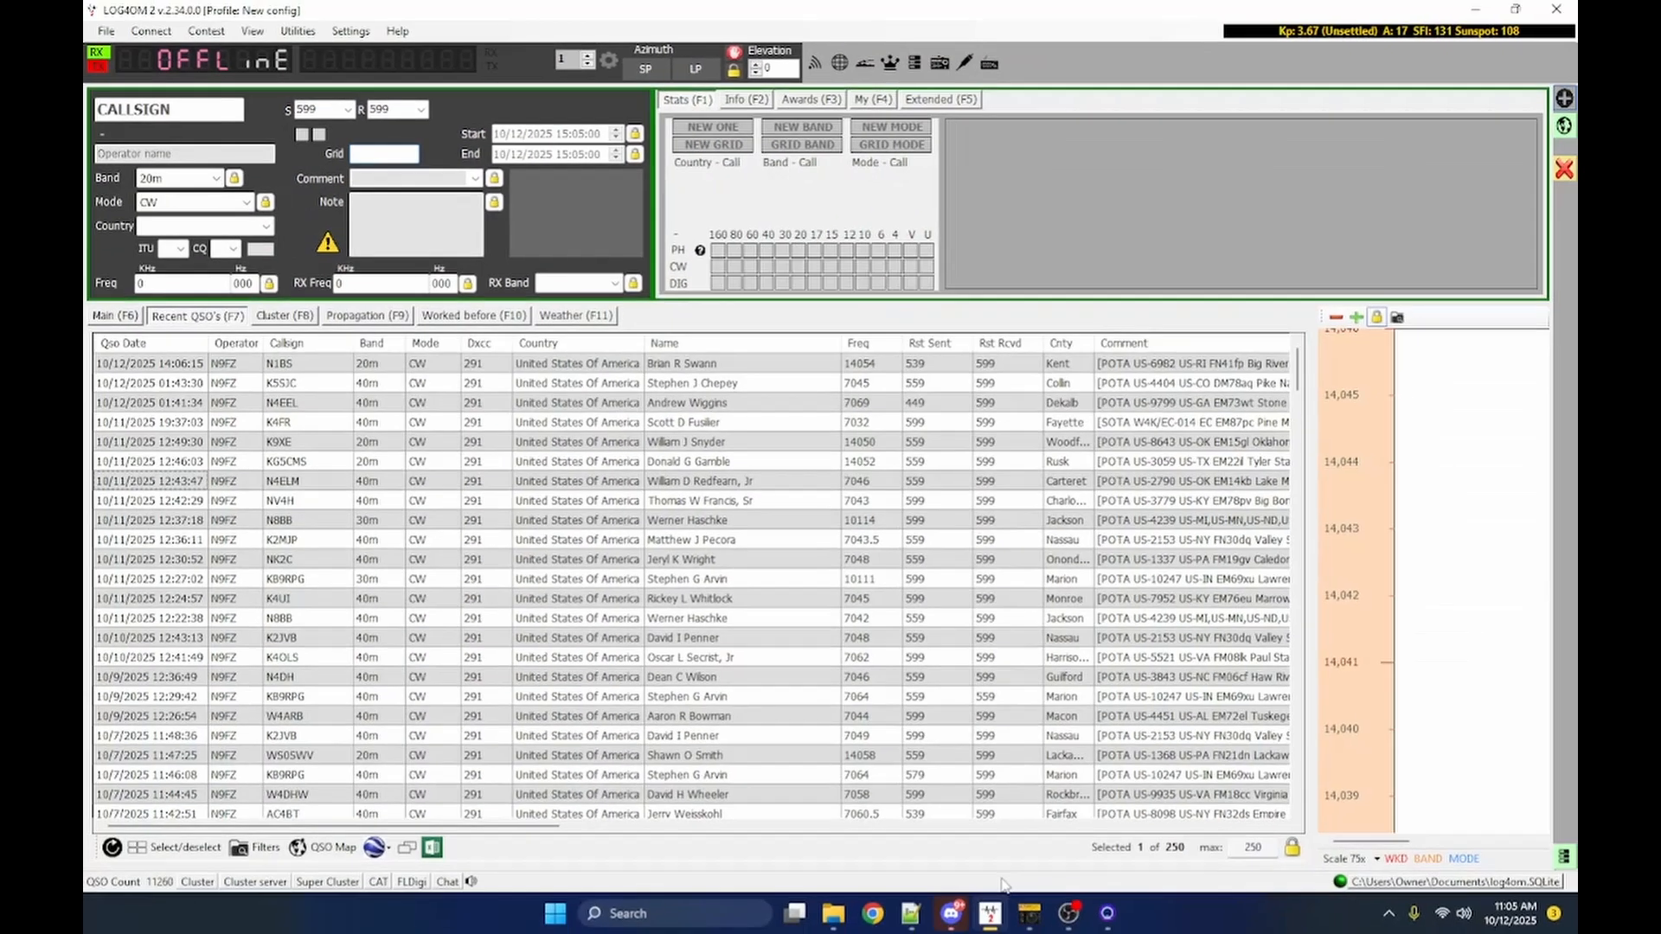
Bring up the flrig window and minimize Log4OM so that only flrig remains on the desktop.
{"action": "left_click", "coordinate": [1030, 913]}
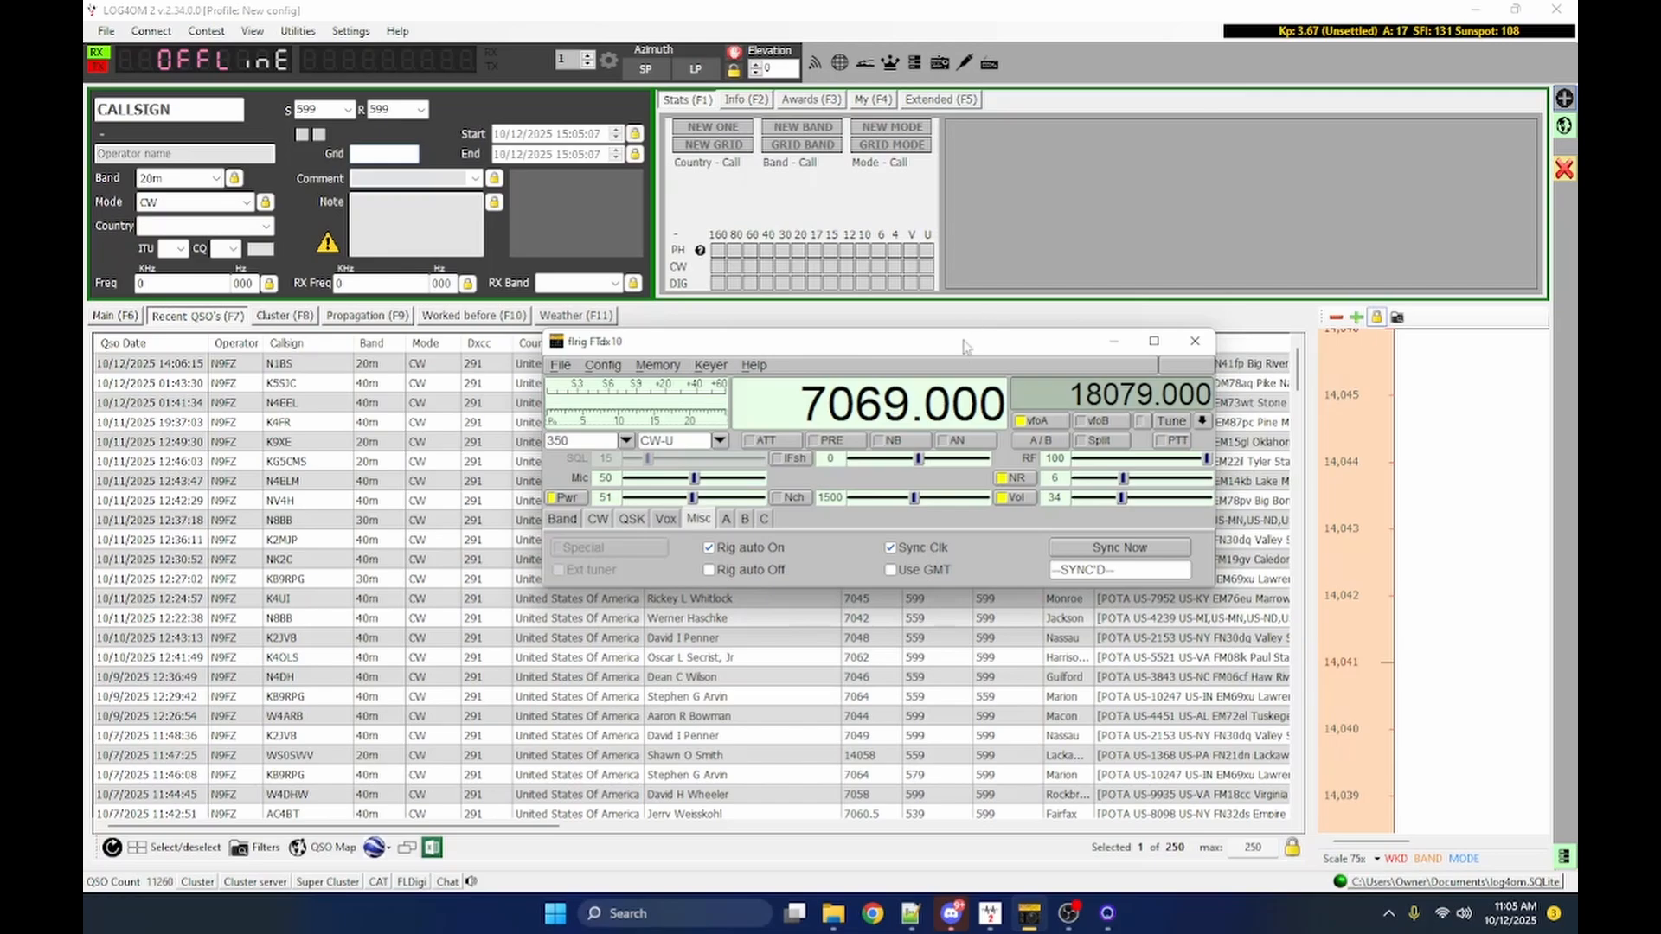
{"action": "mouse_move", "coordinate": [962, 348]}
{"action": "left_mouse_down"}
{"action": "mouse_move", "coordinate": [960, 331]}
{"action": "mouse_move", "coordinate": [957, 344]}
{"action": "left_mouse_up"}
{"action": "left_click", "coordinate": [1476, 21]}
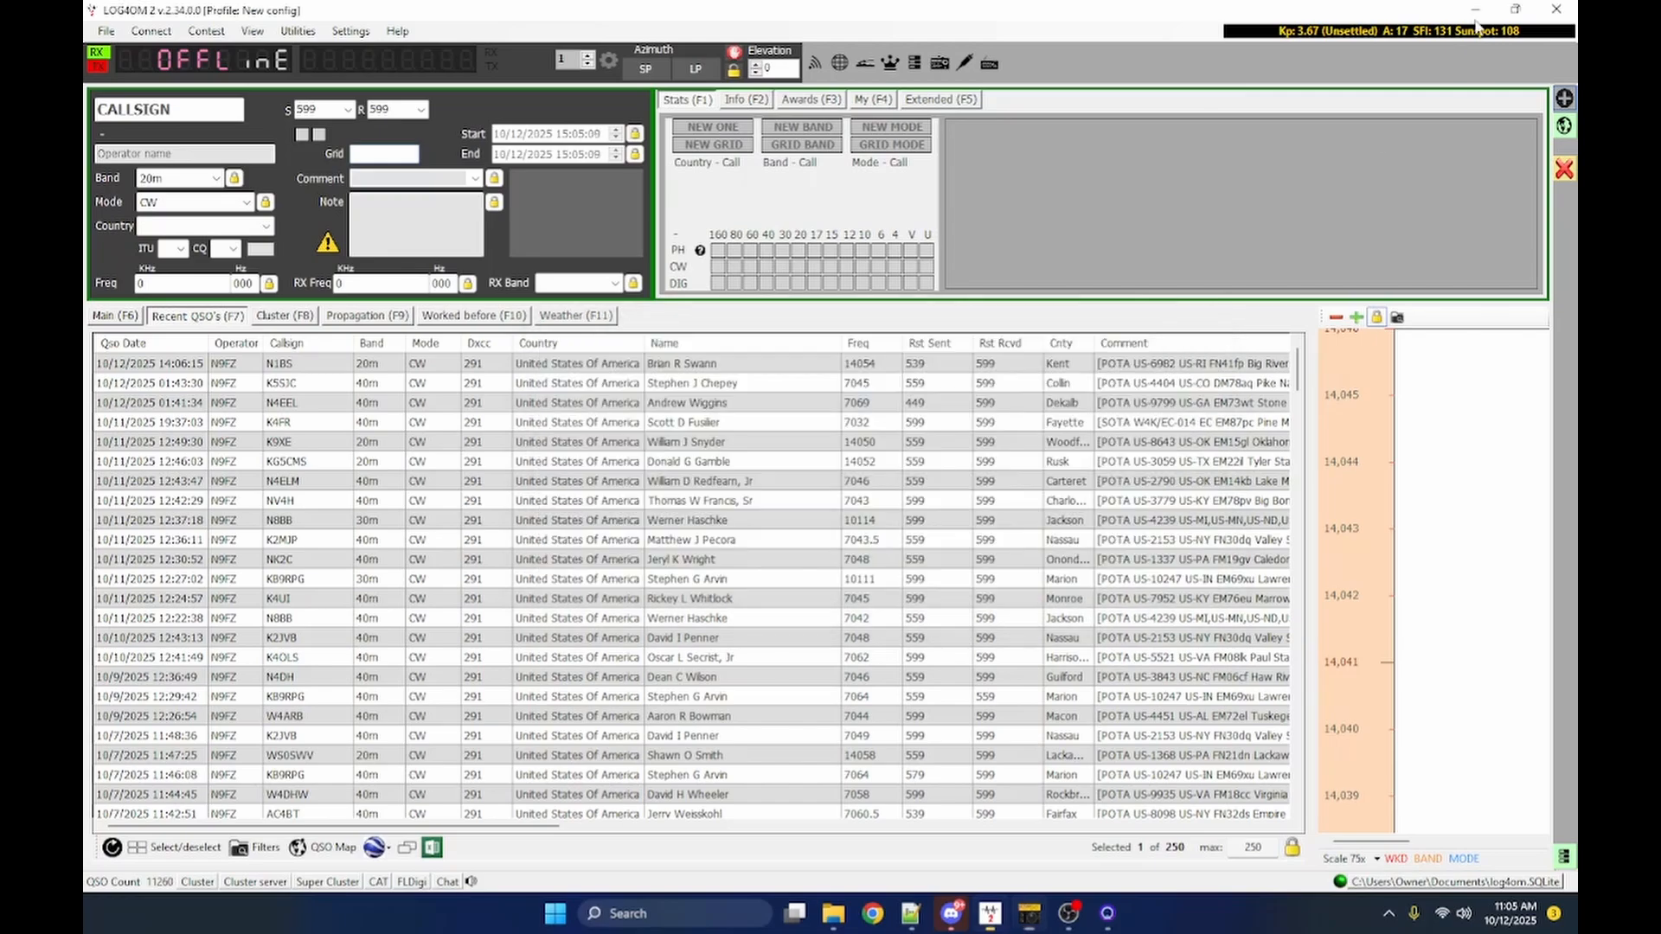
{"action": "left_click", "coordinate": [1476, 10]}
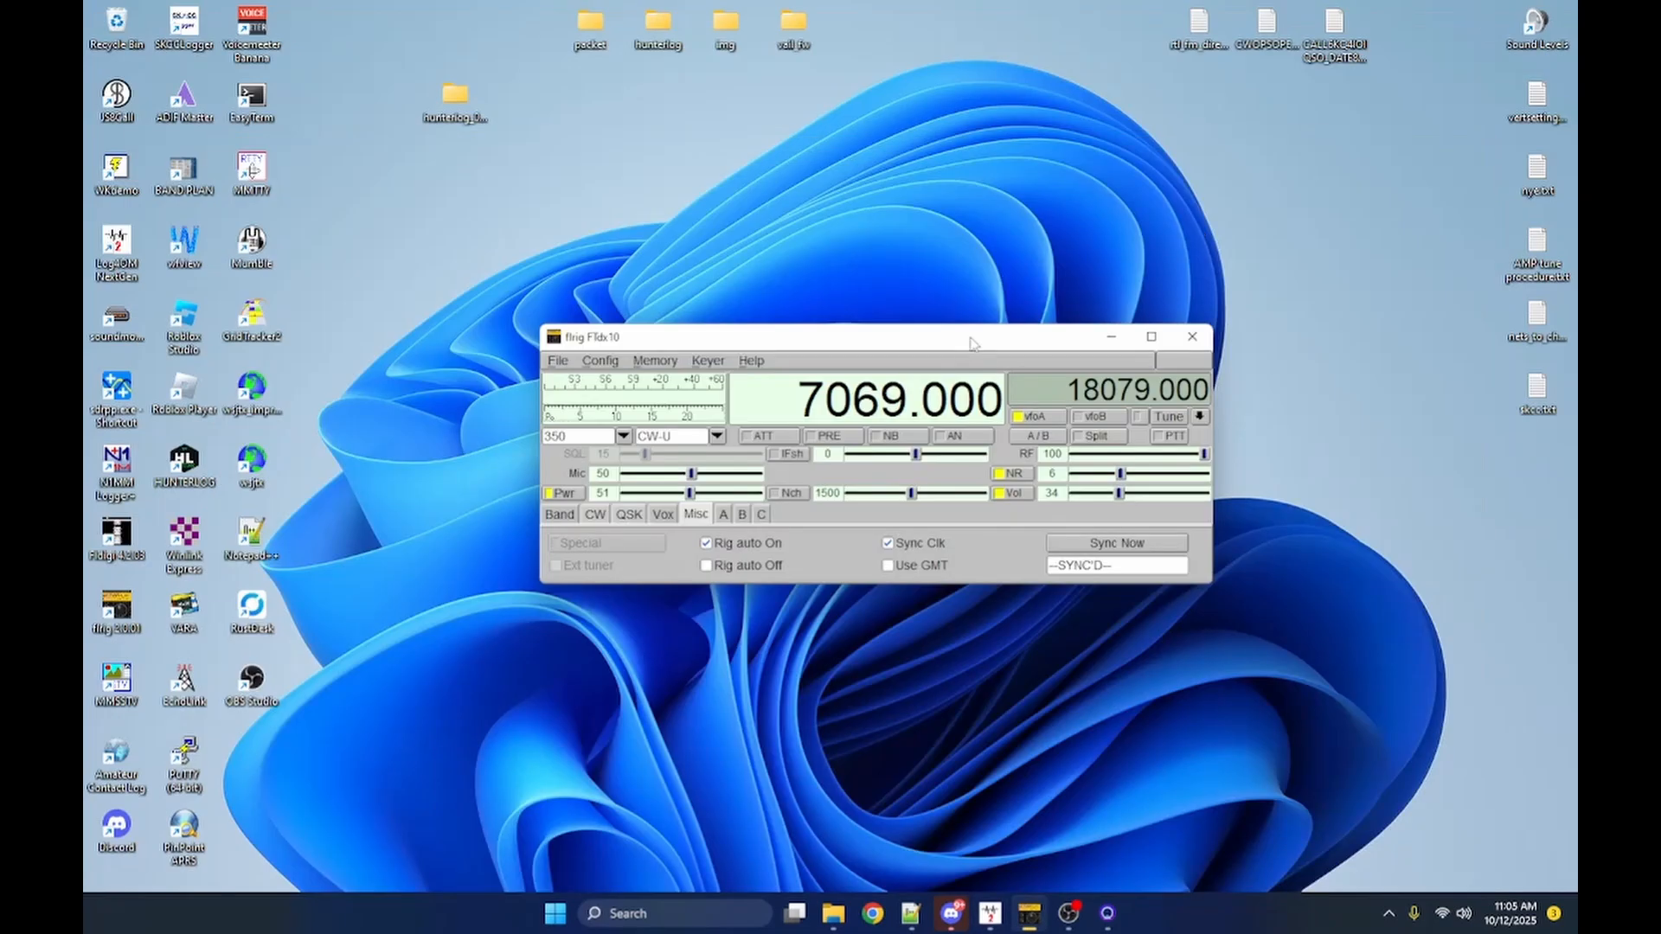
Check the flrig version in its About information, then close the message.
{"action": "left_click", "coordinate": [751, 362]}
{"action": "left_click", "coordinate": [762, 405]}
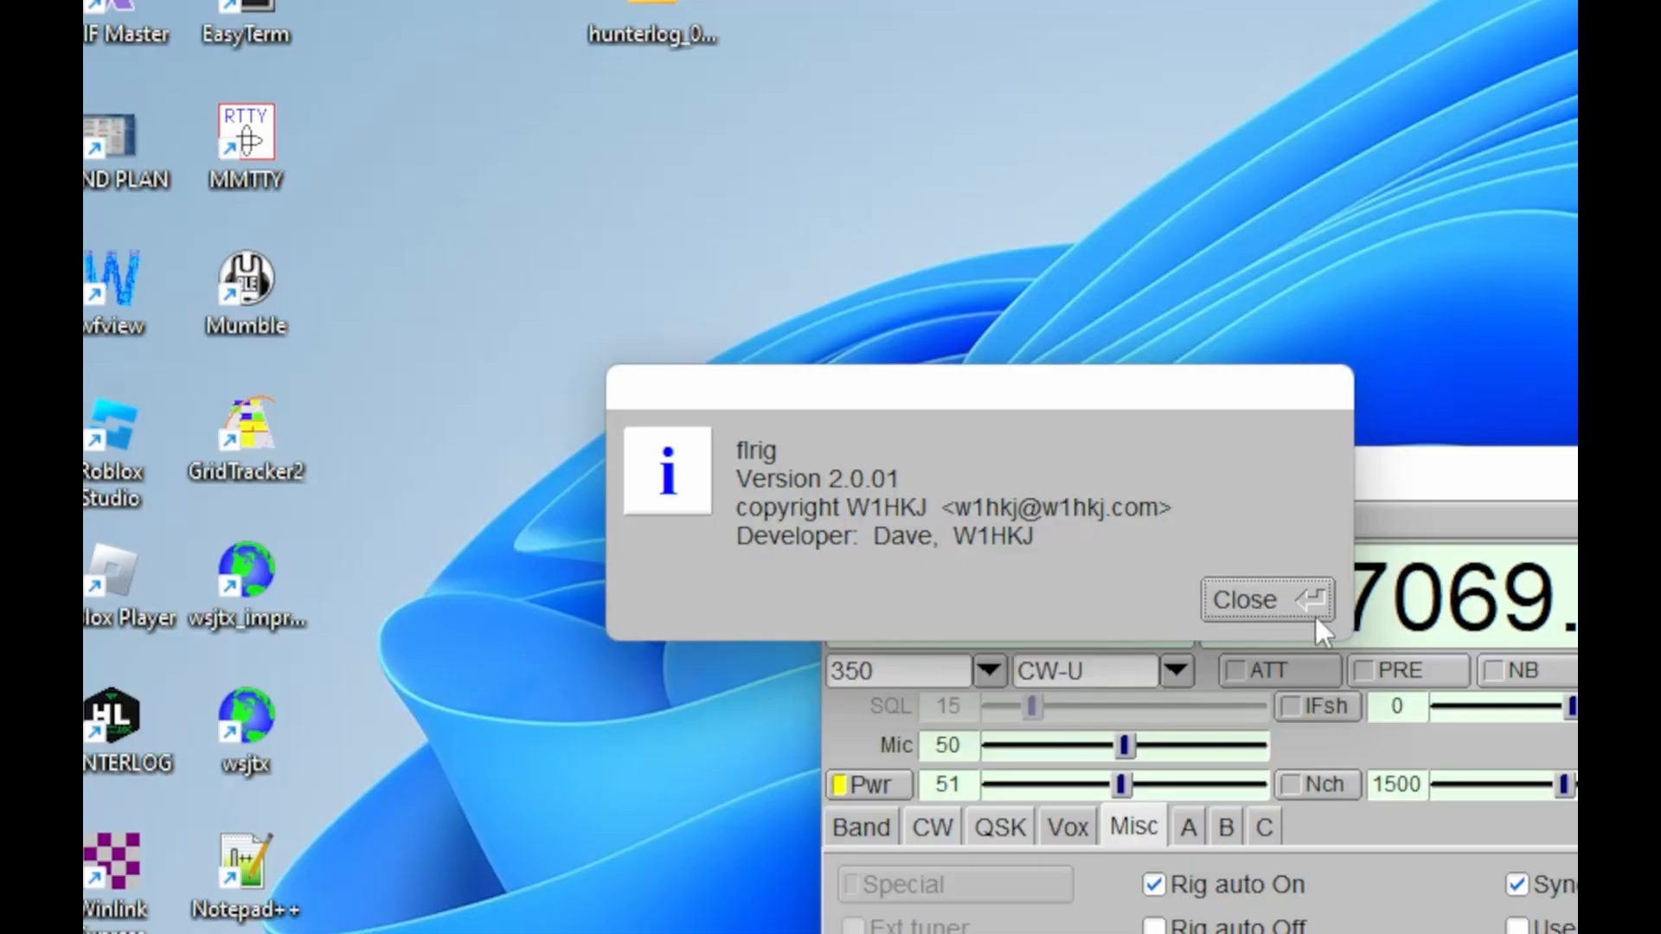
{"action": "left_click_drag", "start_coordinate": [1168, 403], "coordinate": [1394, 204]}
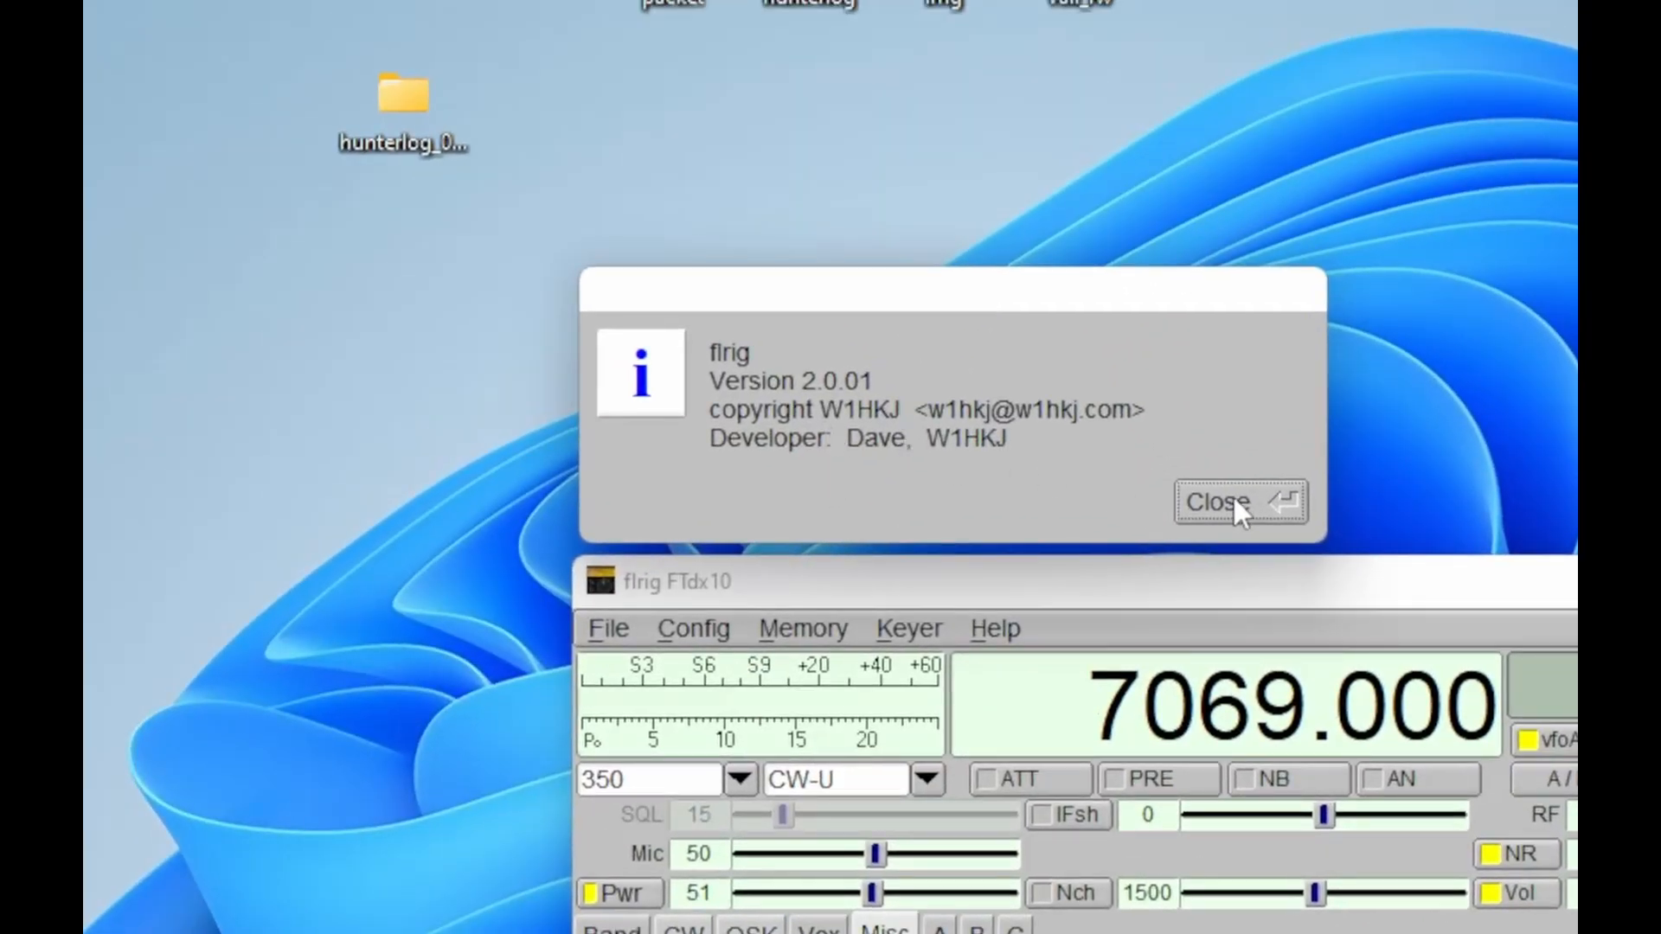
{"action": "left_click", "coordinate": [1234, 503]}
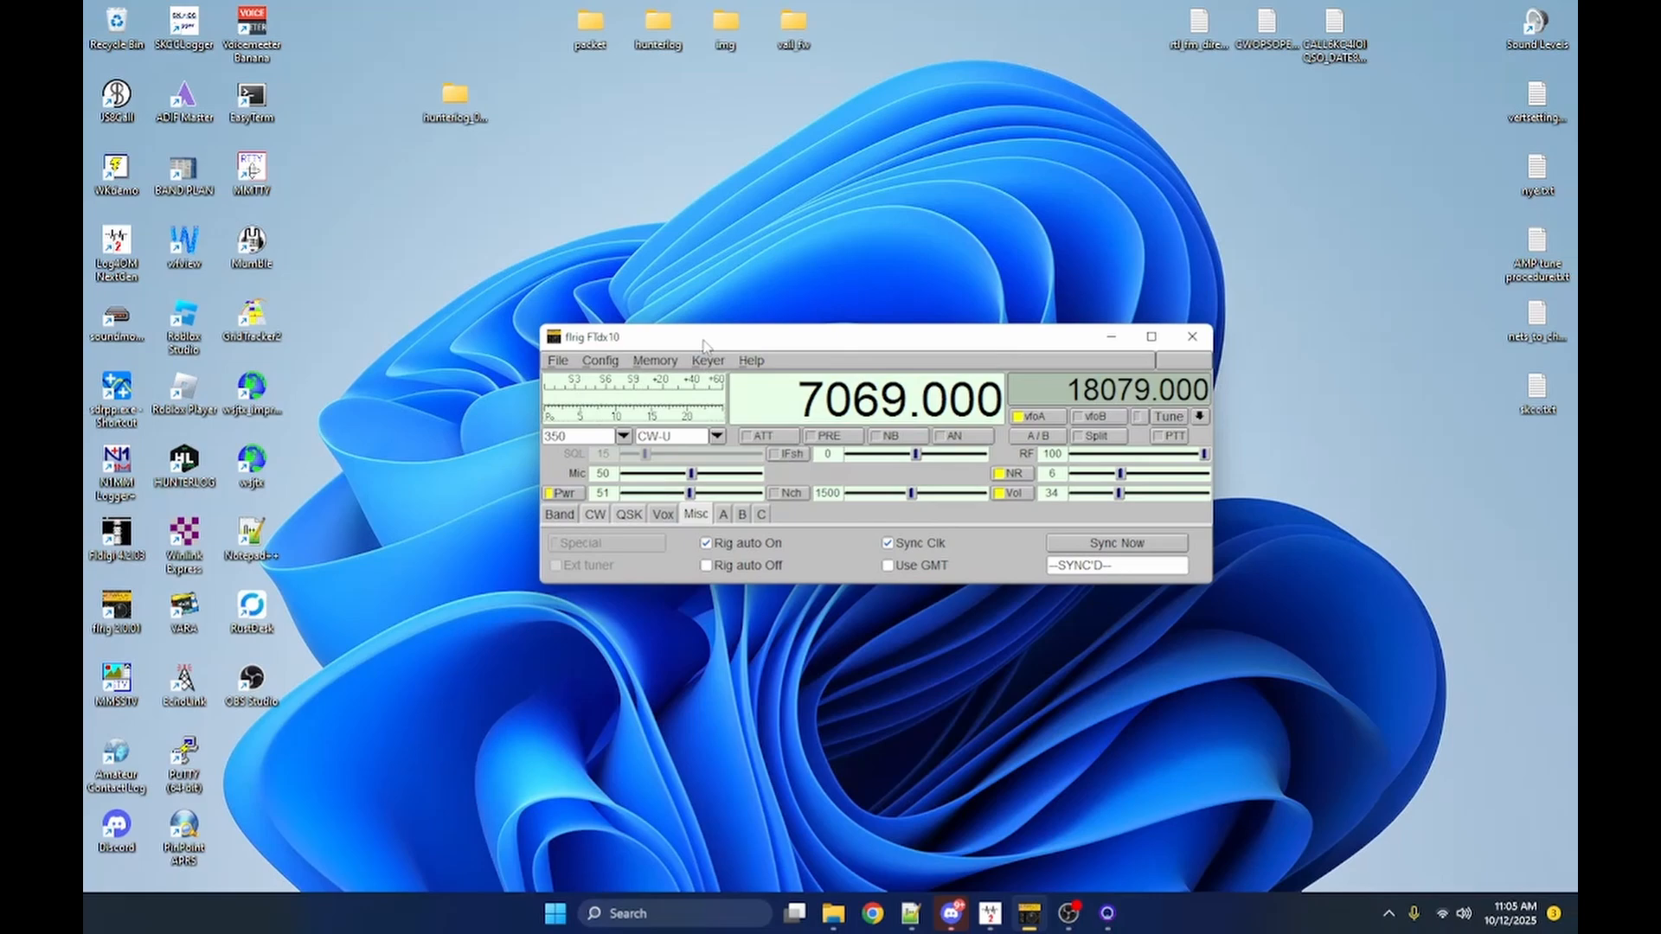
Review flrig's transceiver, TCPIP & TCI and Server settings, including the Xmlrpc port, then close the configuration.
{"action": "left_click", "coordinate": [605, 362]}
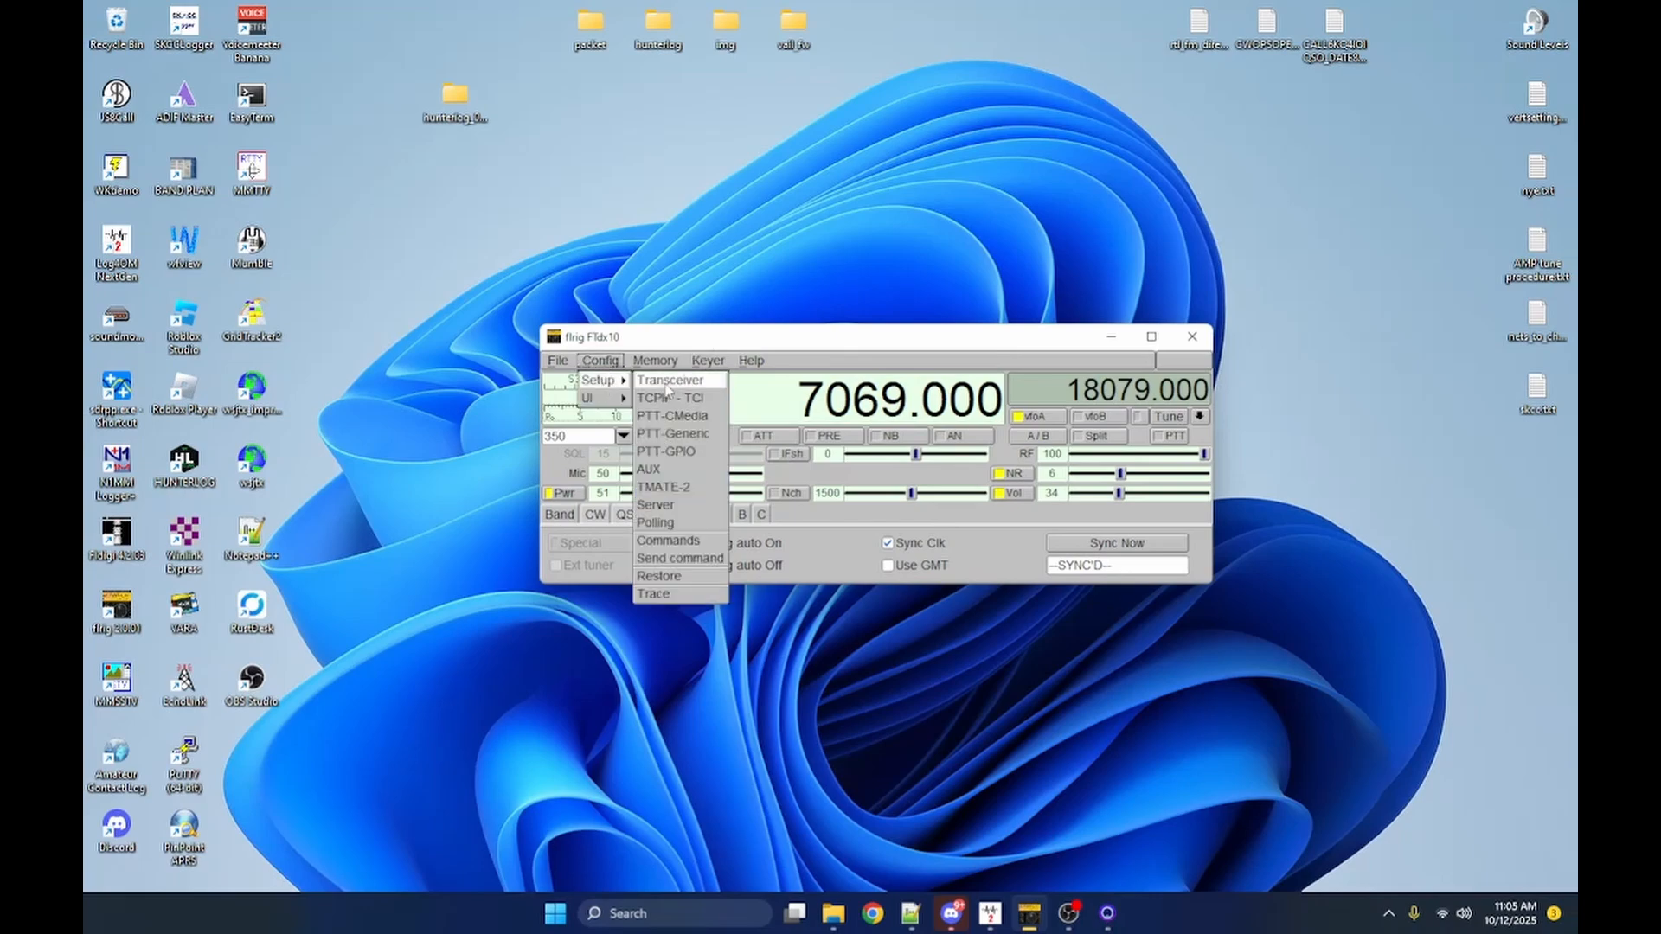
{"action": "left_click", "coordinate": [678, 388]}
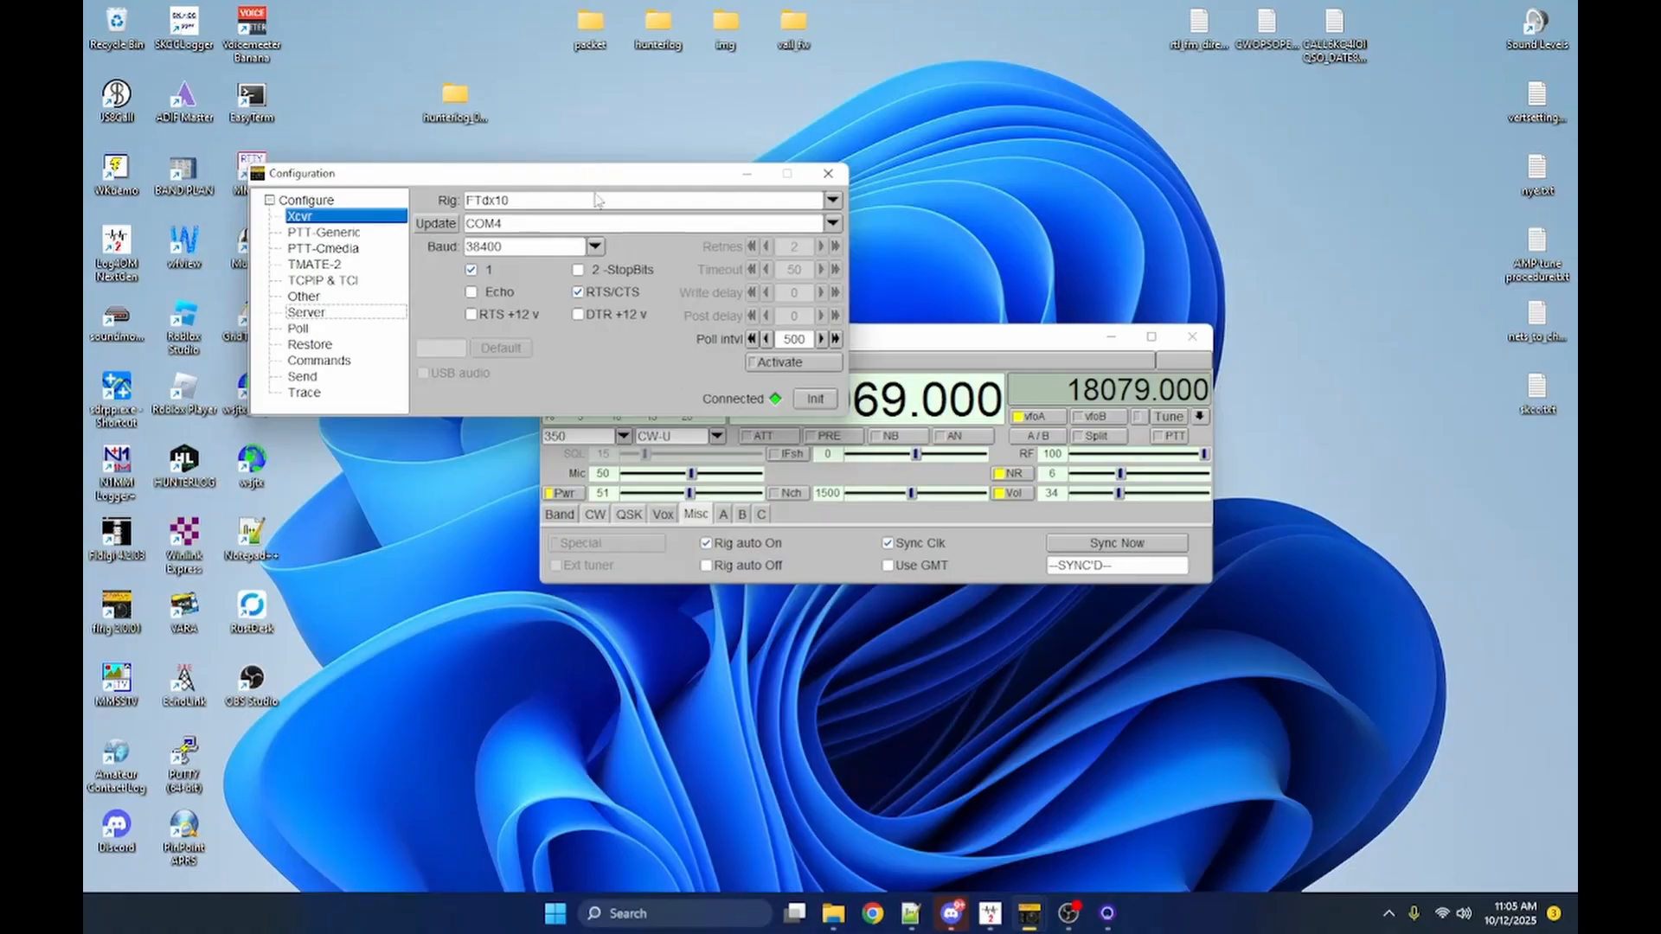
{"action": "left_click_drag", "start_coordinate": [570, 183], "coordinate": [605, 221]}
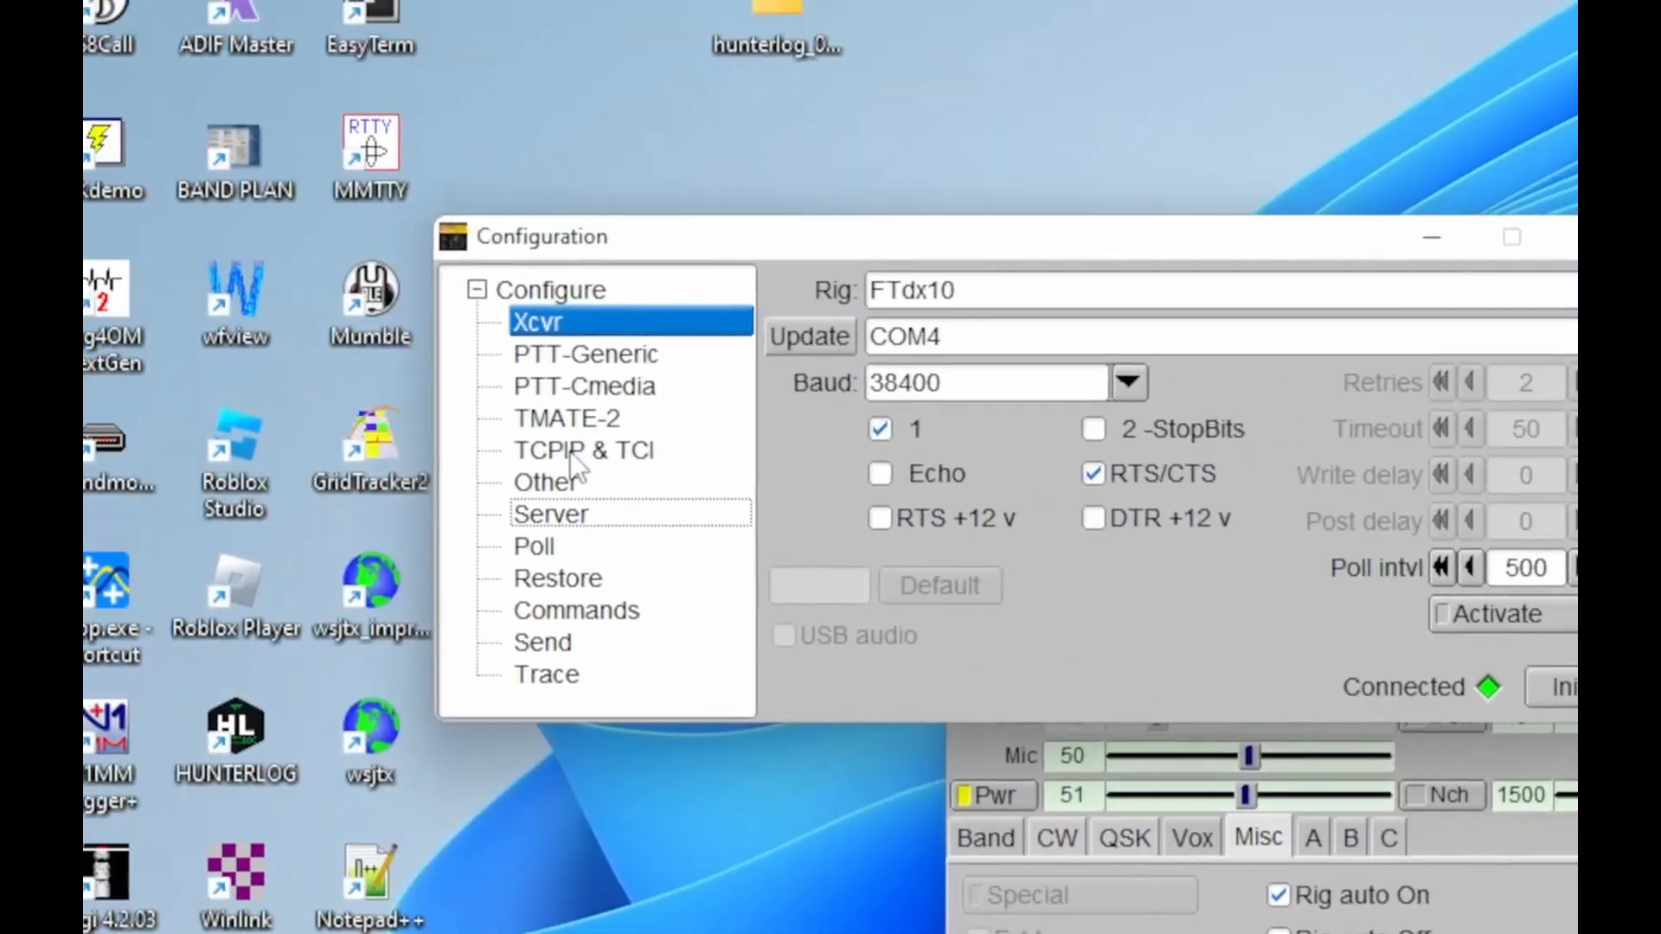
{"action": "left_click", "coordinate": [675, 473]}
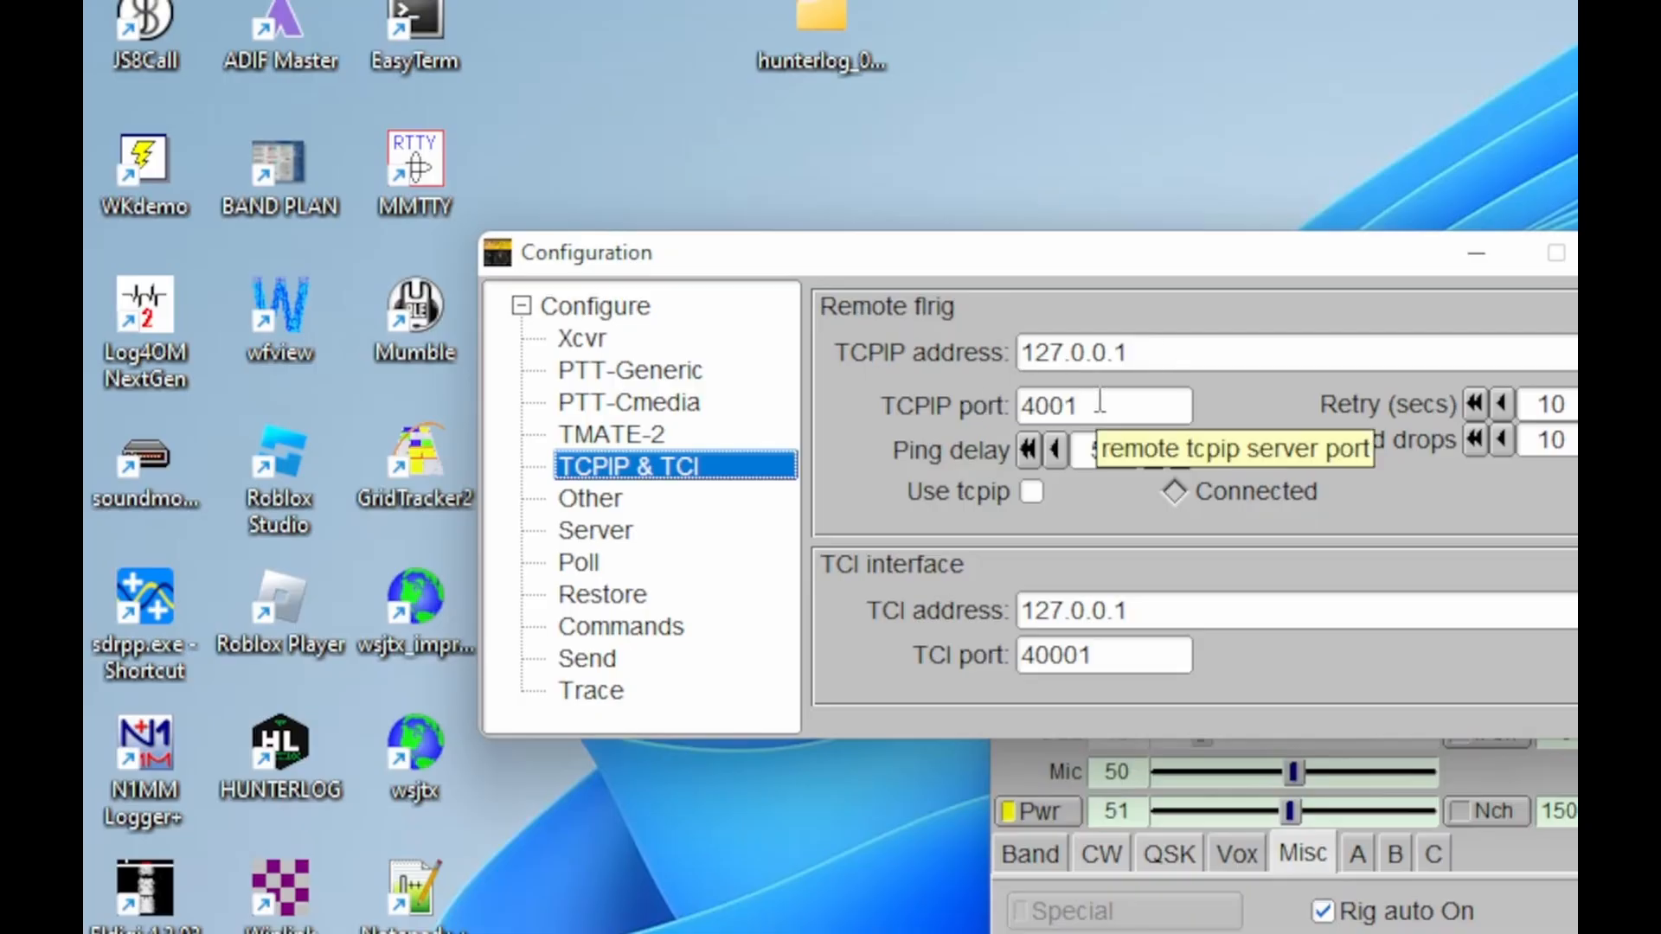
{"action": "left_click", "coordinate": [600, 531]}
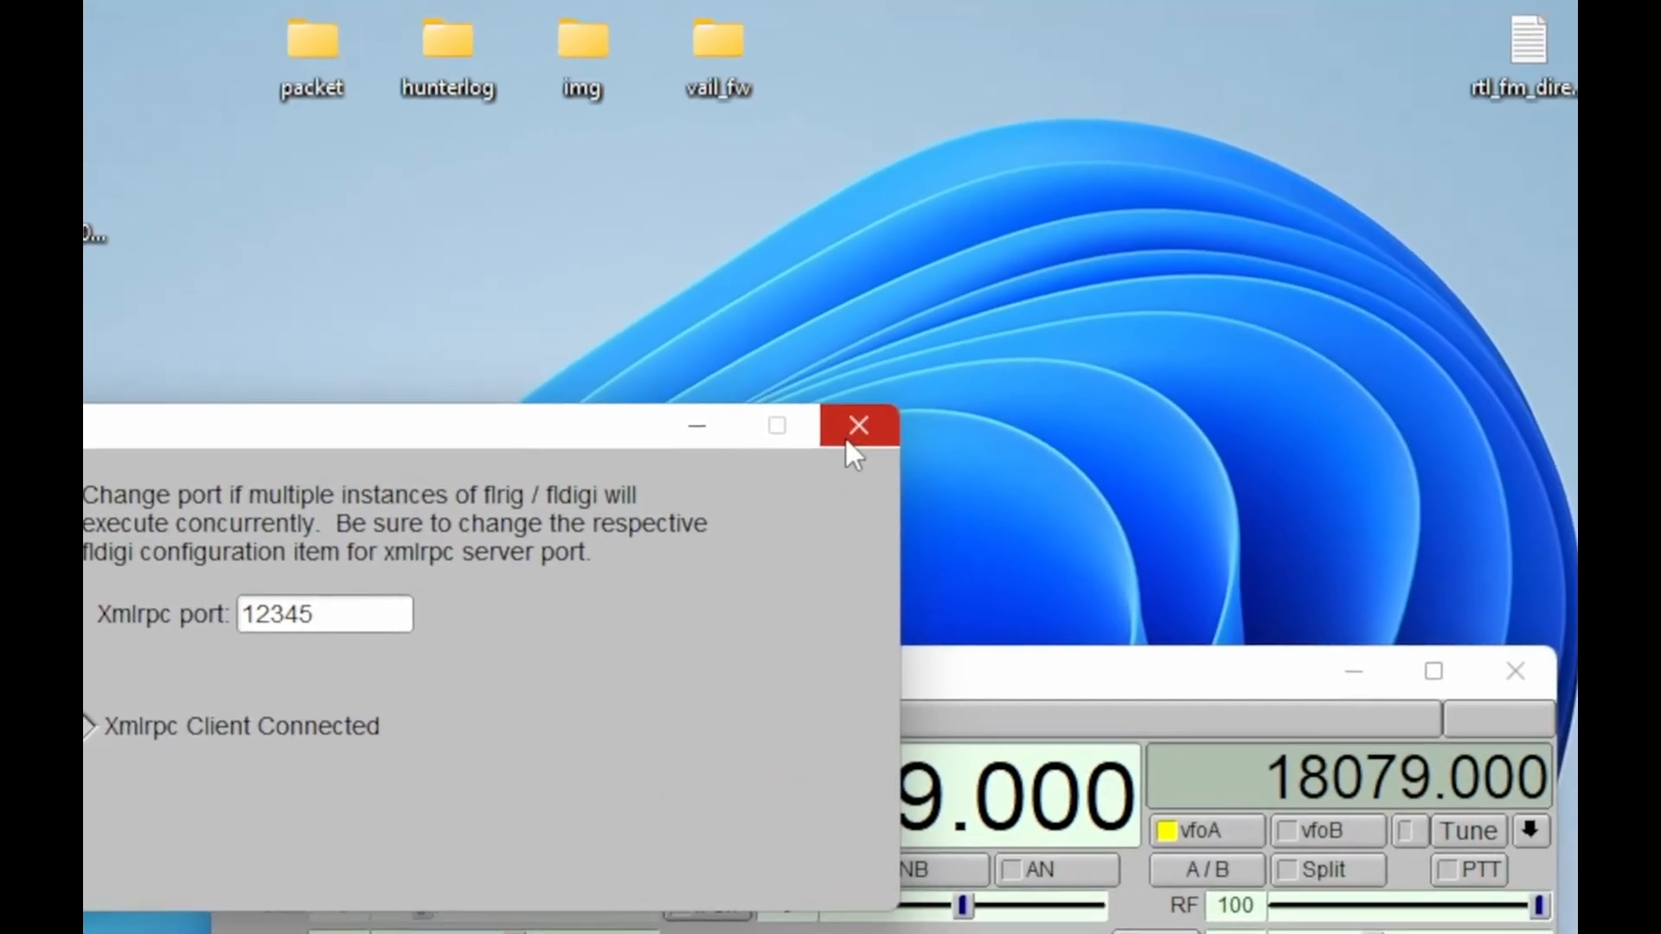
{"action": "left_click", "coordinate": [848, 437]}
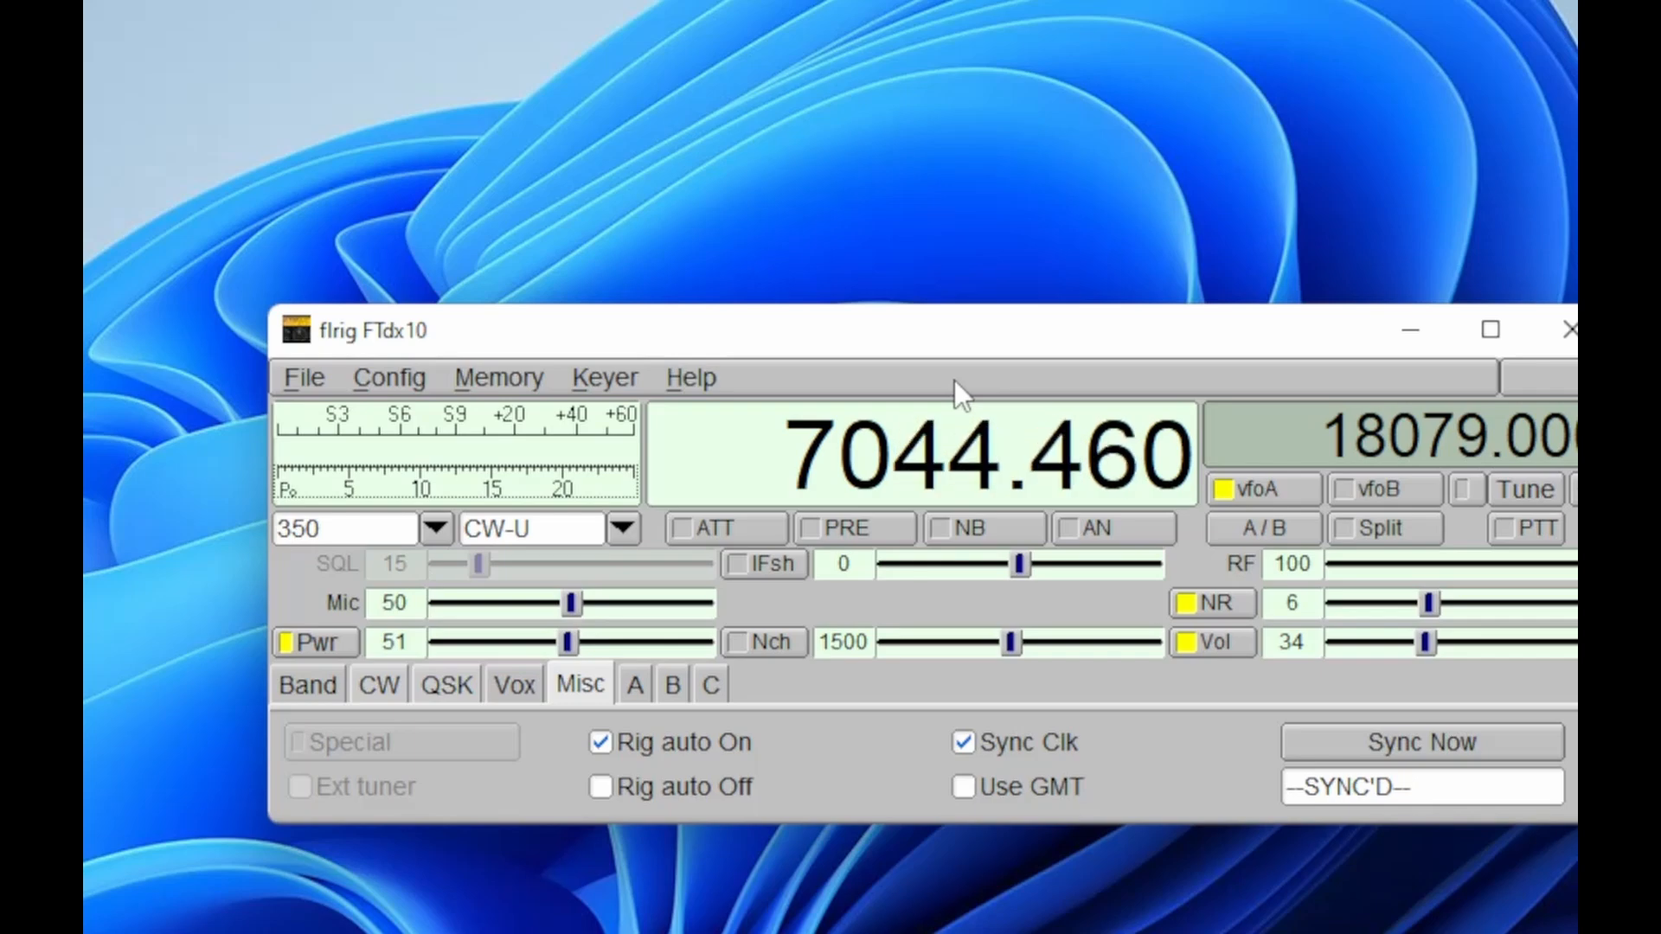
Open the hunterlog_0.0.8 folder from the desktop and launch hunterlog.exe.
{"action": "left_click", "coordinate": [920, 443]}
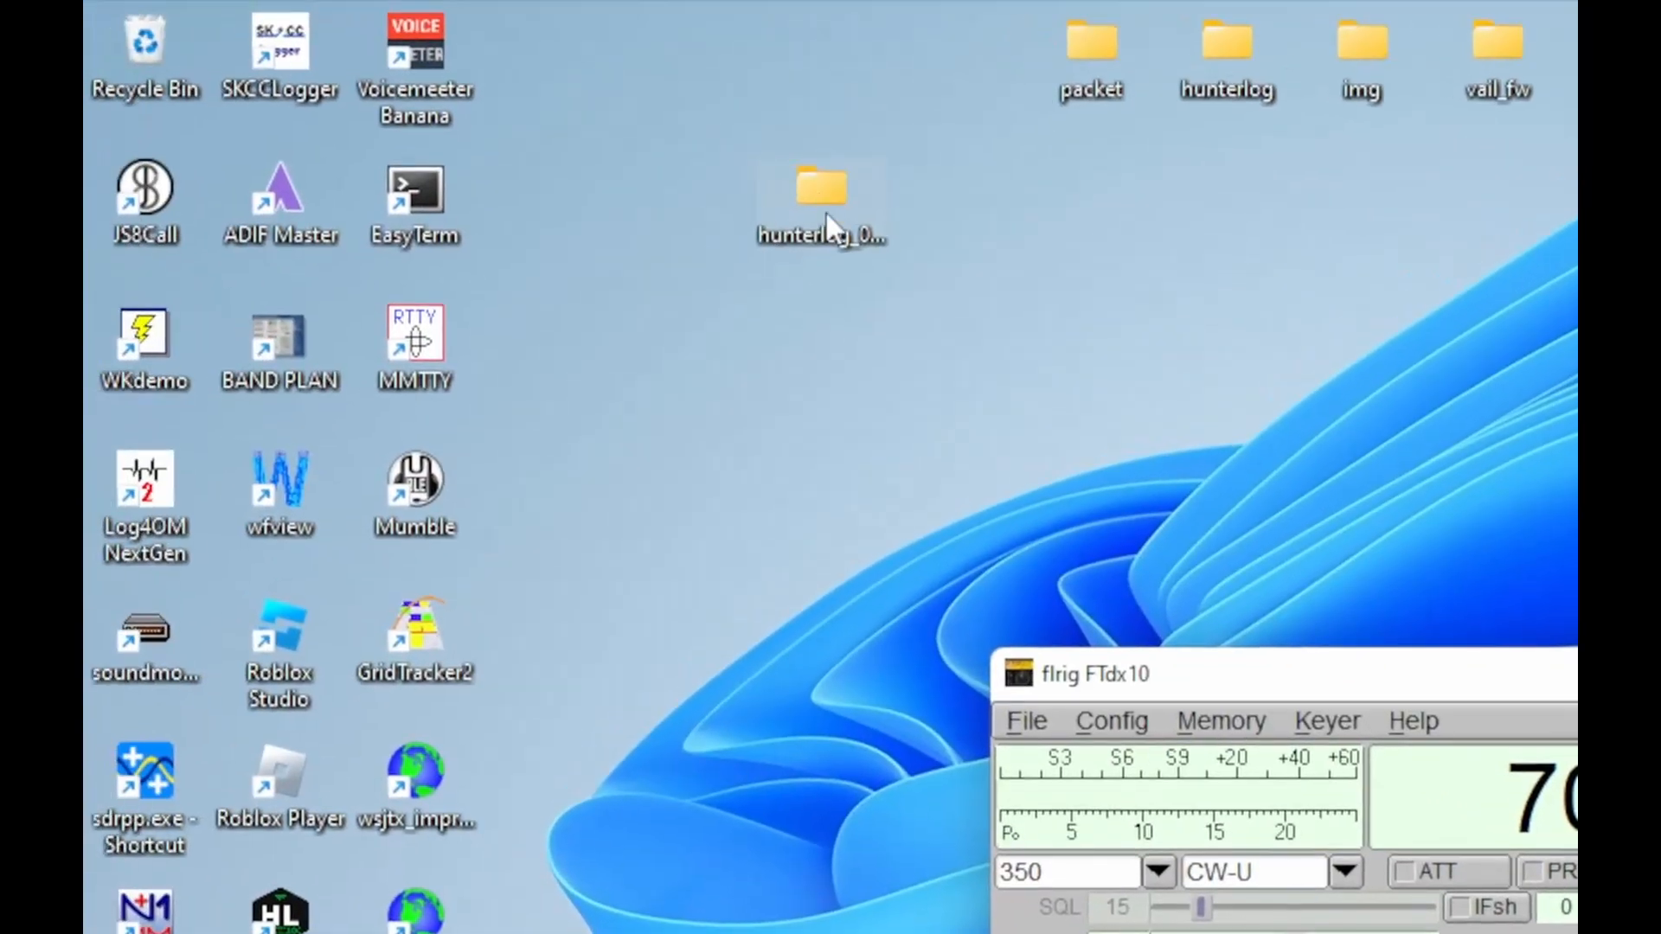
{"action": "double_click", "coordinate": [773, 201]}
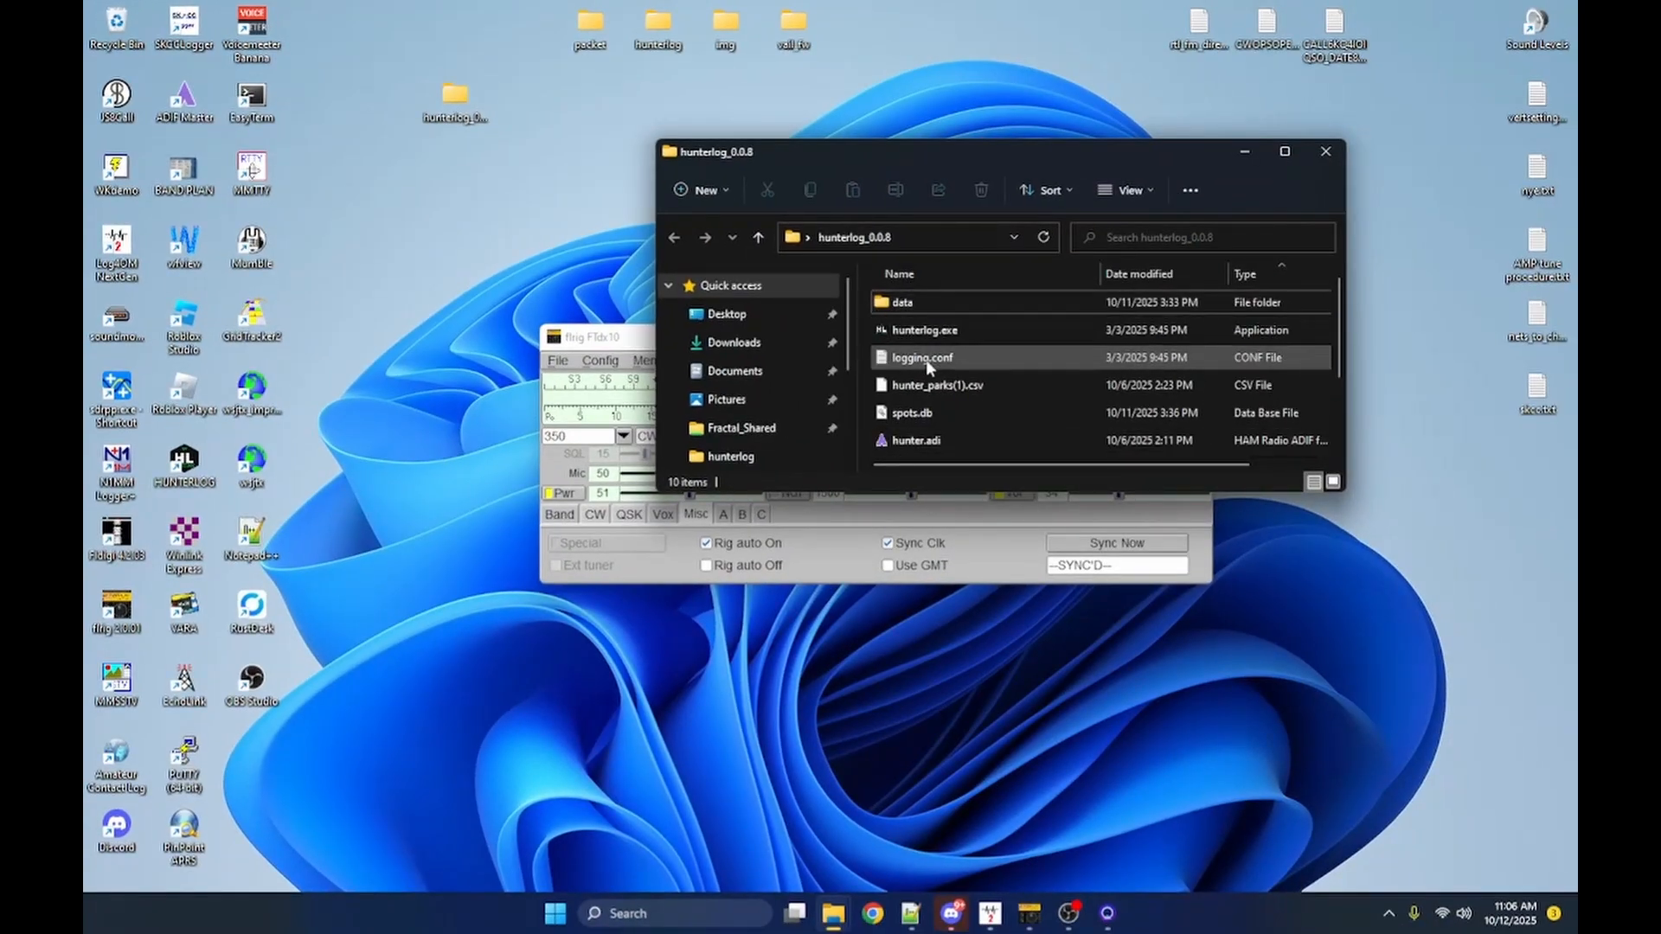
{"action": "scroll", "coordinate": [999, 361], "scroll_direction": "down", "scroll_amount": 2}
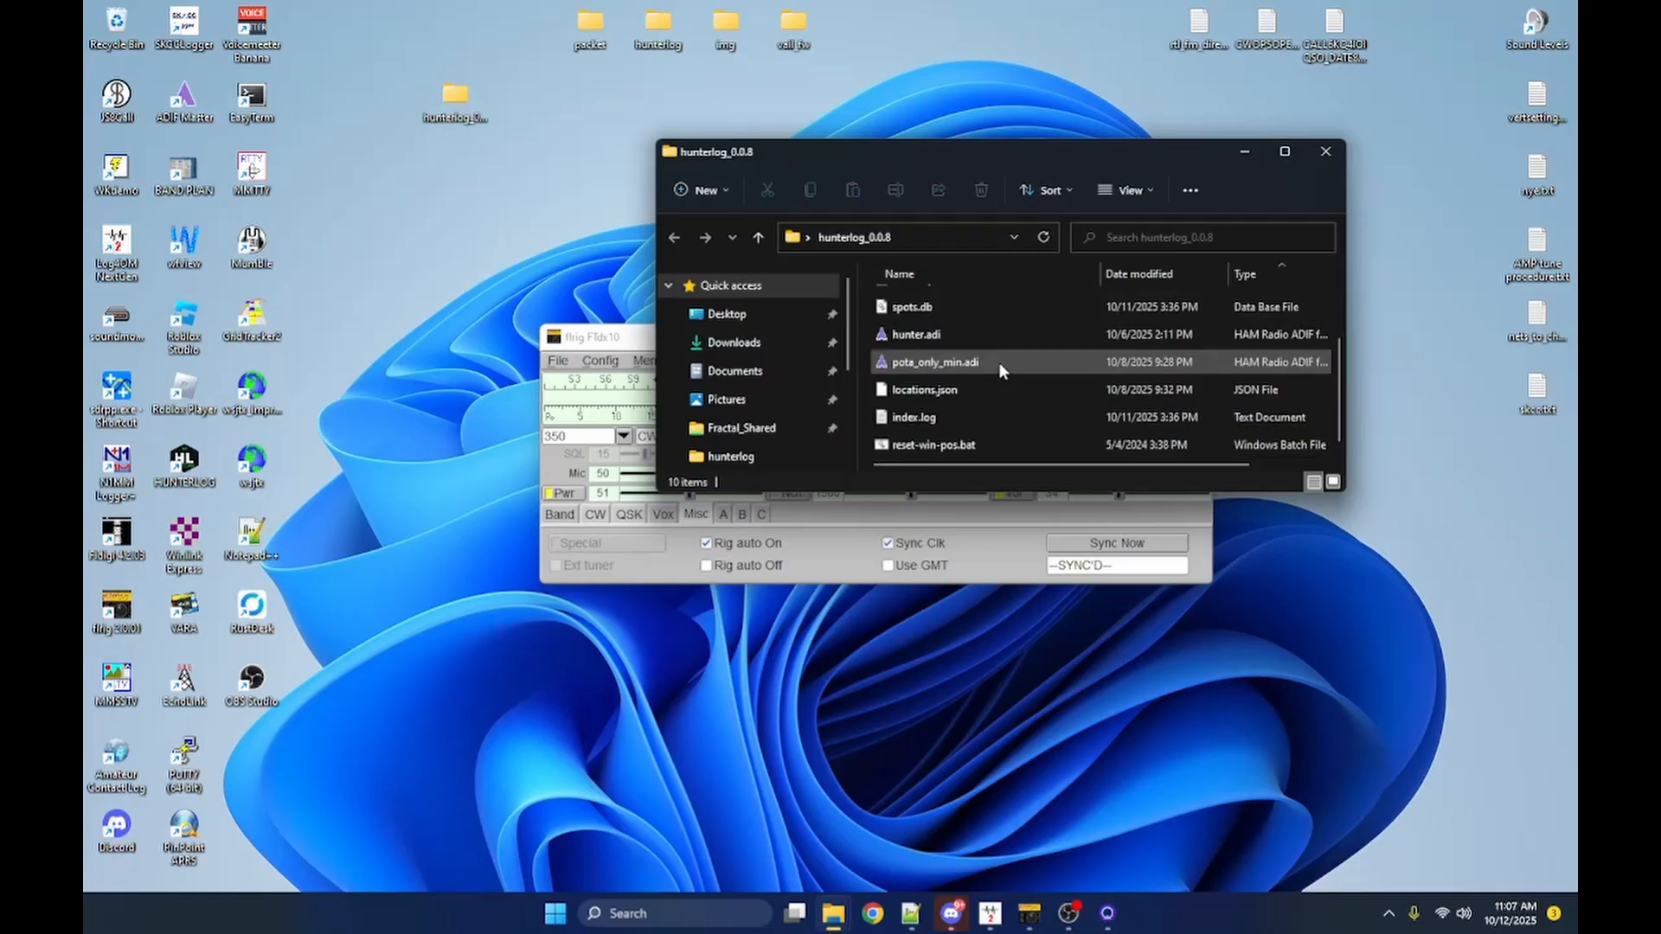
{"action": "scroll", "coordinate": [999, 362], "scroll_direction": "up", "scroll_amount": 2}
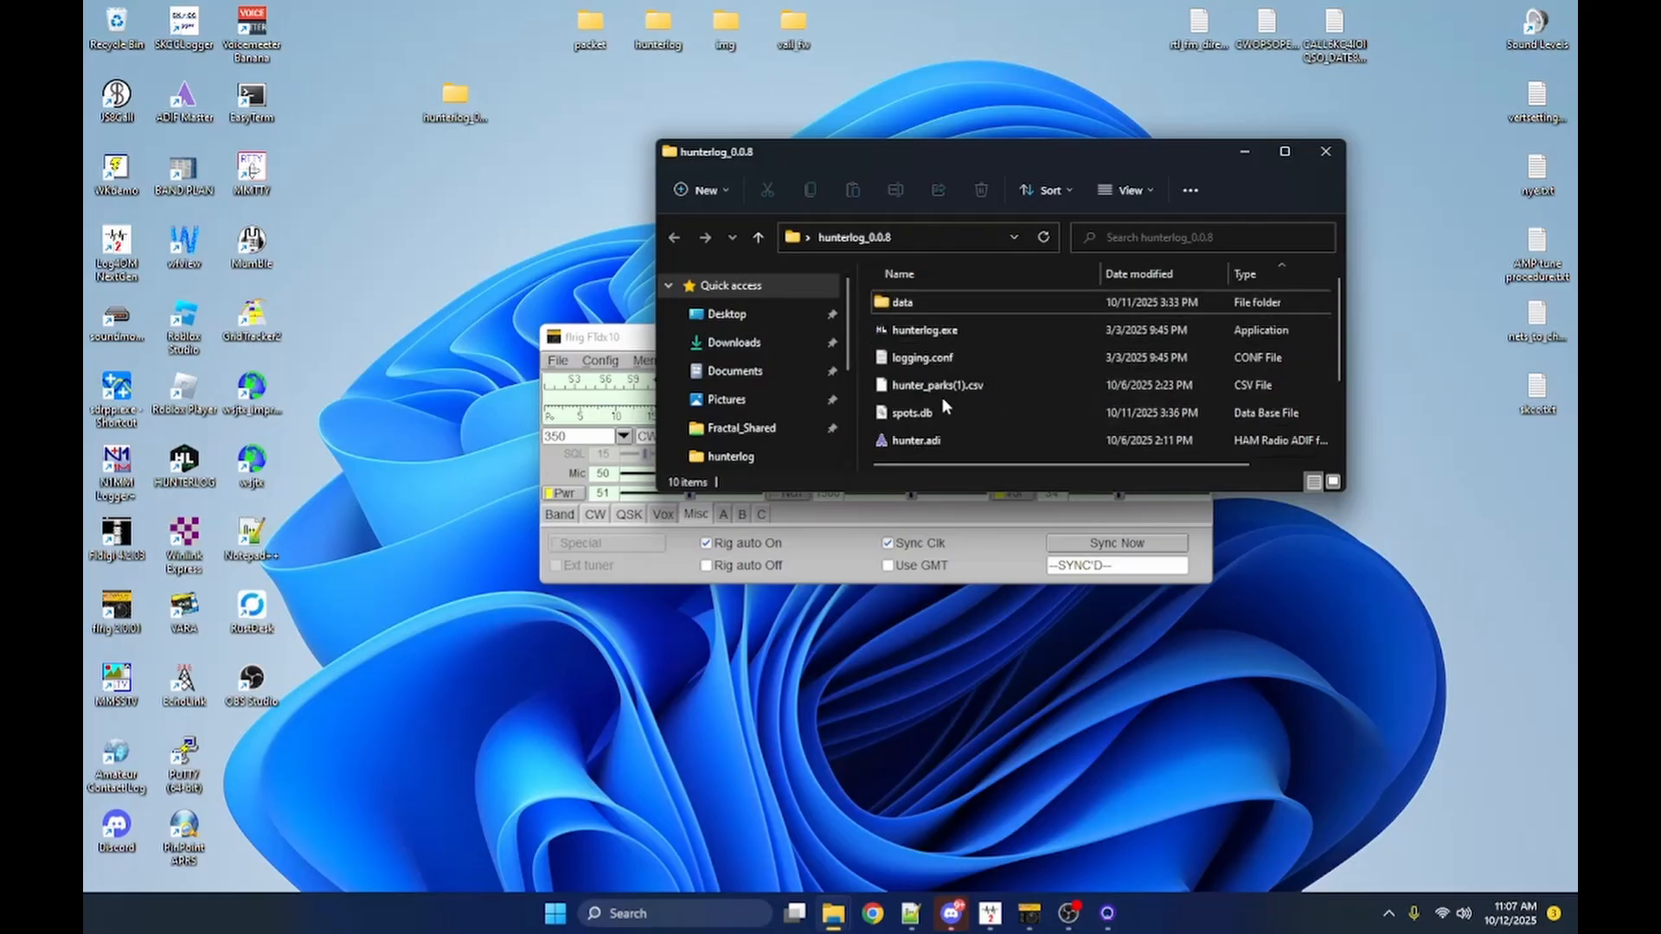
{"action": "scroll", "coordinate": [947, 399], "scroll_direction": "down", "scroll_amount": 2}
{"action": "scroll", "coordinate": [962, 404], "scroll_direction": "up", "scroll_amount": 2}
{"action": "double_click", "coordinate": [944, 336]}
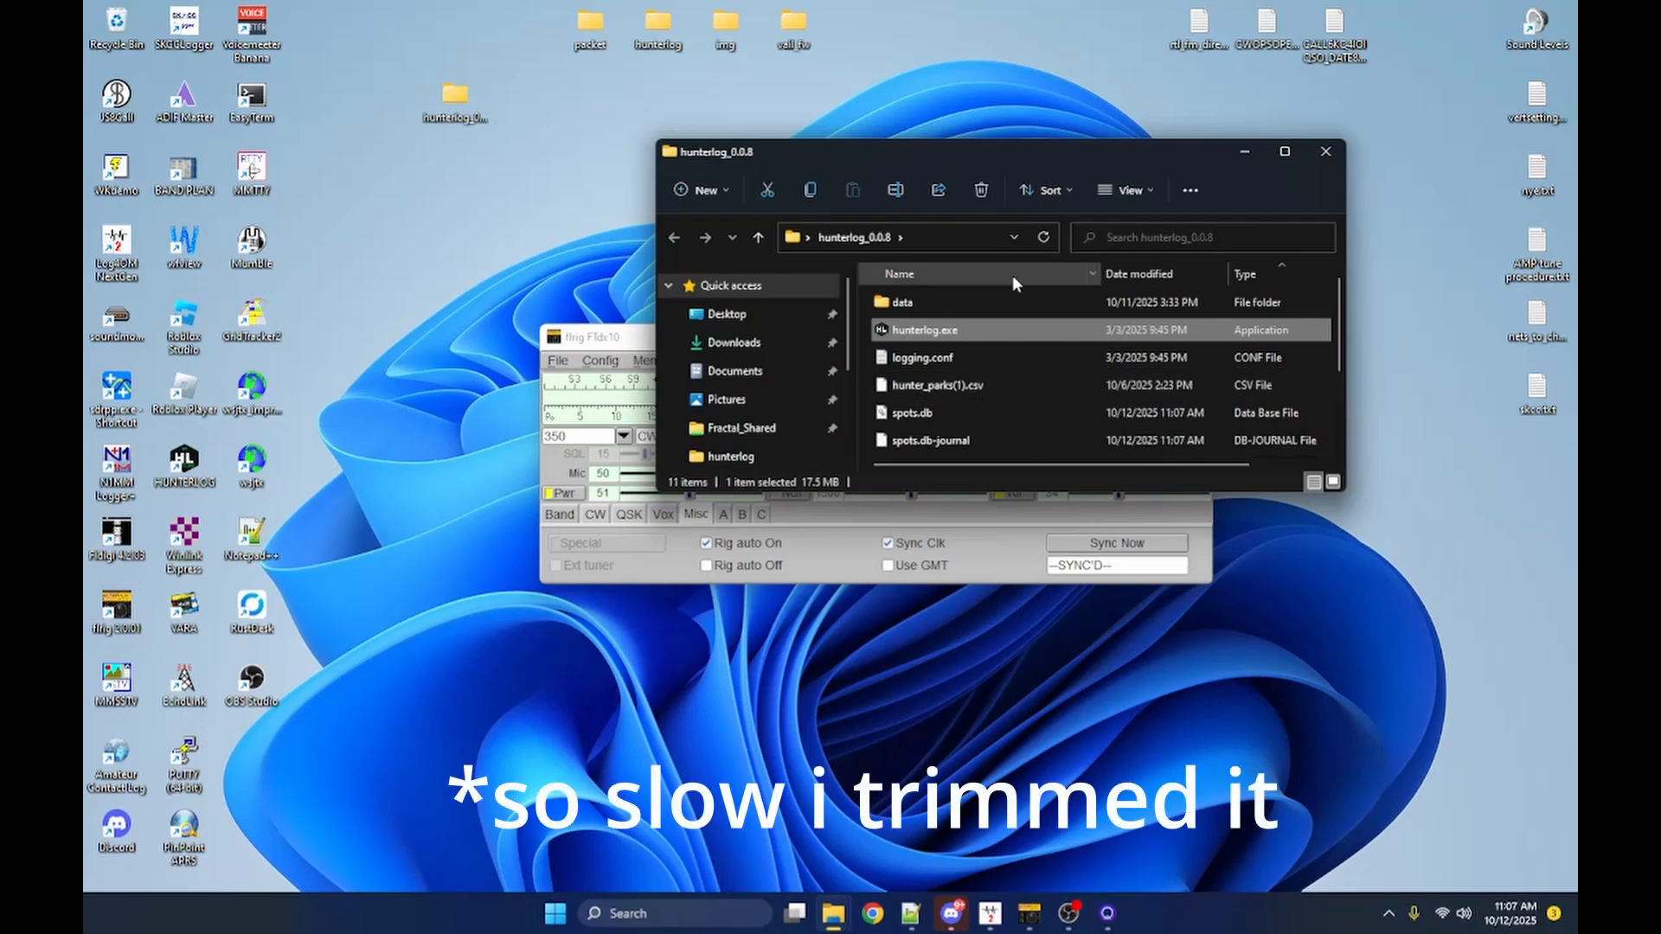
Move the file window aside while Hunter Log loads, then maximize the Hunter Log window.
{"action": "left_click_drag", "start_coordinate": [1001, 163], "coordinate": [817, 114]}
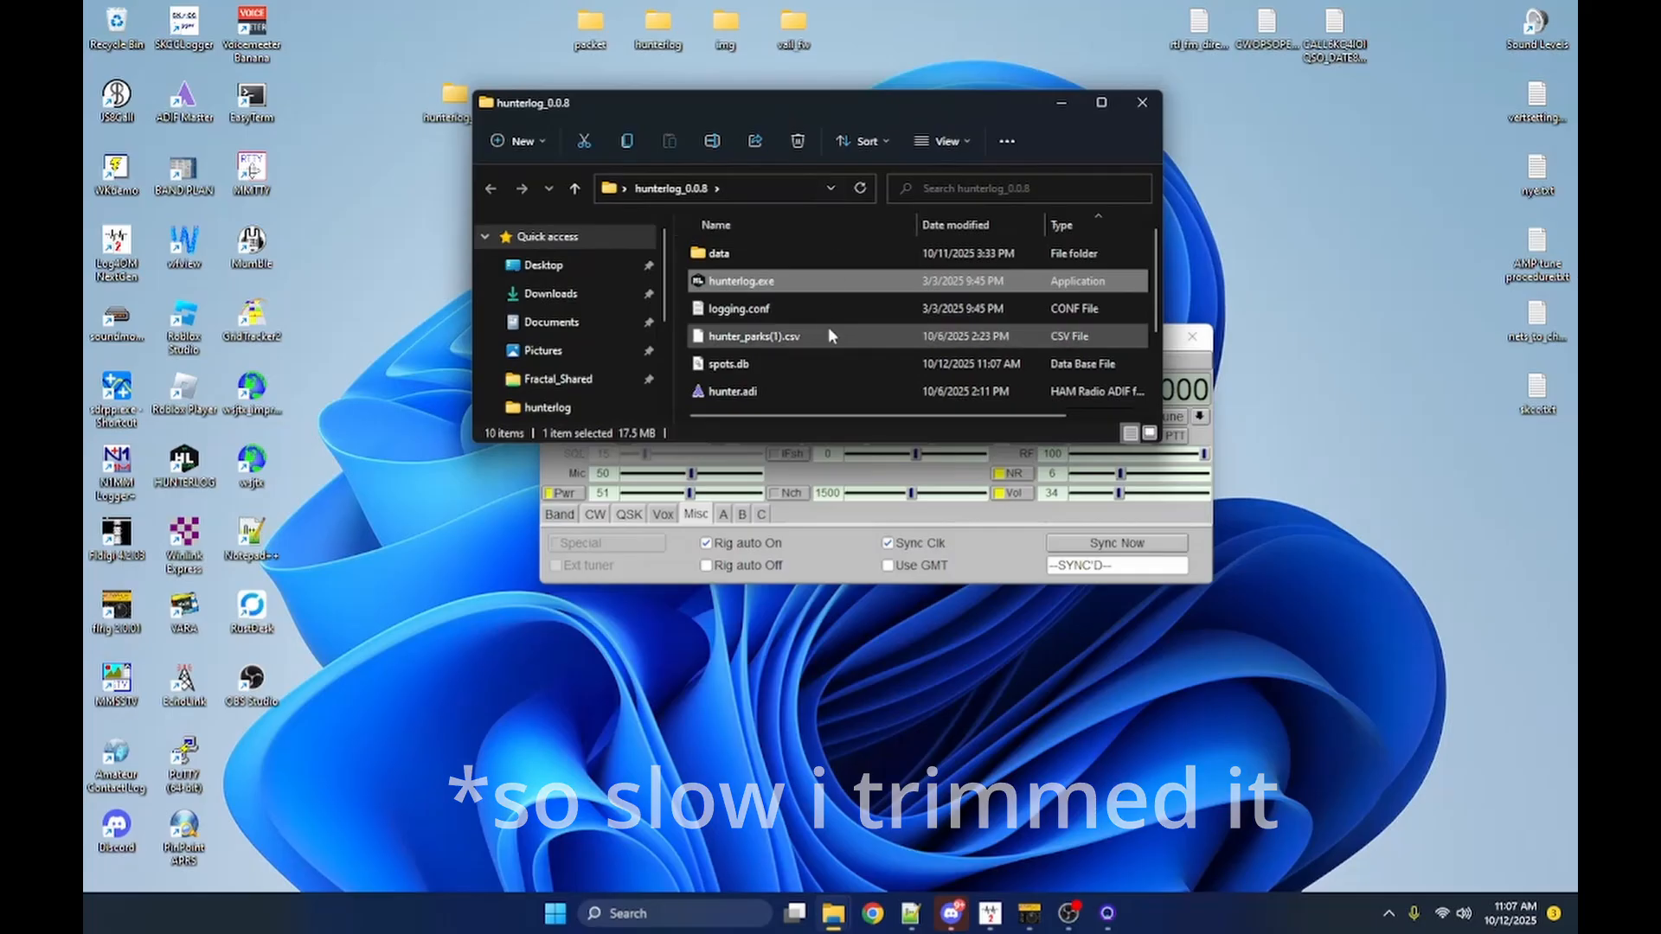
{"action": "left_click", "coordinate": [990, 224]}
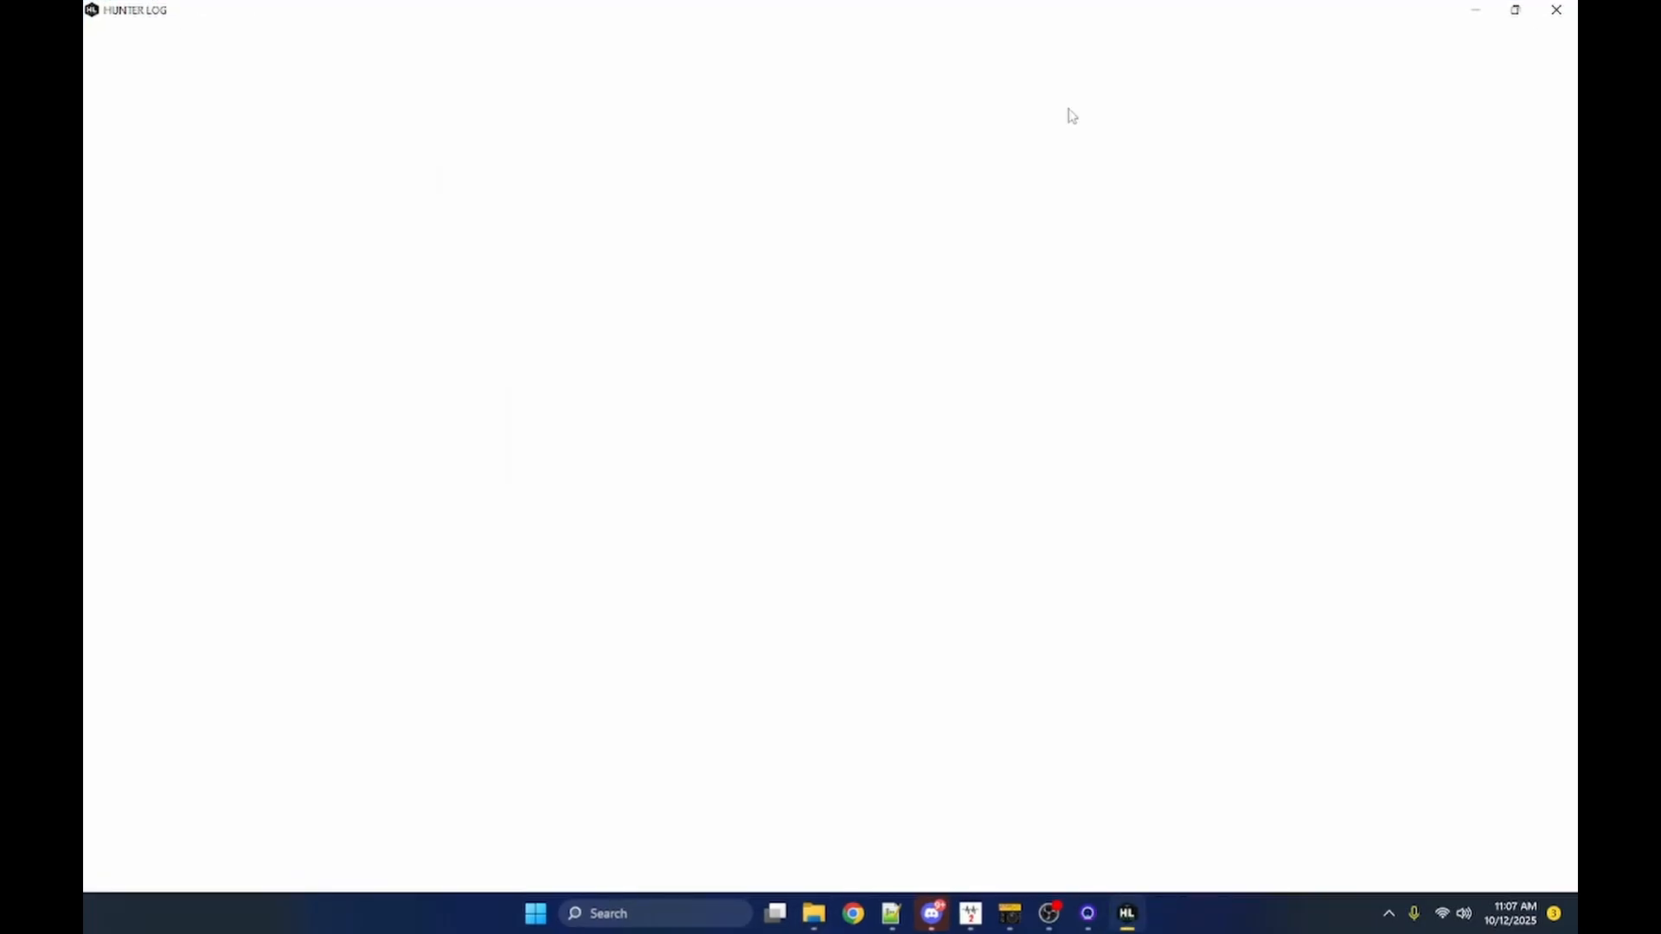
{"action": "double_click", "coordinate": [508, 15]}
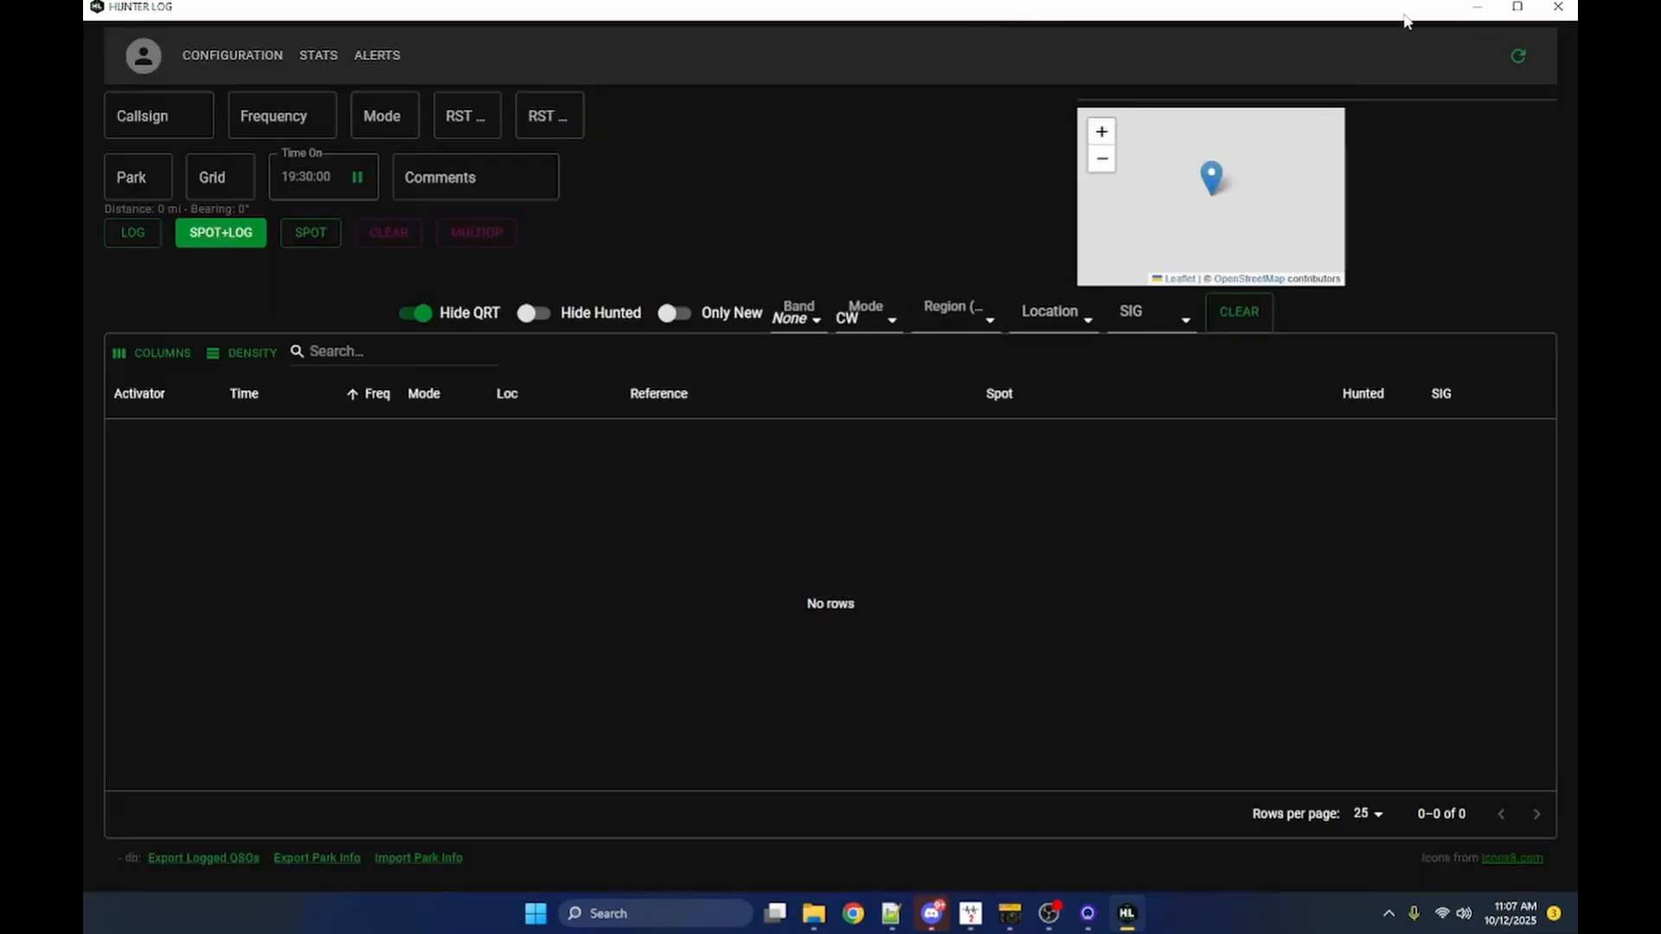
{"action": "left_click", "coordinate": [1516, 8]}
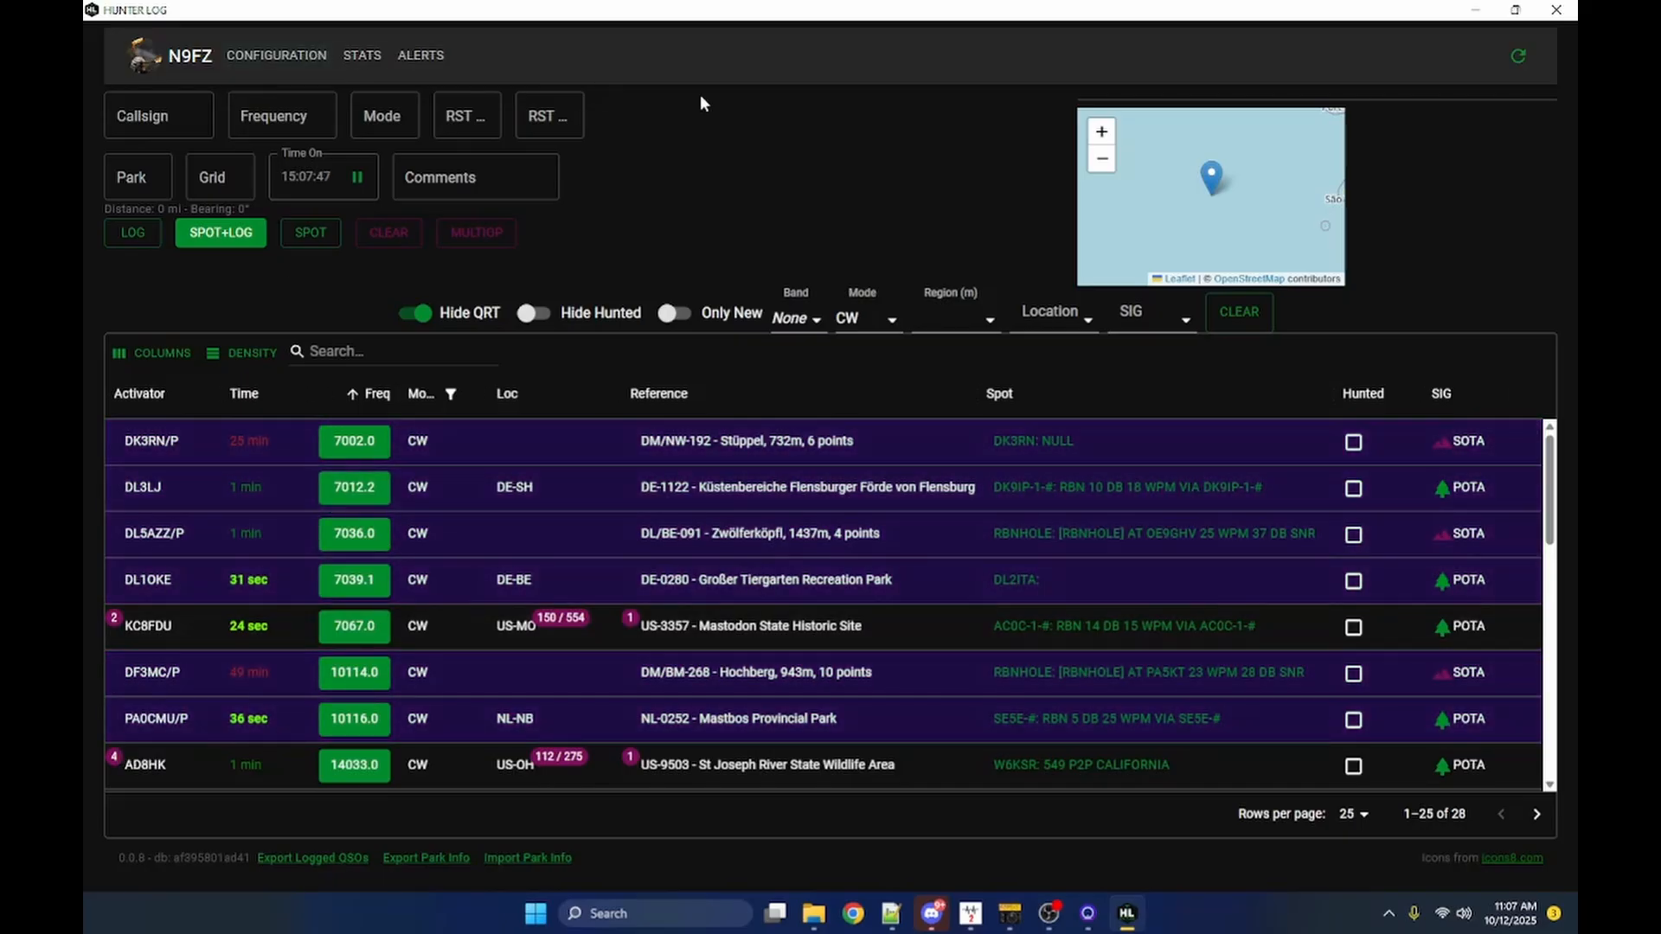
Open the Hunter Log configuration and choose FLRIG as the rig control program in the CAT settings.
{"action": "left_click", "coordinate": [298, 59]}
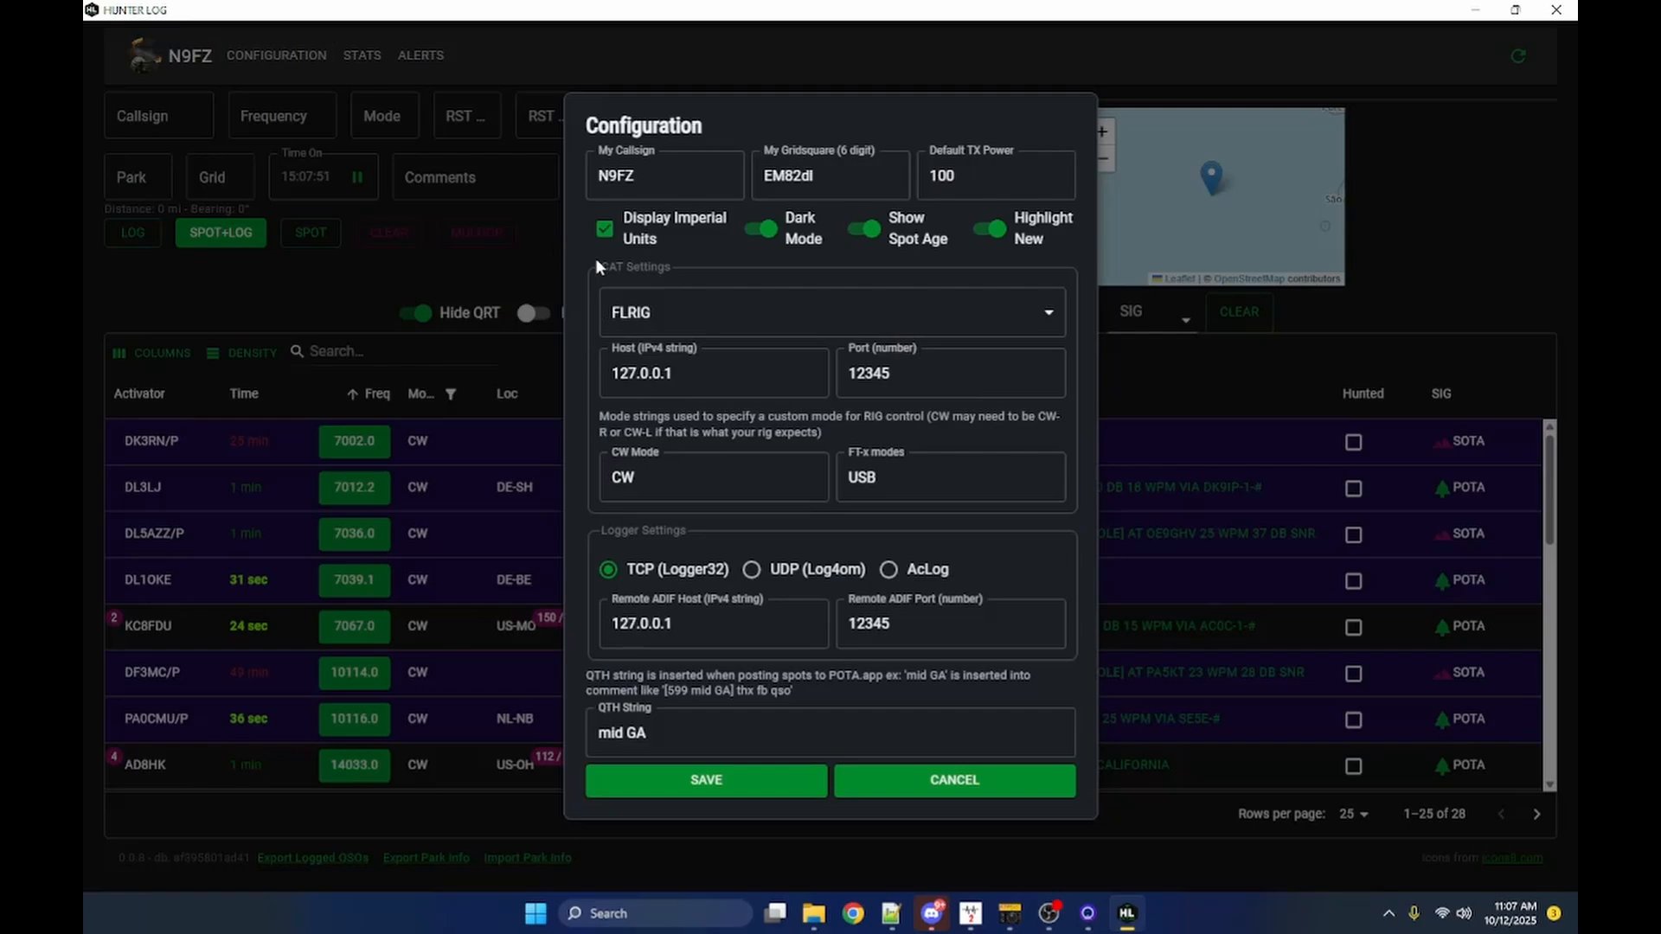
{"action": "left_click", "coordinate": [1050, 319]}
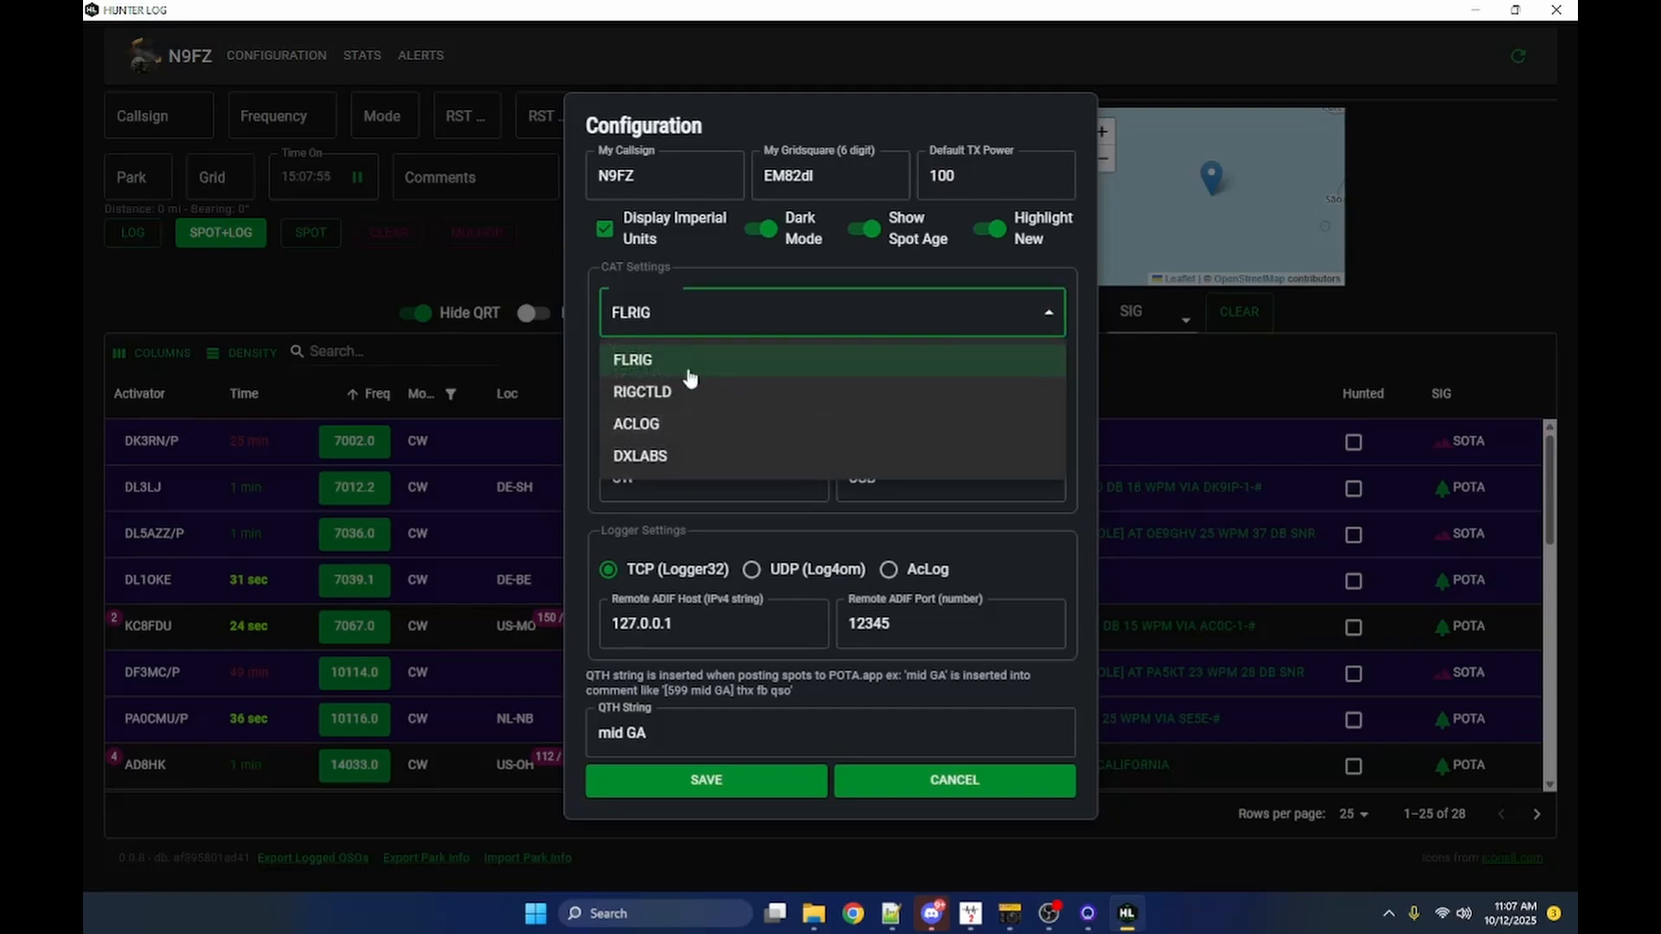
{"action": "left_click", "coordinate": [641, 362]}
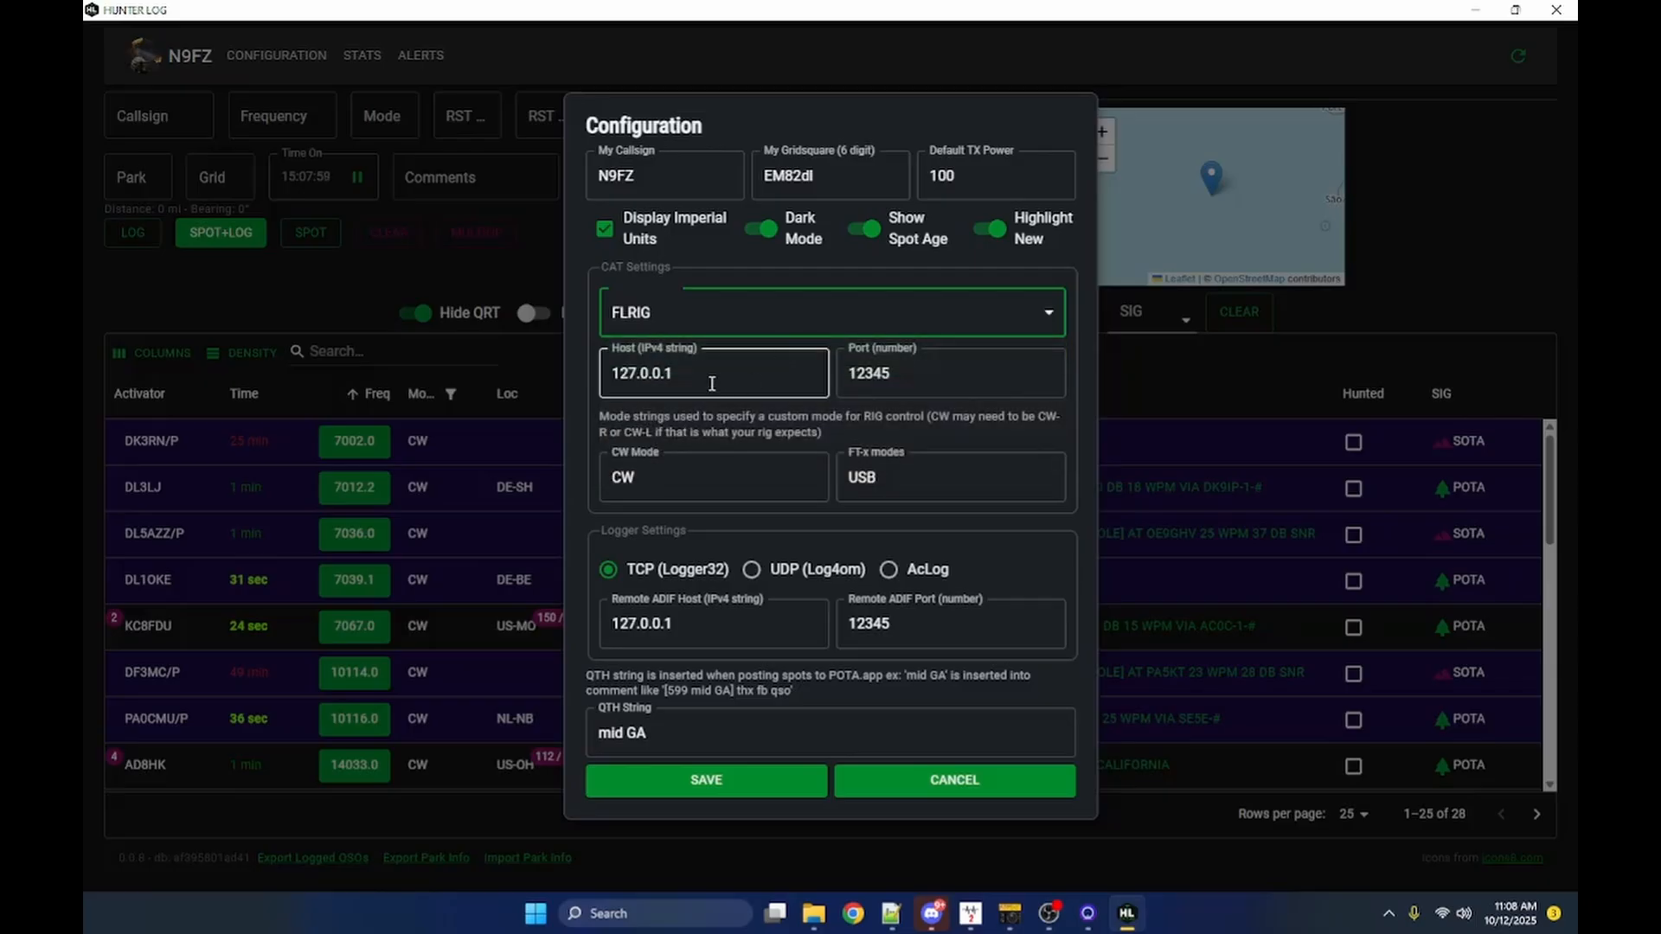
Compare the CAT host and port in Hunter Log with flrig, then return to the Hunter Log configuration.
{"action": "left_click", "coordinate": [1008, 911]}
{"action": "left_click", "coordinate": [710, 139]}
{"action": "left_click_drag", "start_coordinate": [688, 374], "coordinate": [607, 373]}
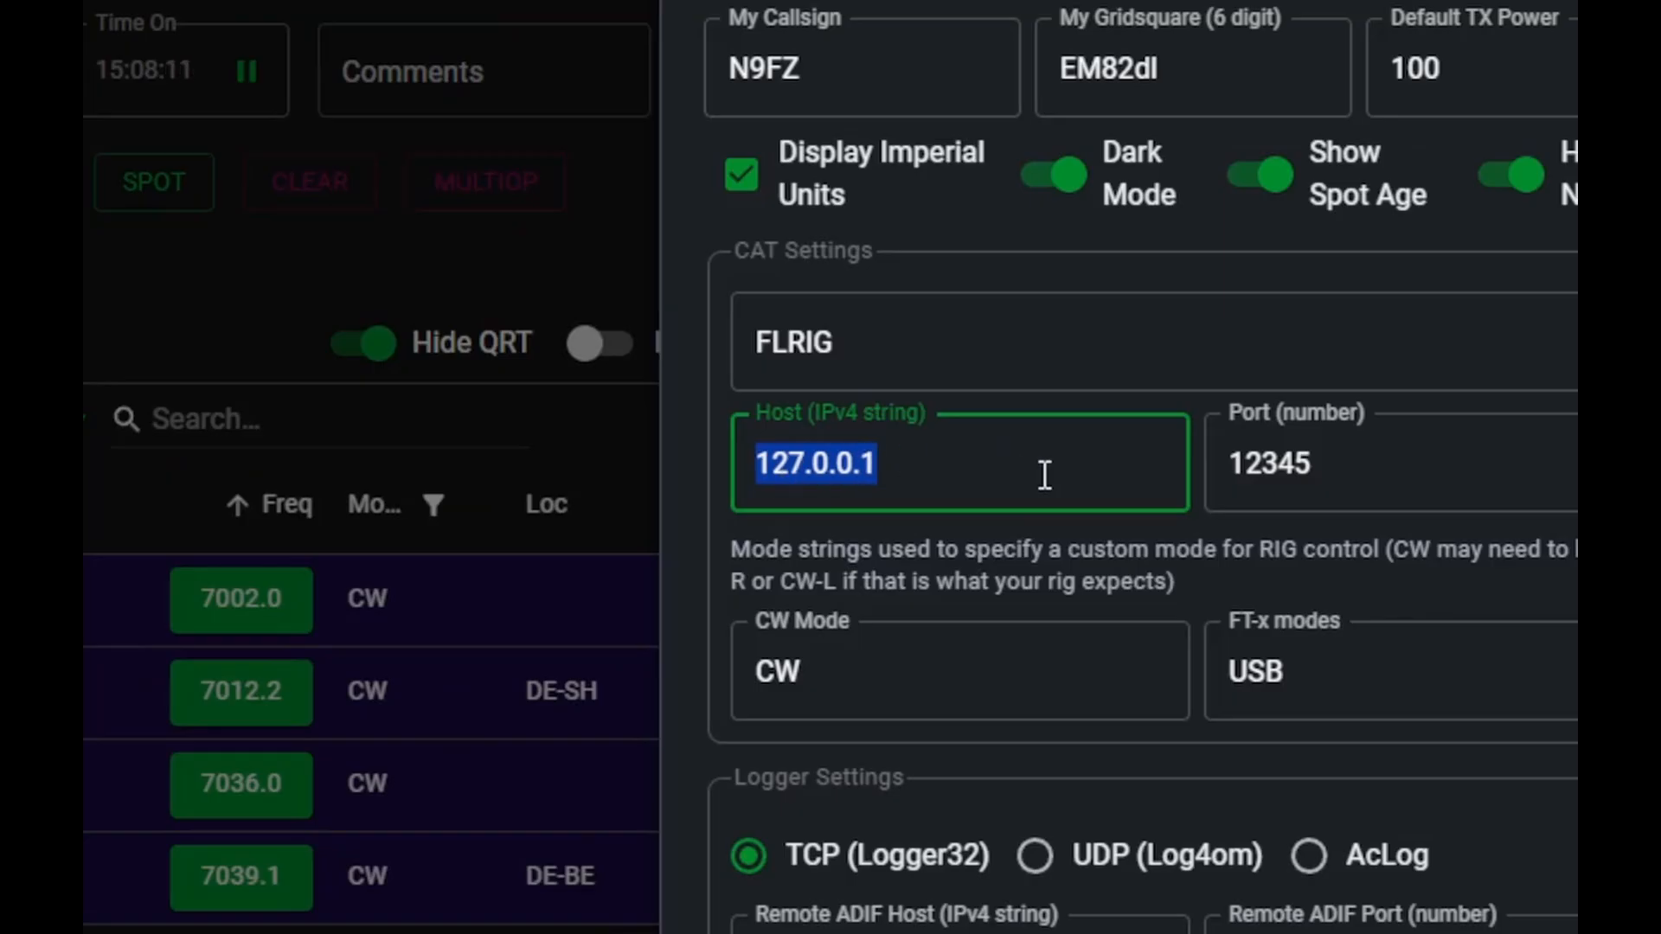
{"action": "left_click", "coordinate": [1335, 464]}
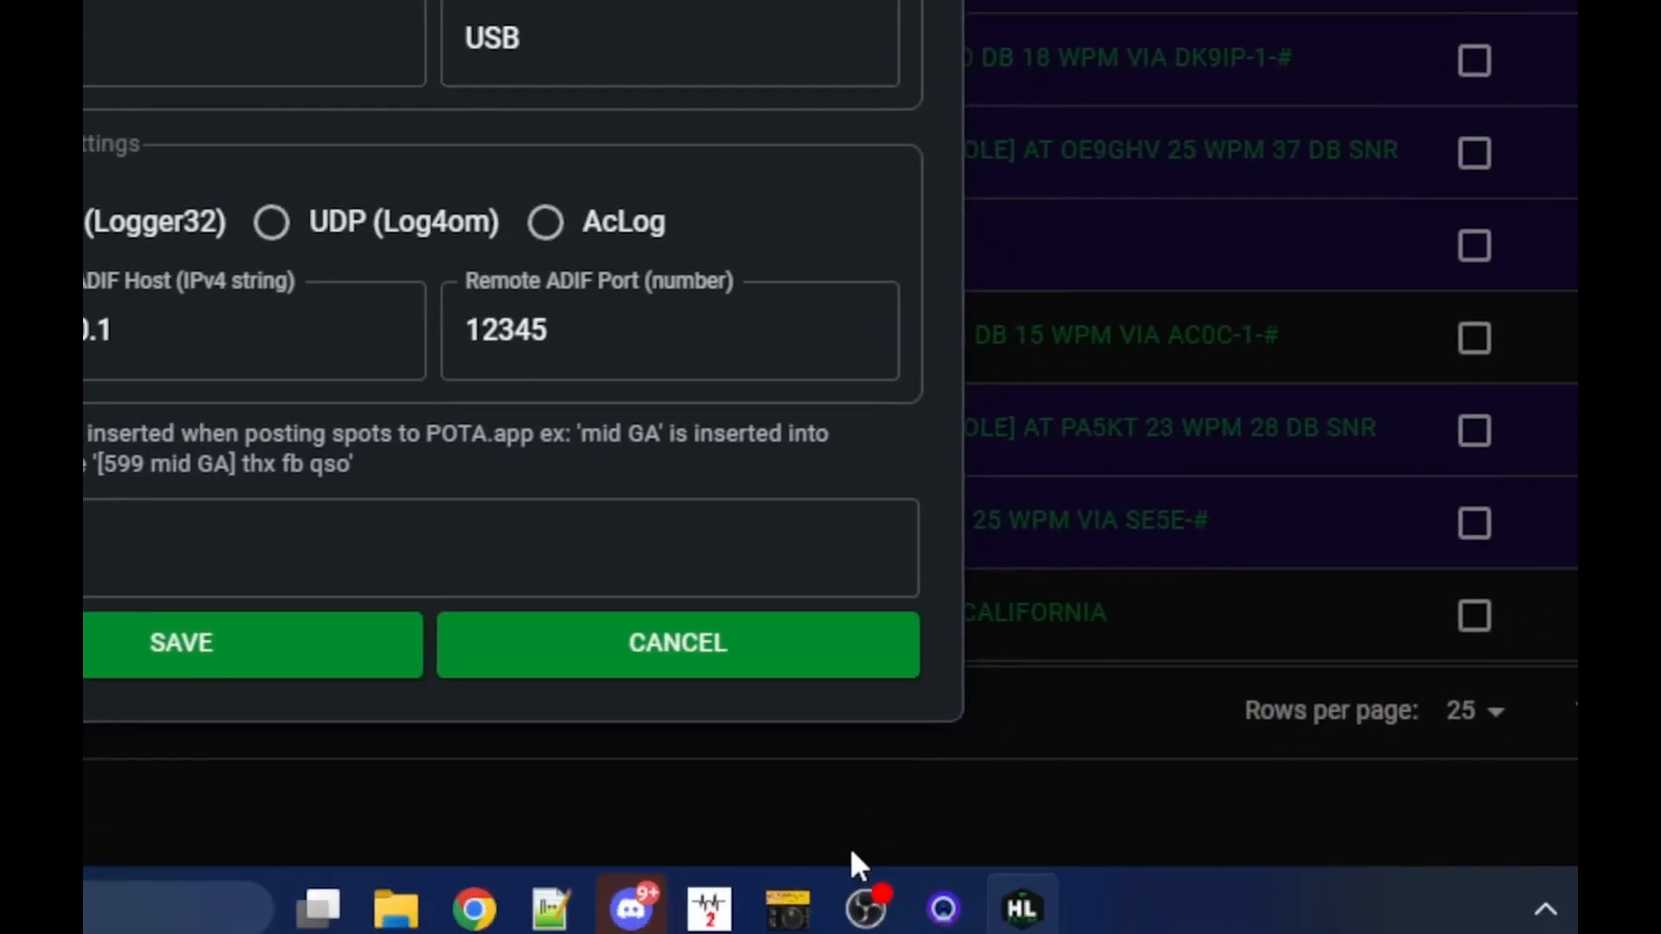
{"action": "left_click", "coordinate": [829, 901]}
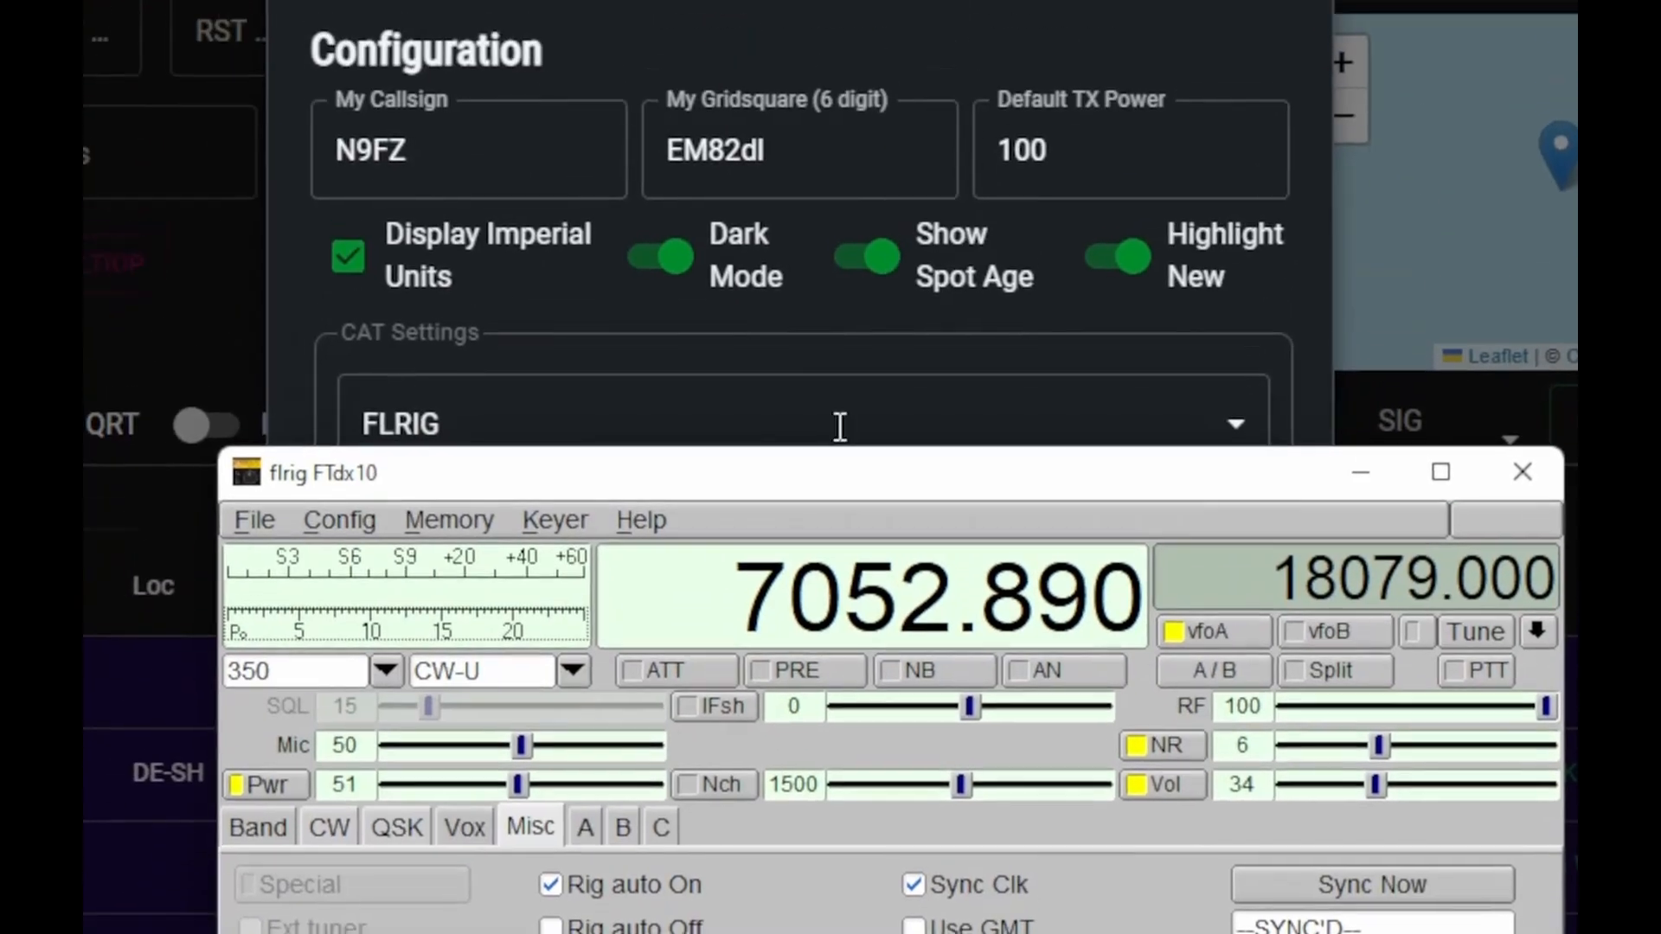
{"action": "left_click", "coordinate": [833, 230]}
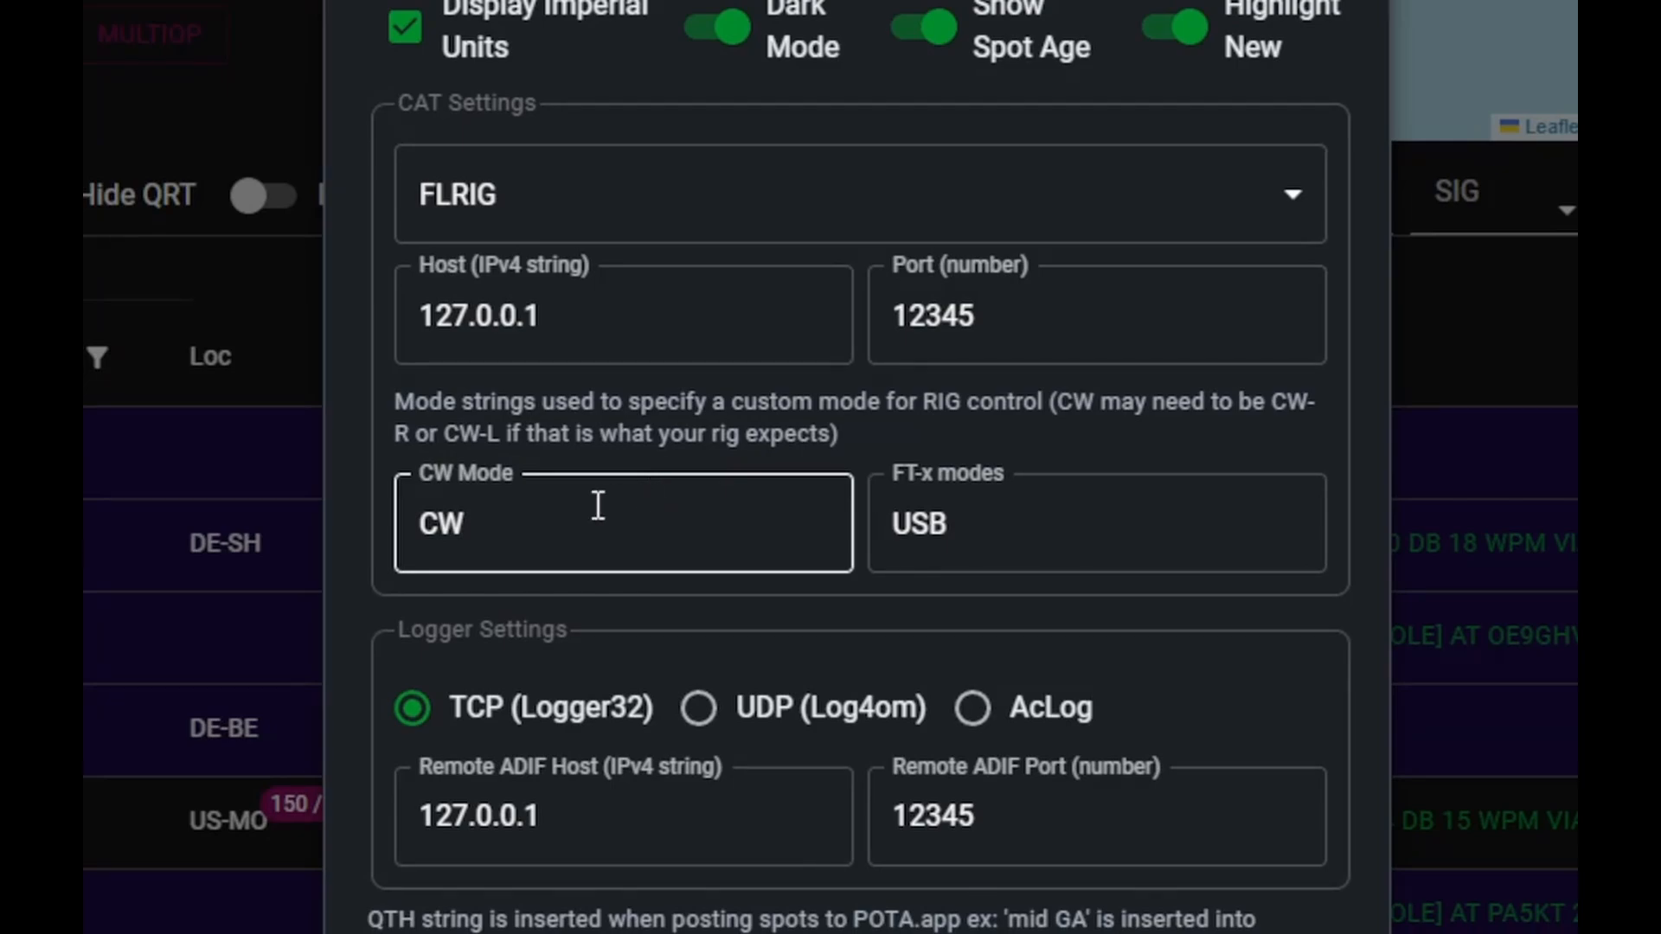
{"action": "left_click", "coordinate": [505, 526]}
{"action": "type", "text": "-U"}
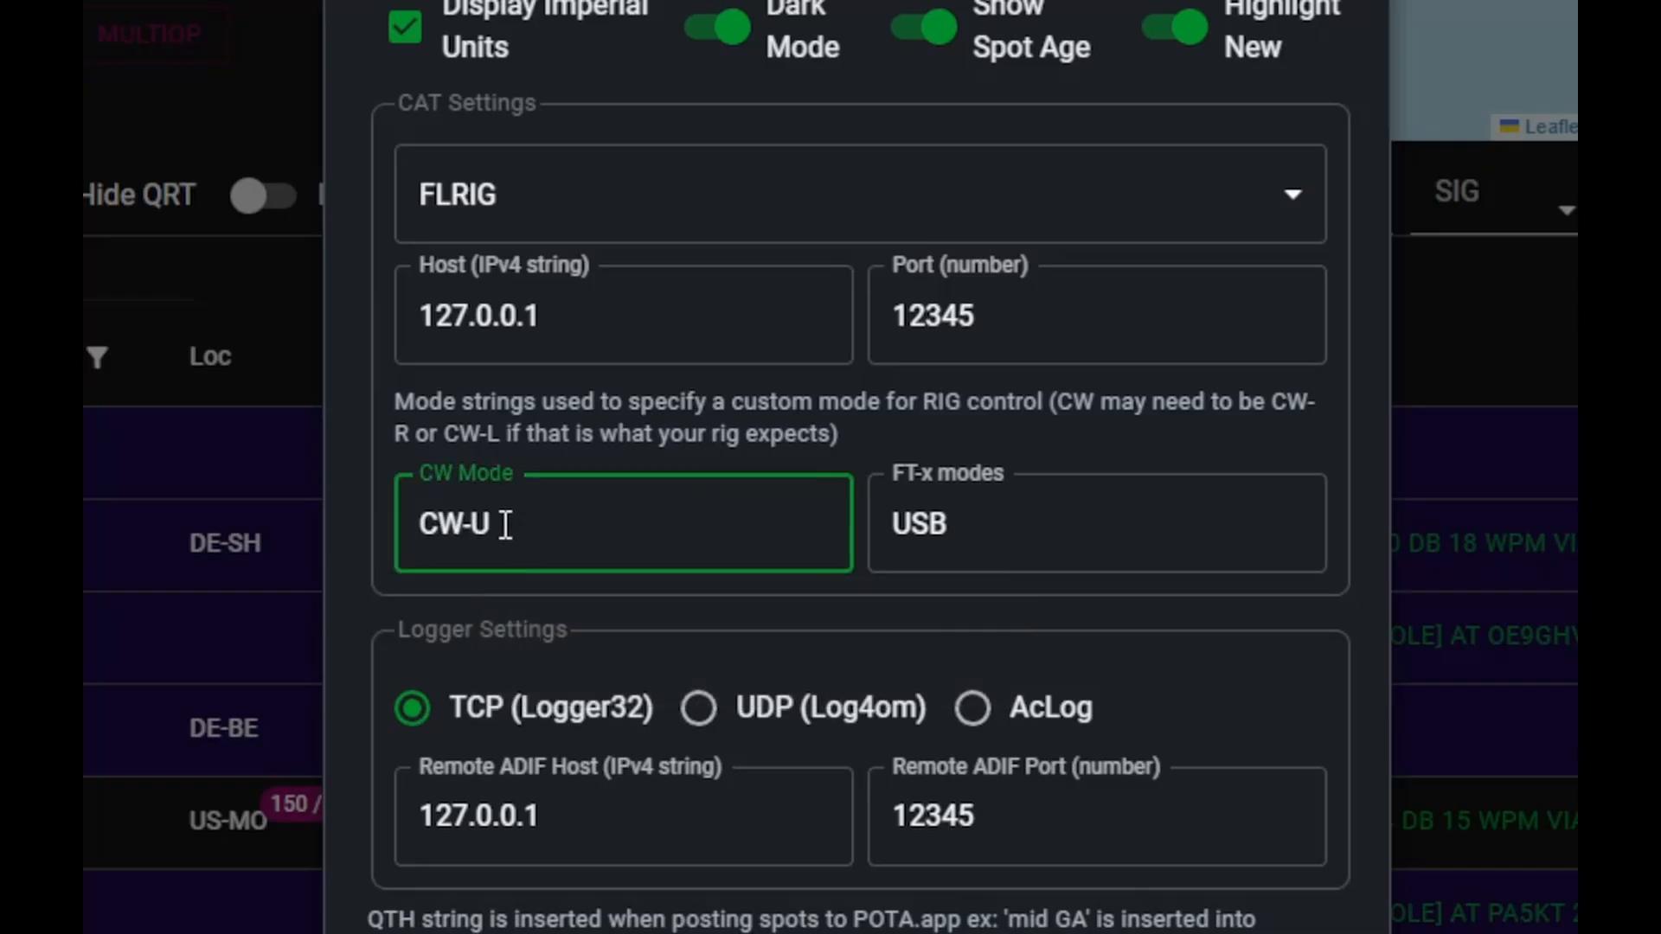
{"action": "key", "text": "BackSpace"}
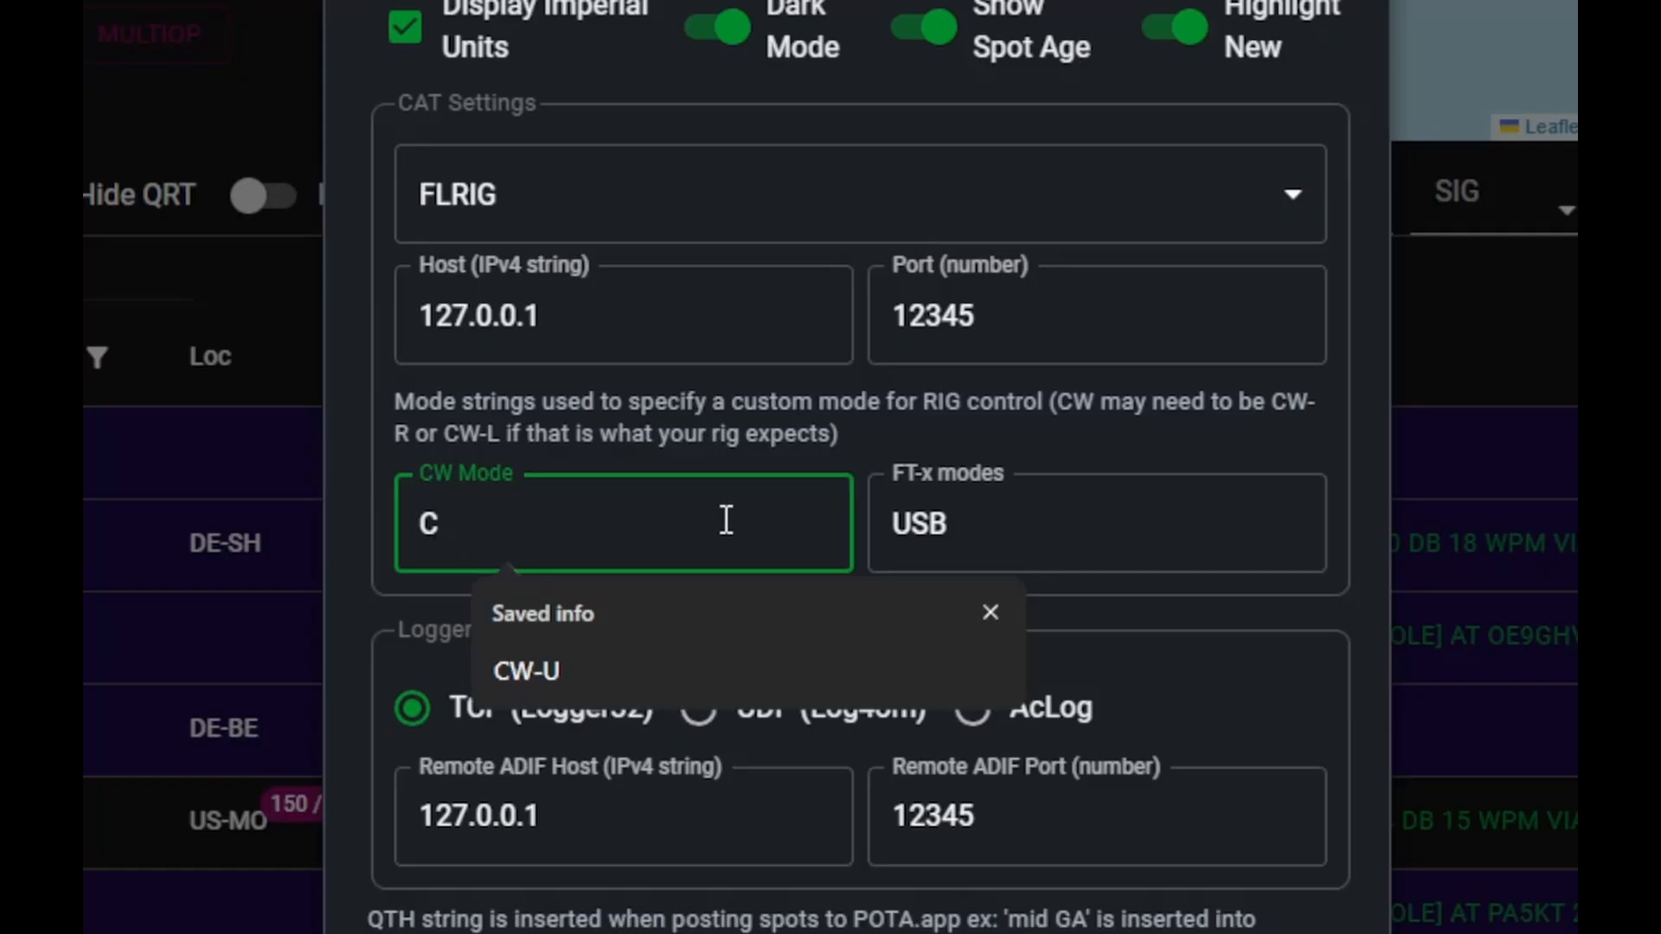
{"action": "type", "text": "W"}
{"action": "left_click", "coordinate": [979, 515]}
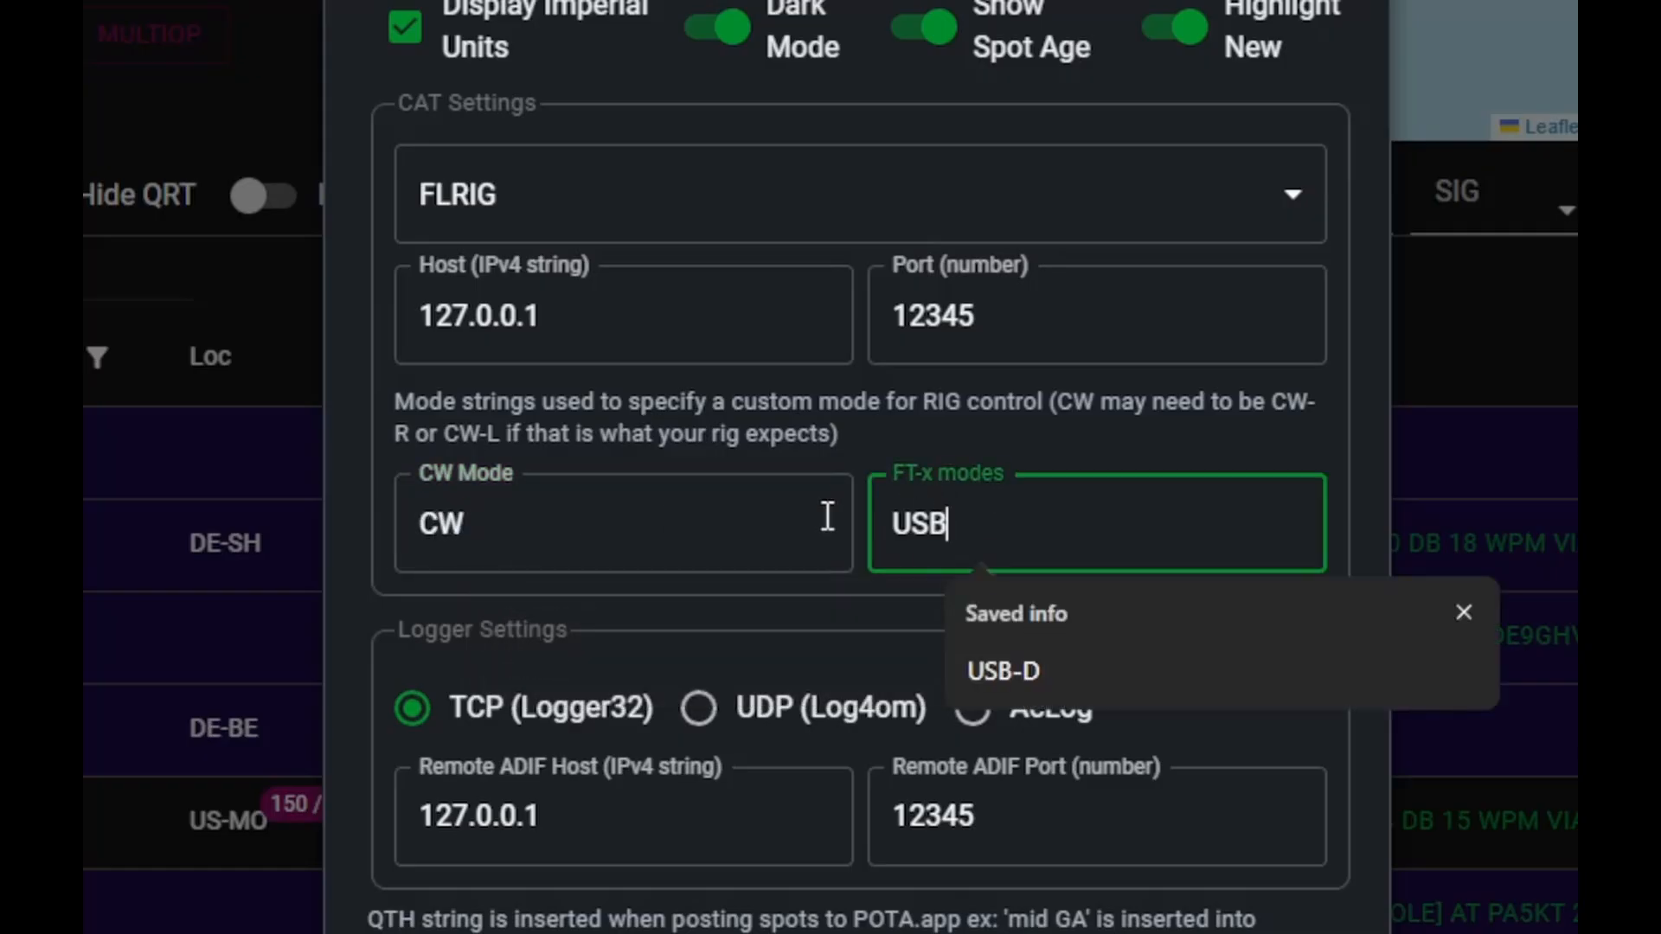
Set the CW mode string to CW-U and the FT-x modes string to DATA-U, and save the Hunter Log configuration.
{"action": "left_click", "coordinate": [626, 526]}
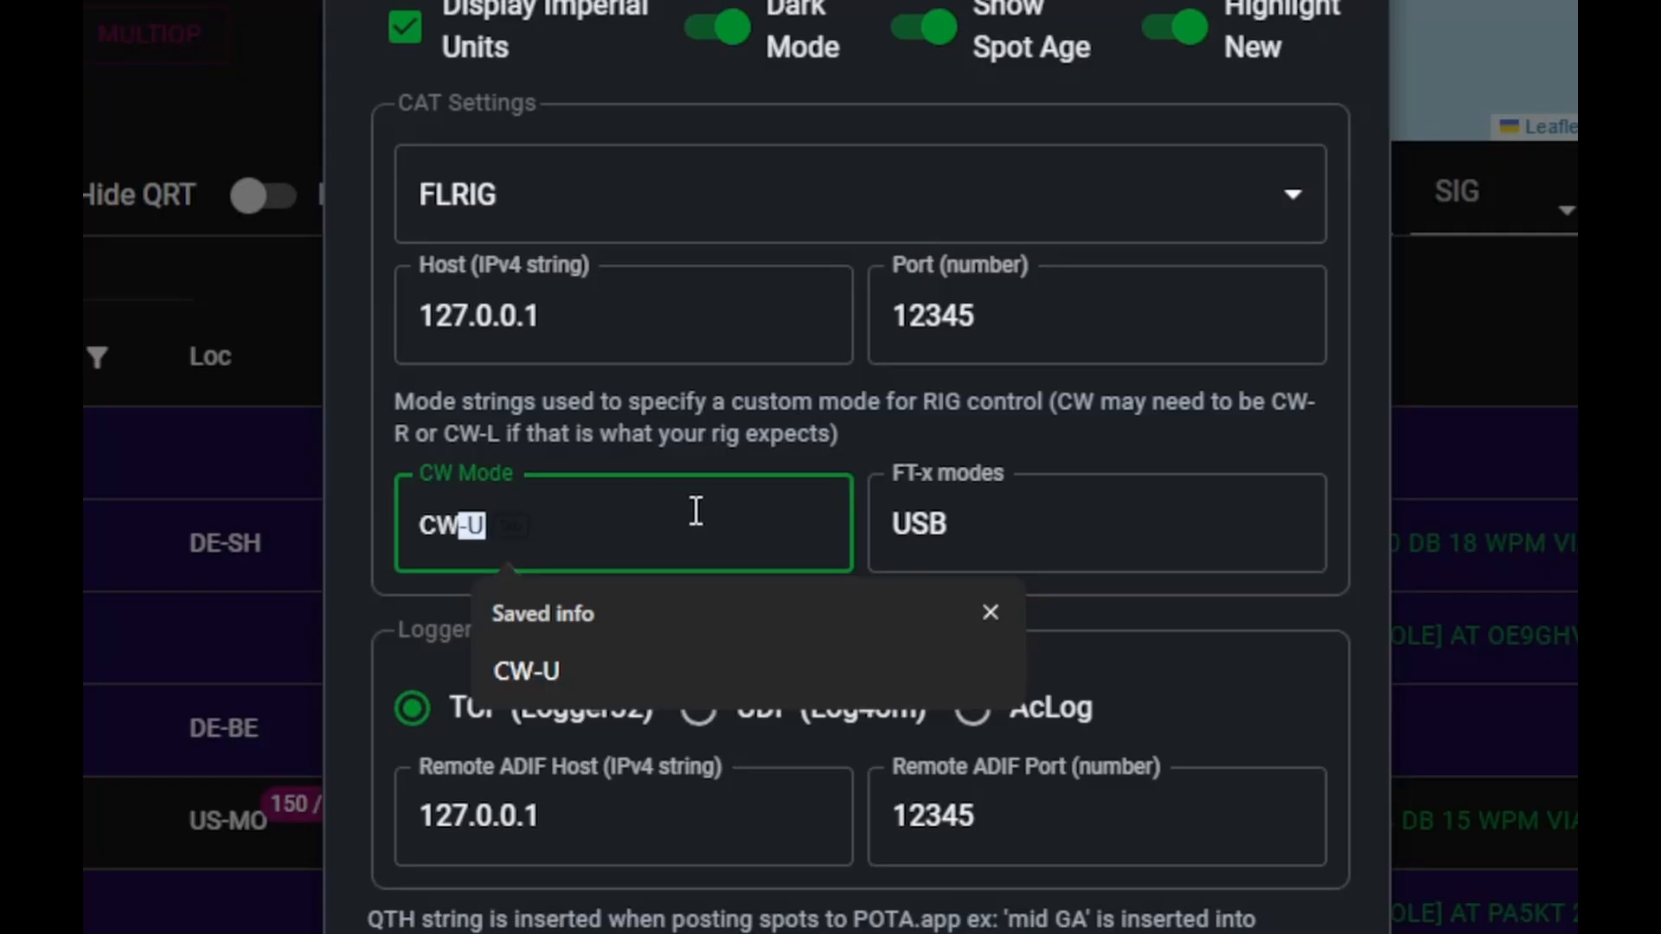
{"action": "key", "text": "Delete"}
{"action": "type", "text": "-U"}
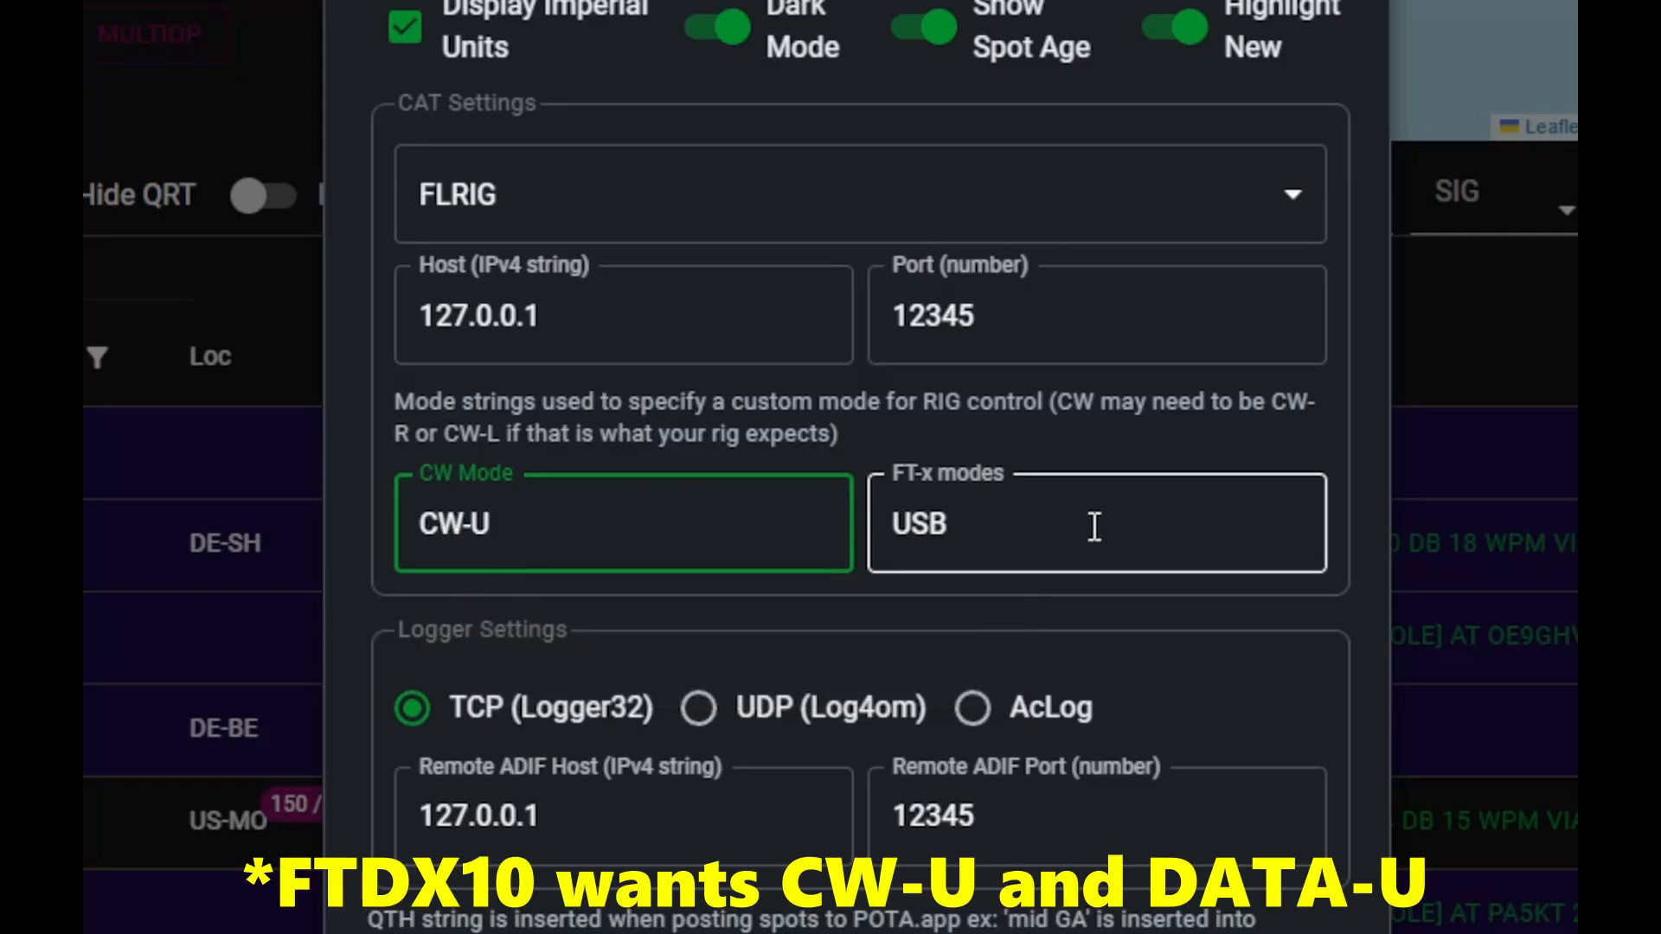
{"action": "double_click", "coordinate": [915, 522]}
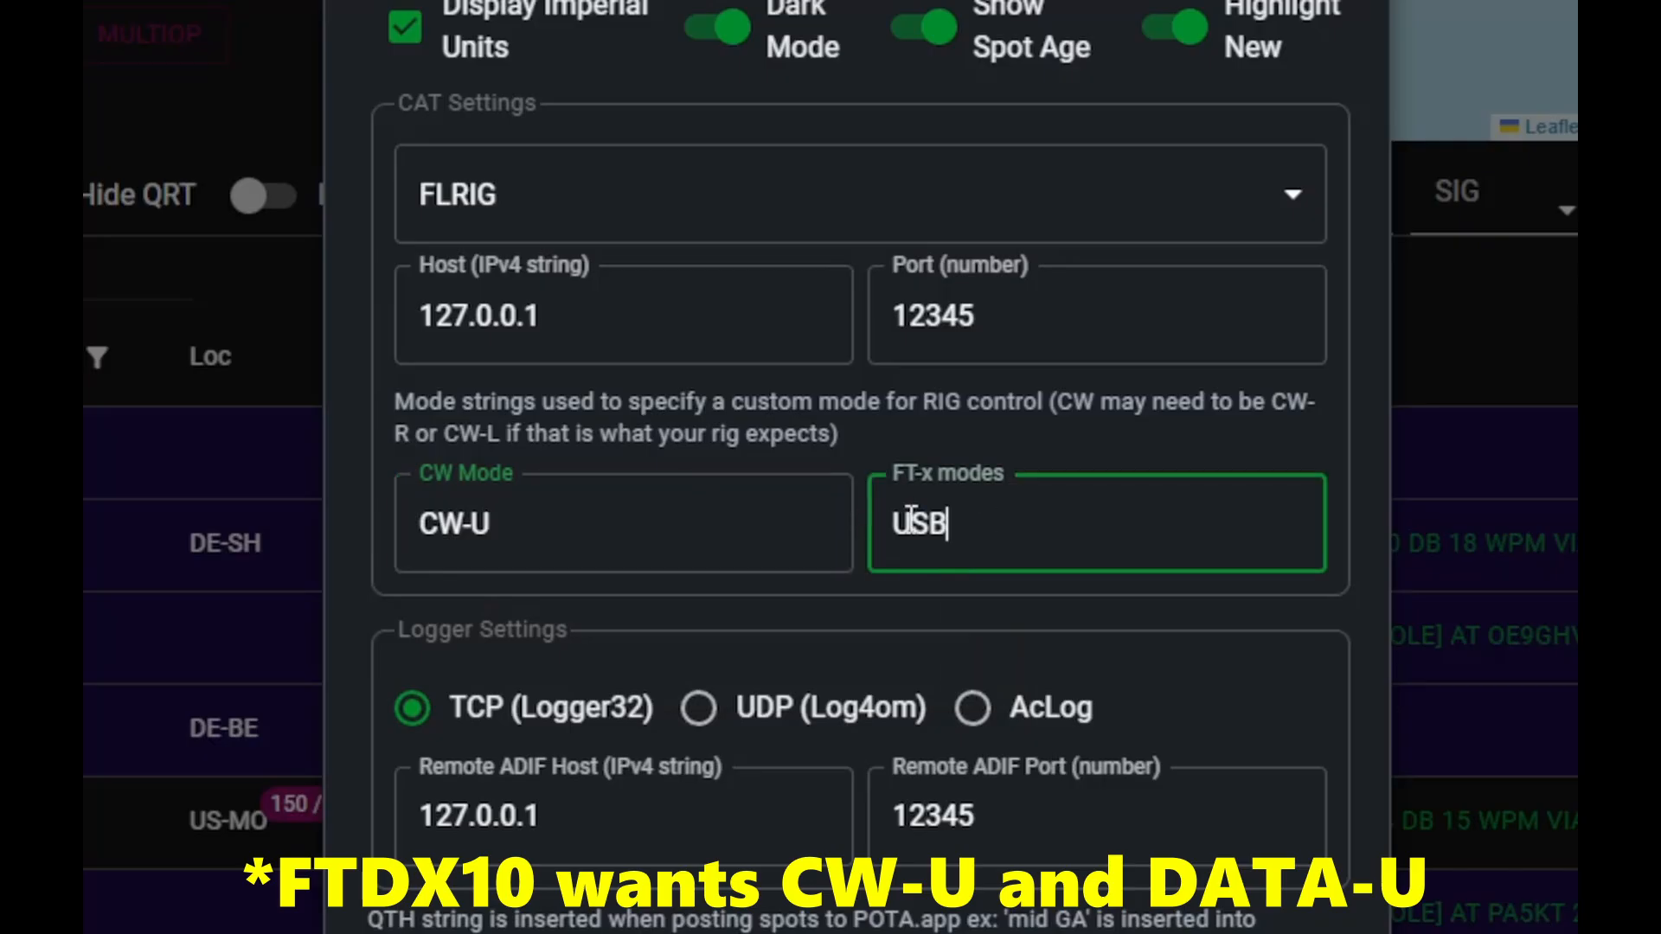
{"action": "type", "text": "DATA"}
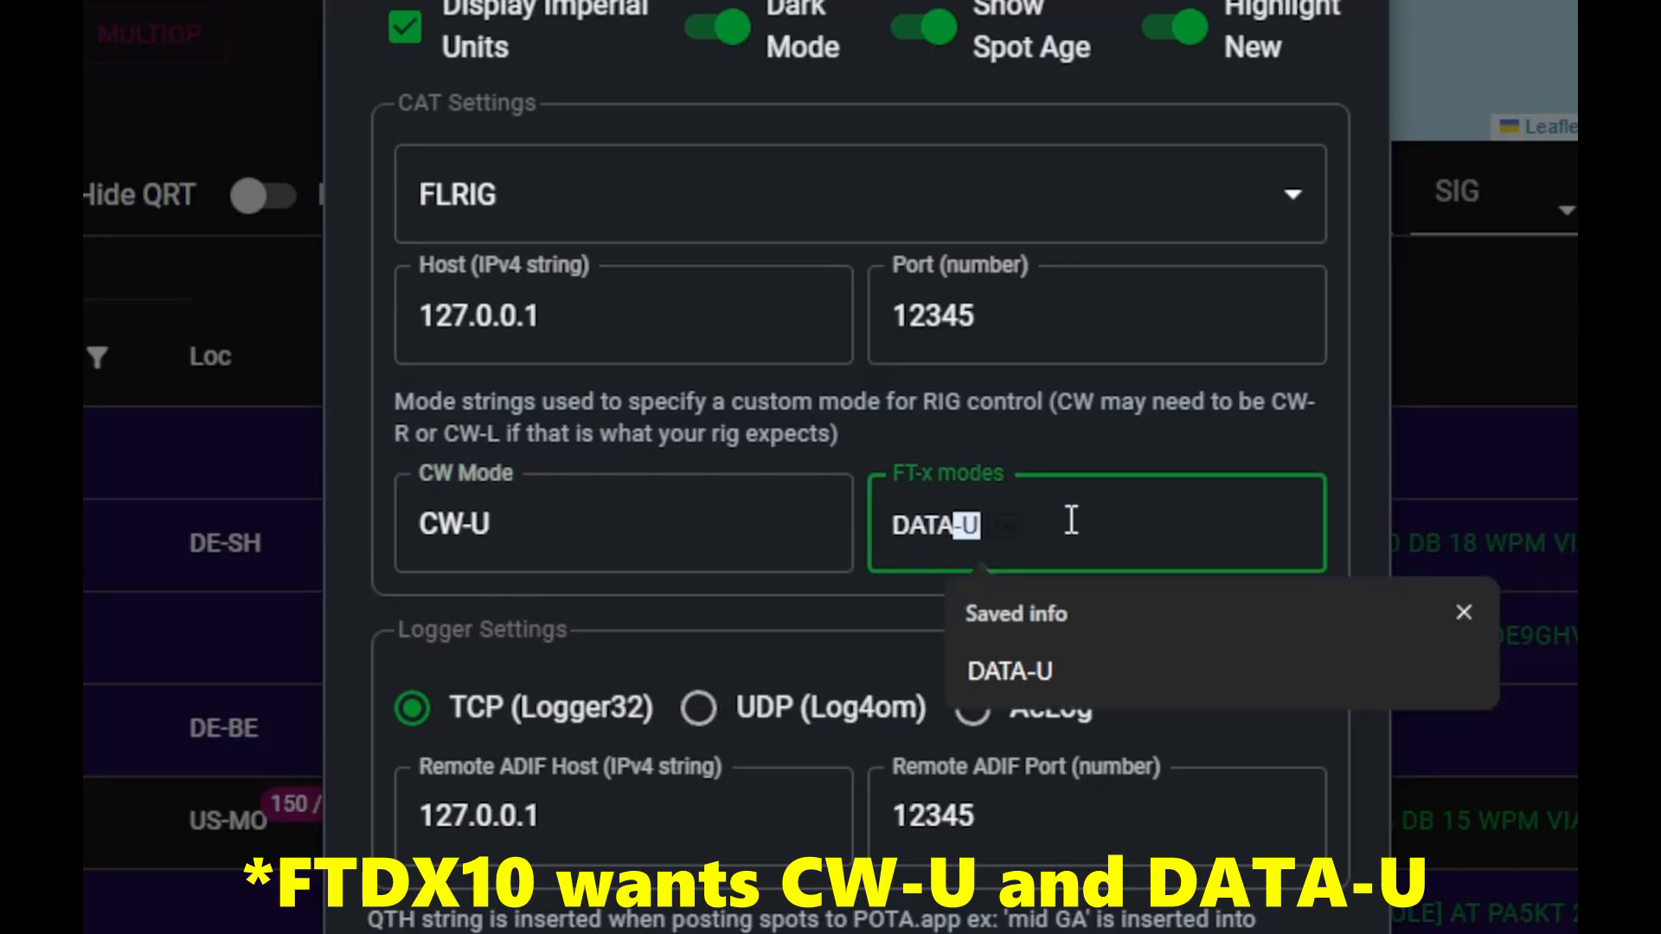
{"action": "type", "text": "-U"}
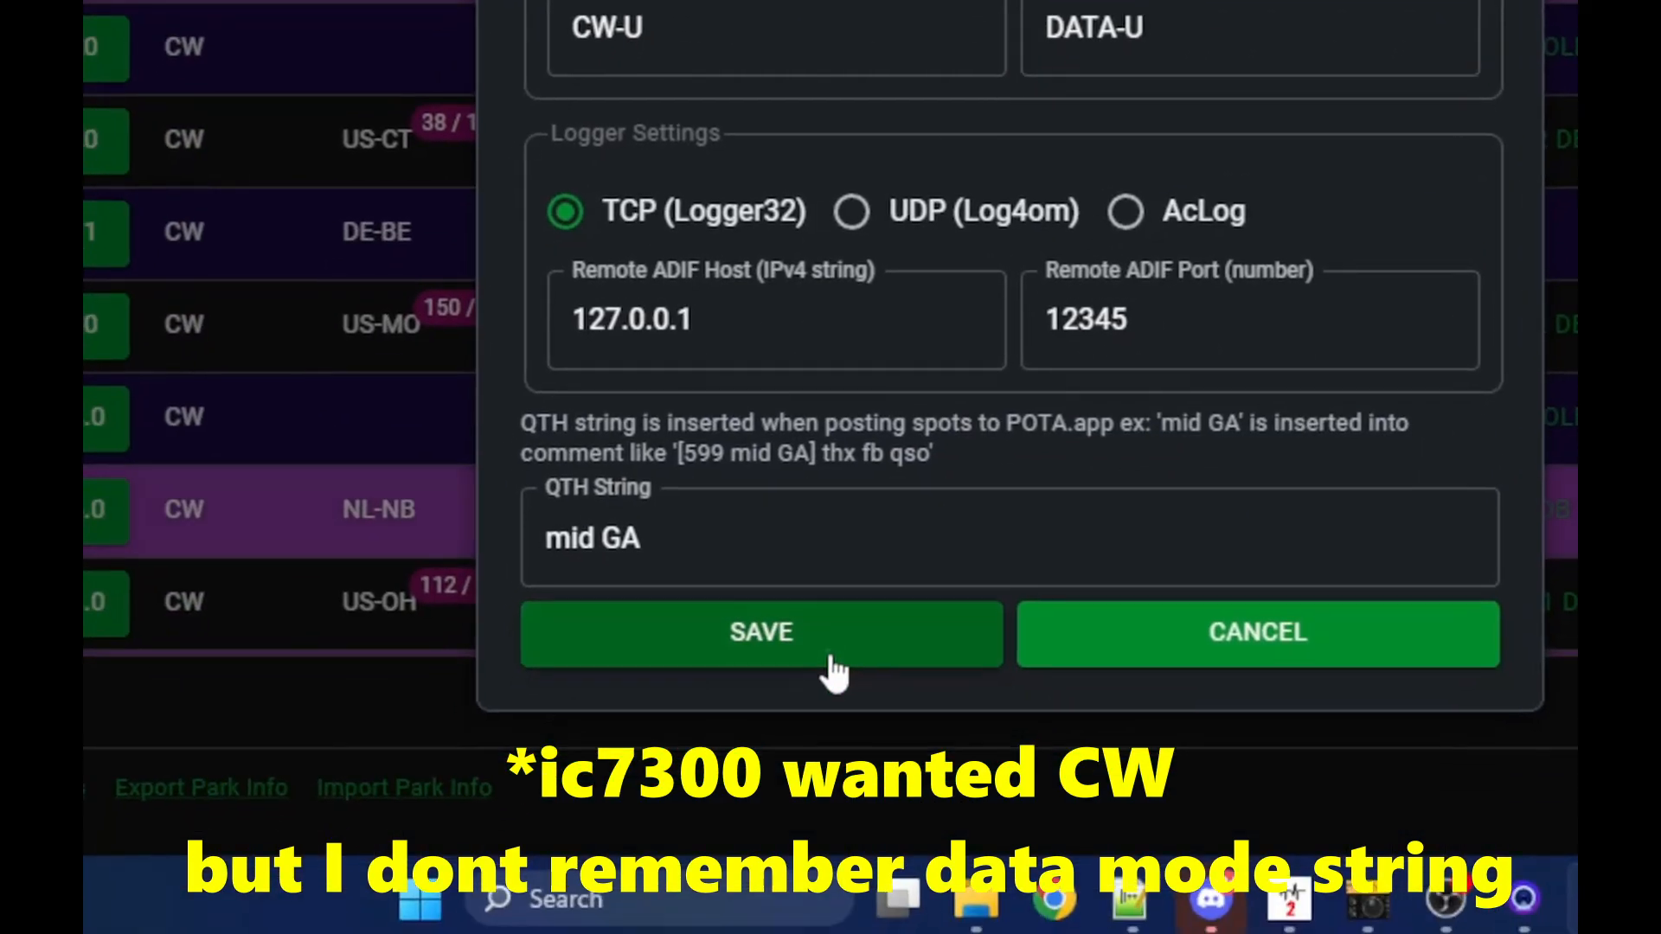
{"action": "left_click", "coordinate": [832, 666]}
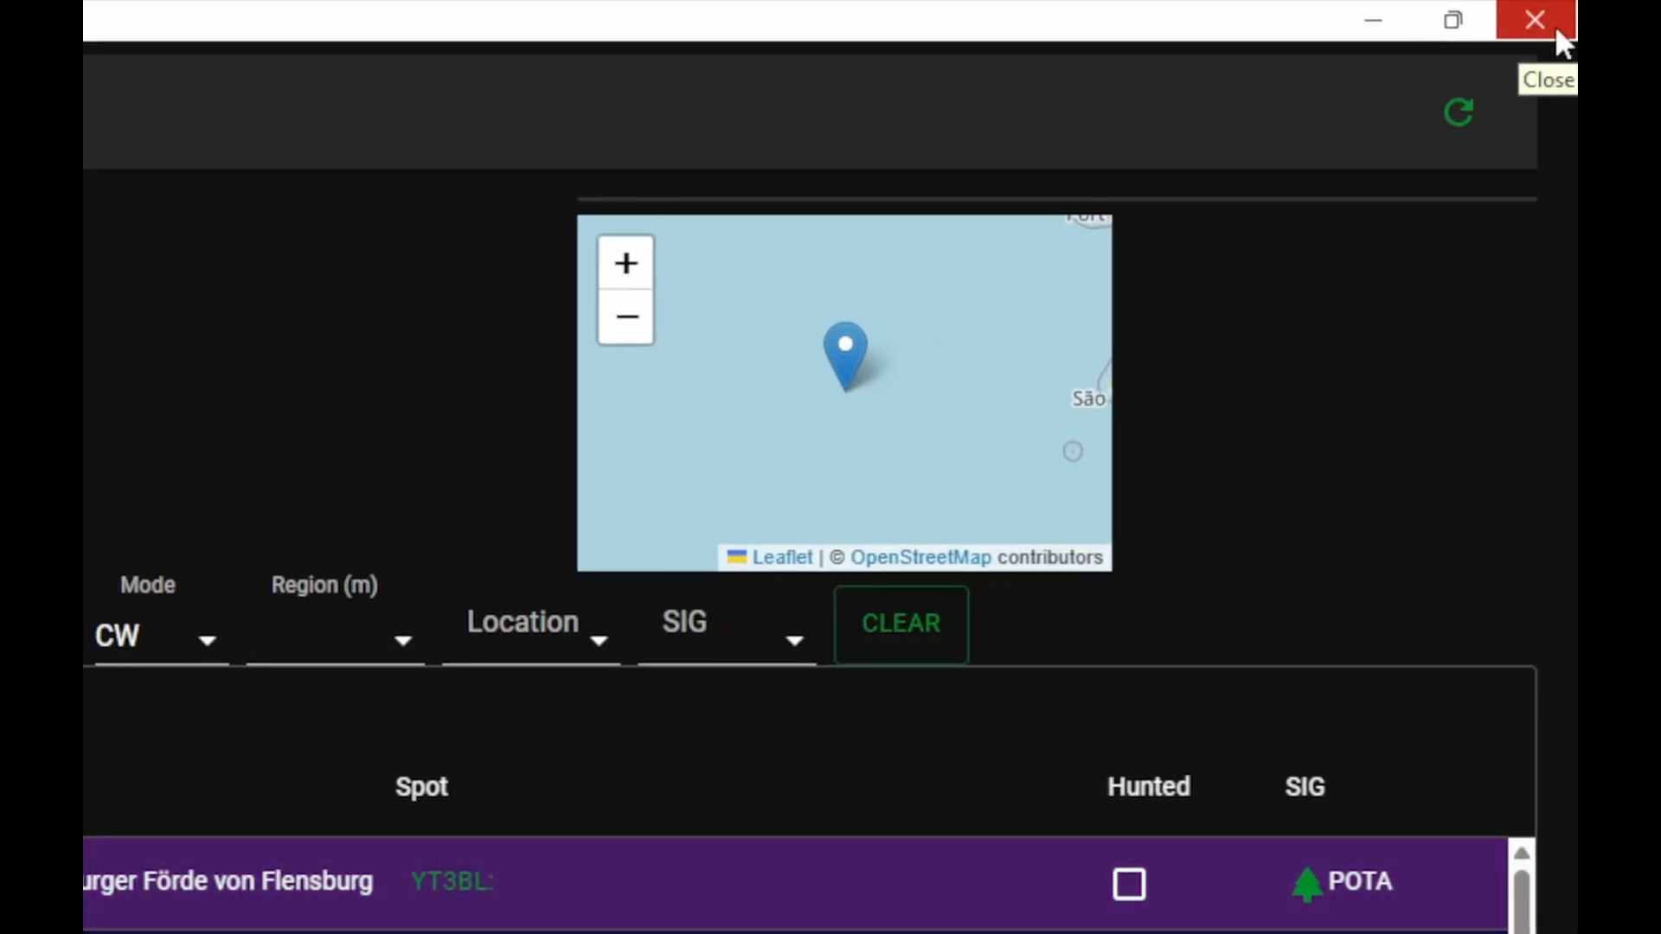
Restart Hunter Log with hunterlog.exe from the hunterlog_0.0.8 folder and minimize the flrig window in front of it.
{"action": "left_click", "coordinate": [1553, 28]}
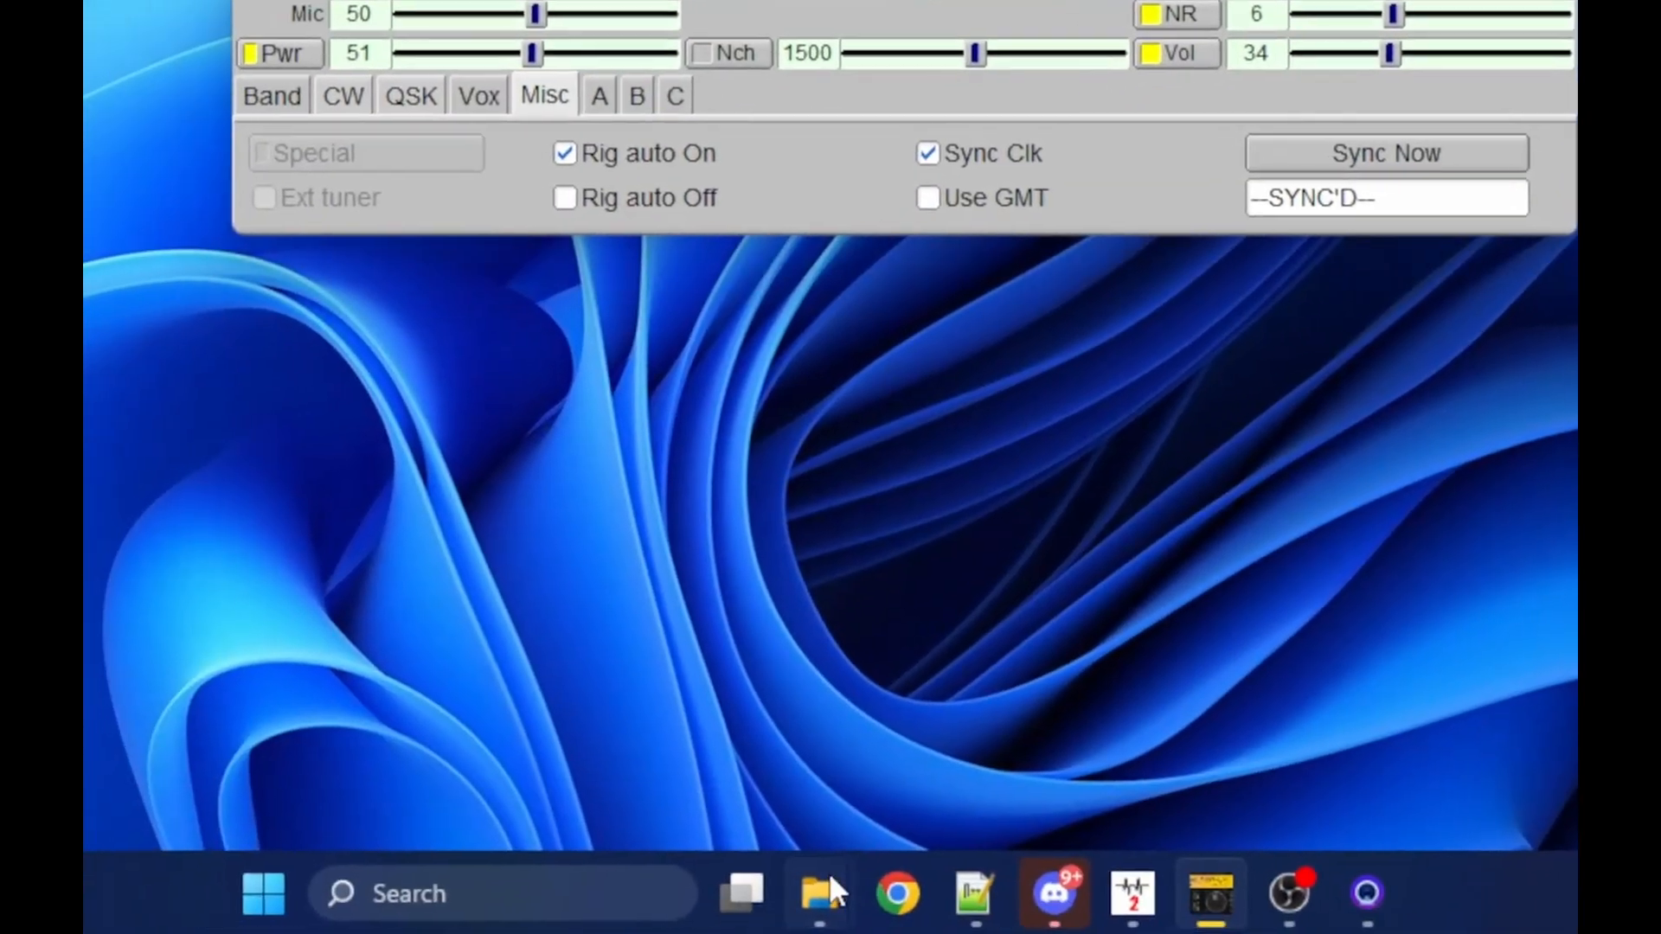
{"action": "mouse_move", "coordinate": [826, 891]}
{"action": "left_click", "coordinate": [1364, 746]}
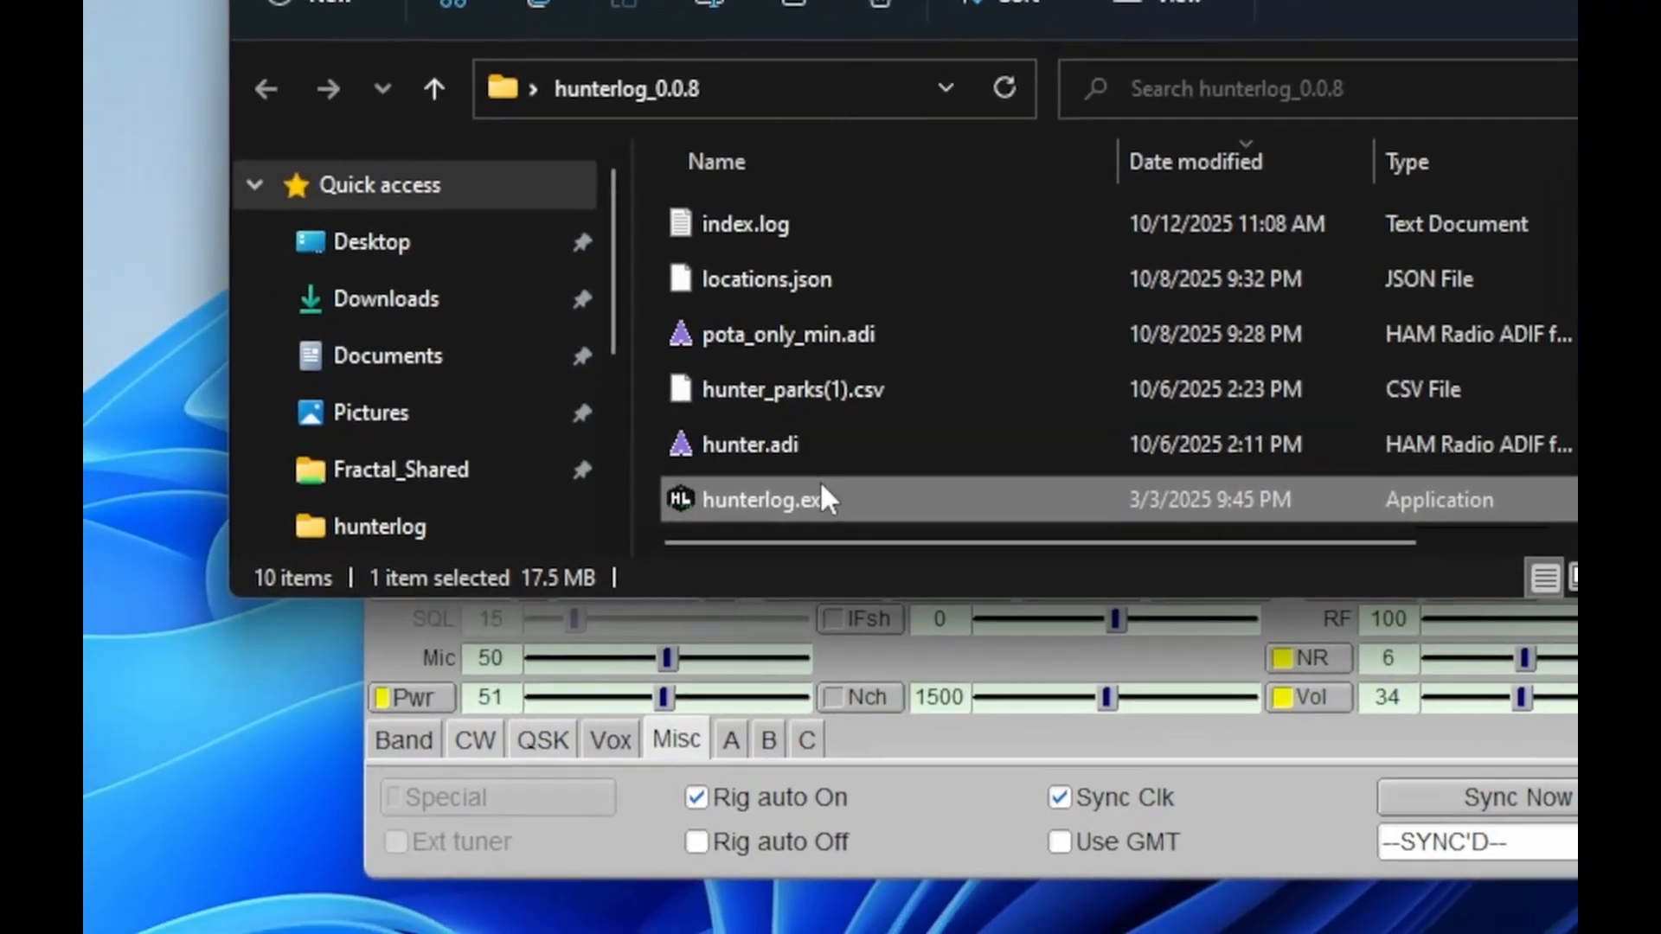
{"action": "double_click", "coordinate": [820, 486]}
{"action": "left_click", "coordinate": [967, 135]}
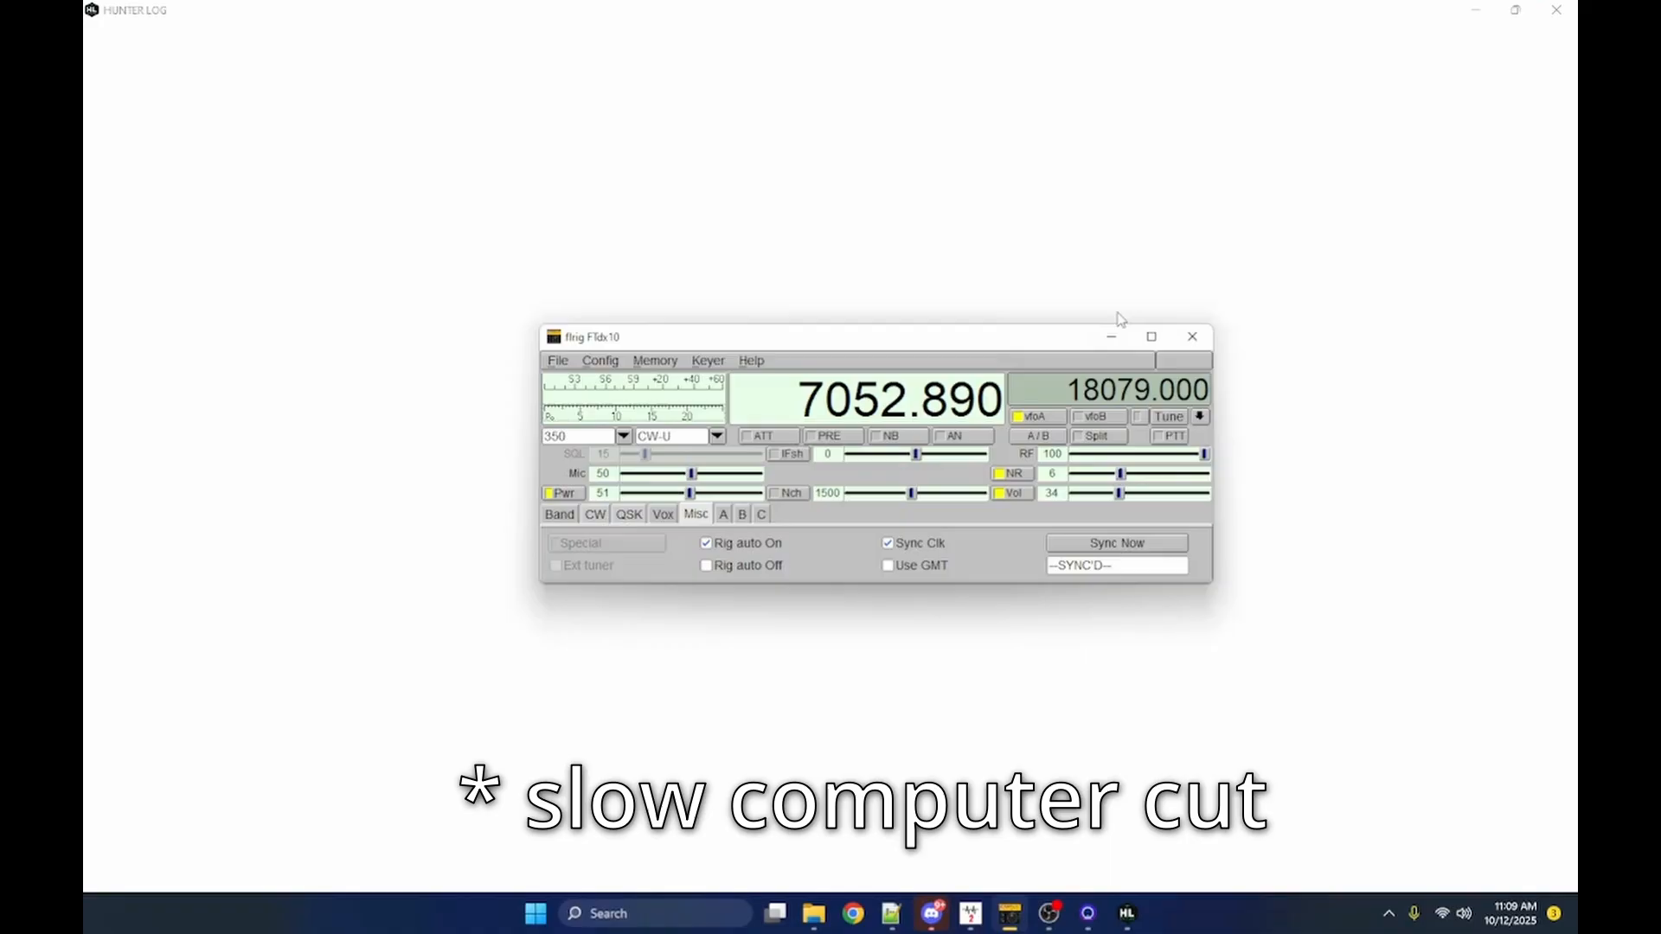
{"action": "left_click", "coordinate": [1112, 337]}
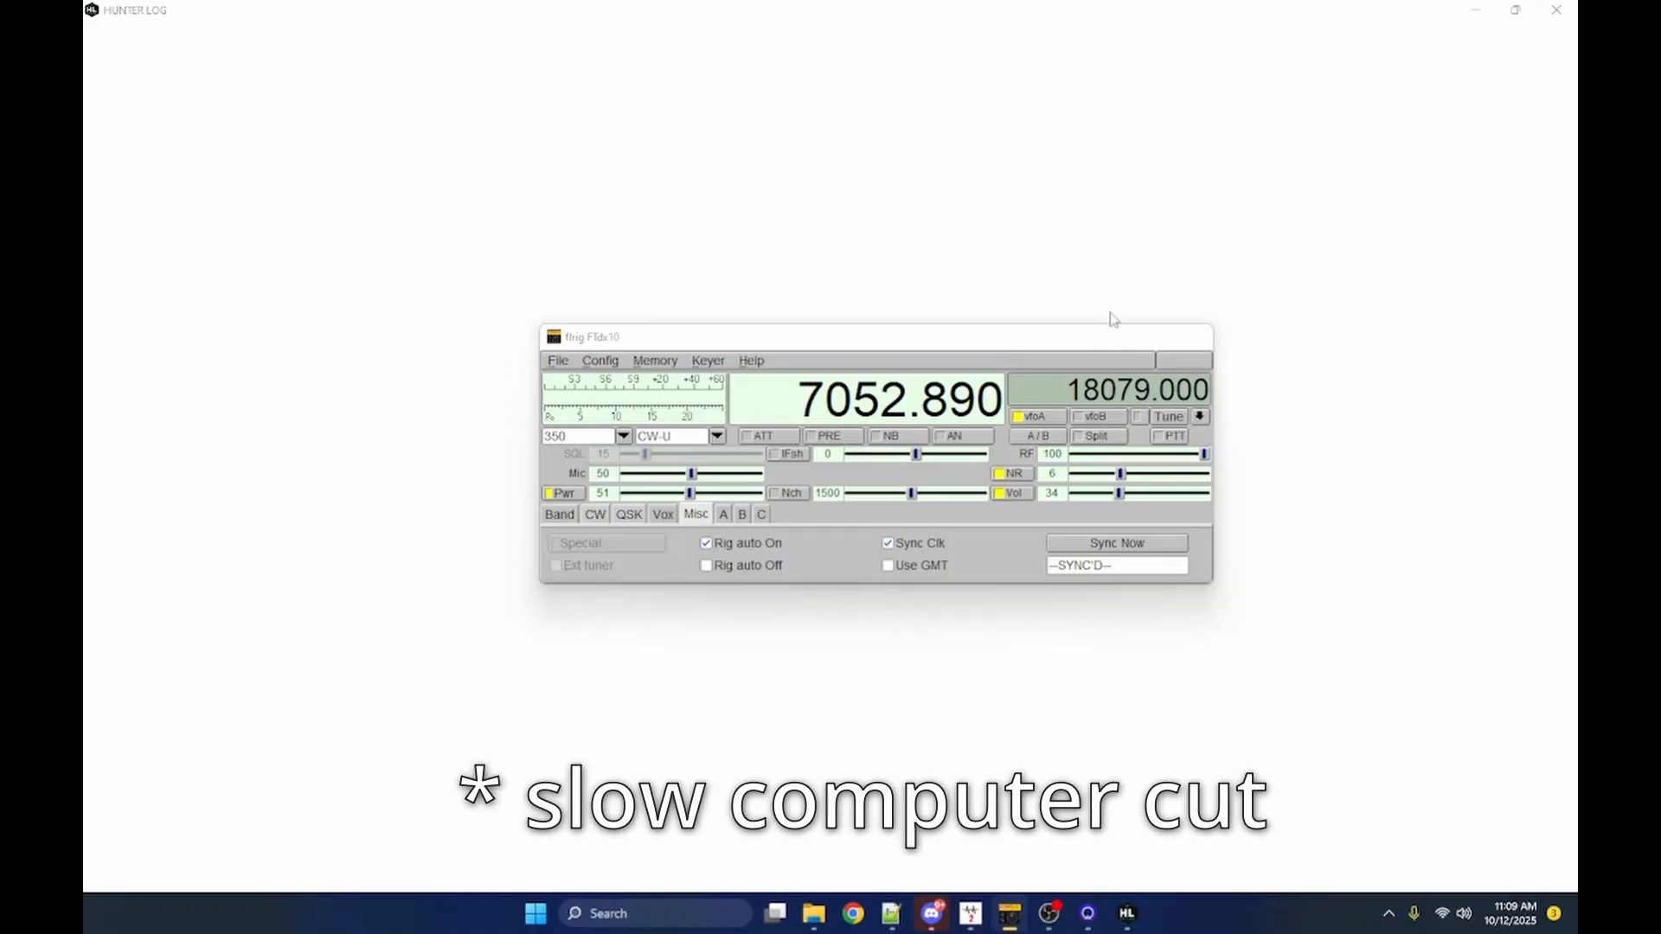
{"action": "left_click", "coordinate": [1516, 11]}
{"action": "left_click", "coordinate": [1520, 12]}
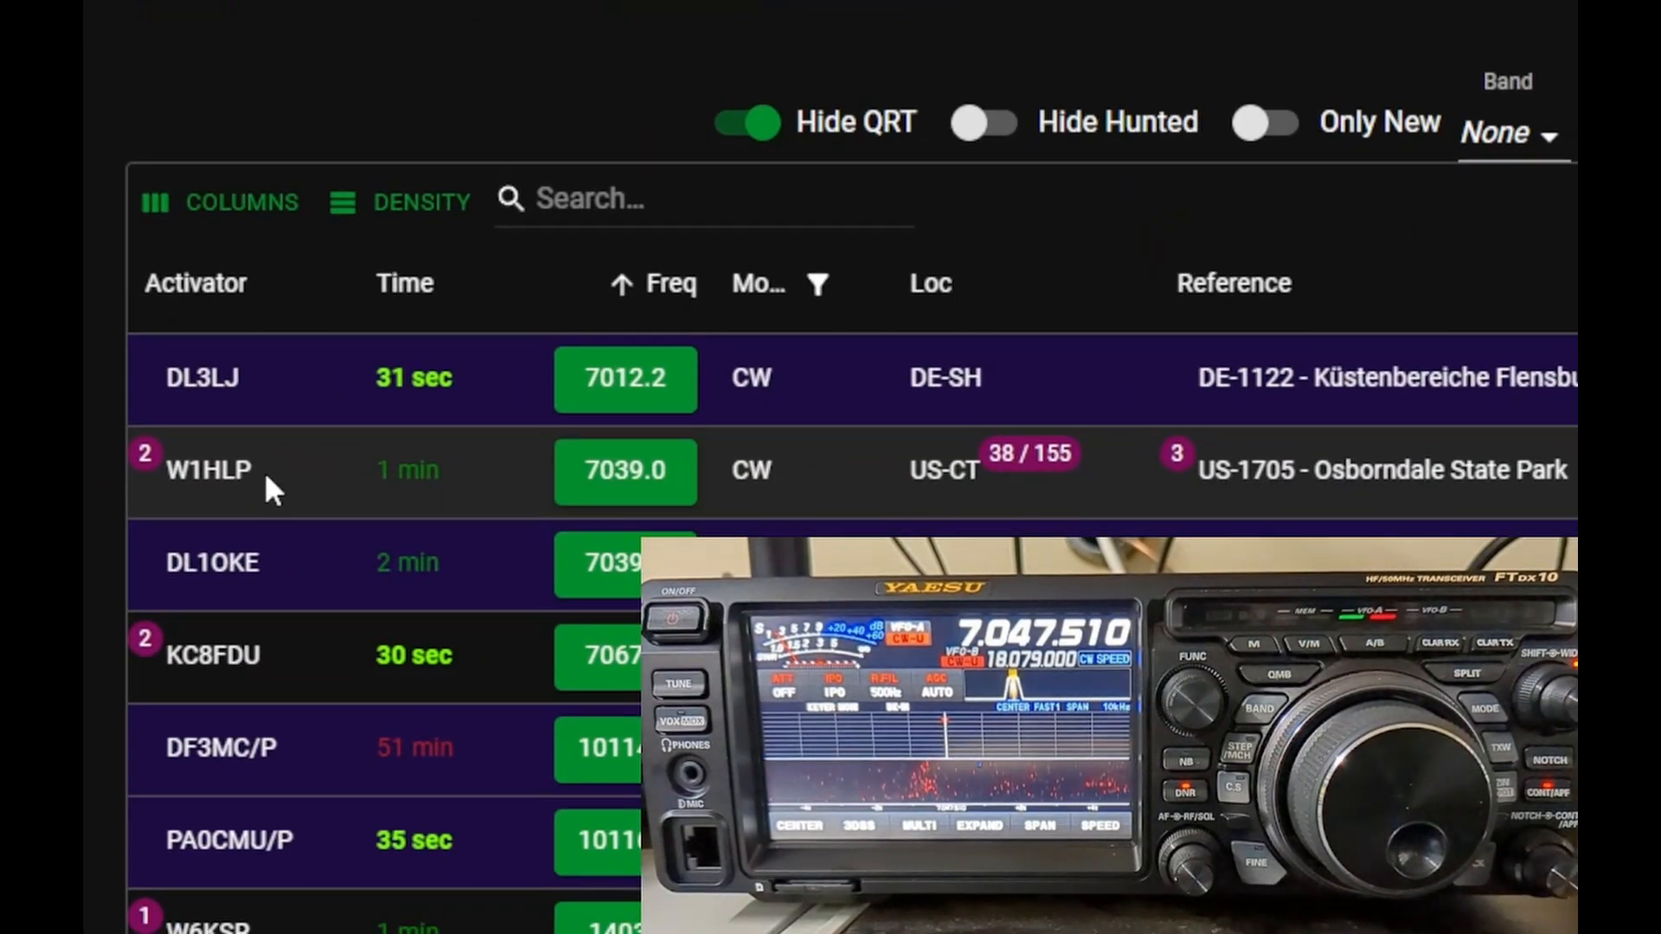
Tune the radio from the spot list to the 7039.0 CW spot in US-CT and to the 7067.0 CW spot.
{"action": "double_click", "coordinate": [173, 487]}
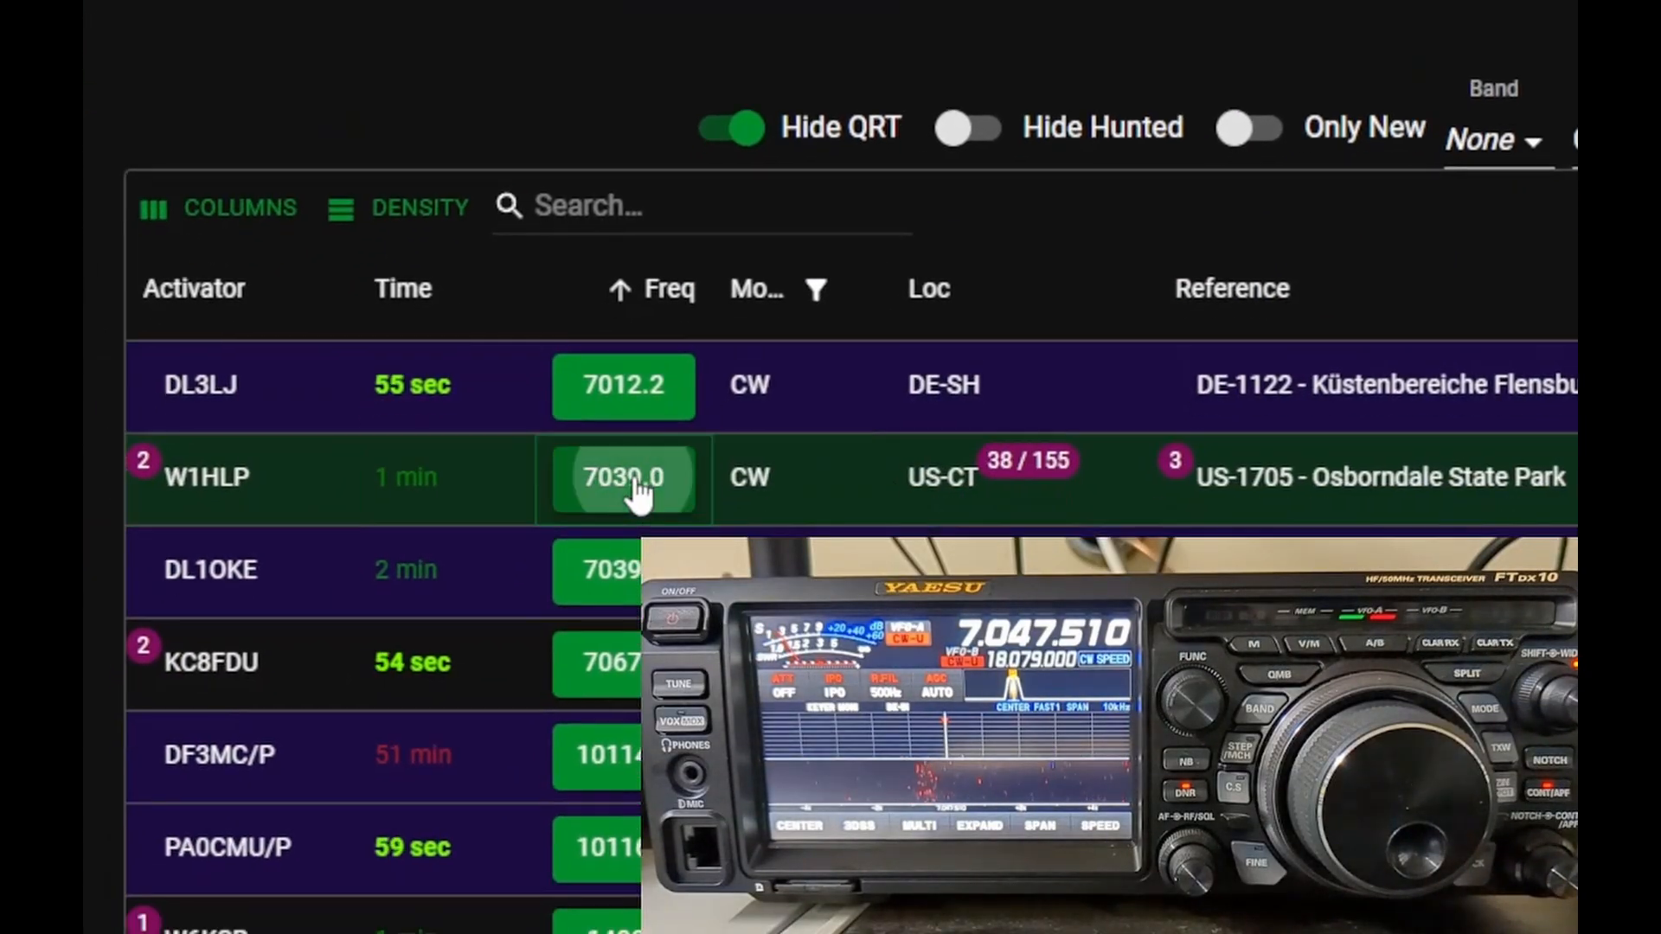
{"action": "left_click", "coordinate": [639, 486]}
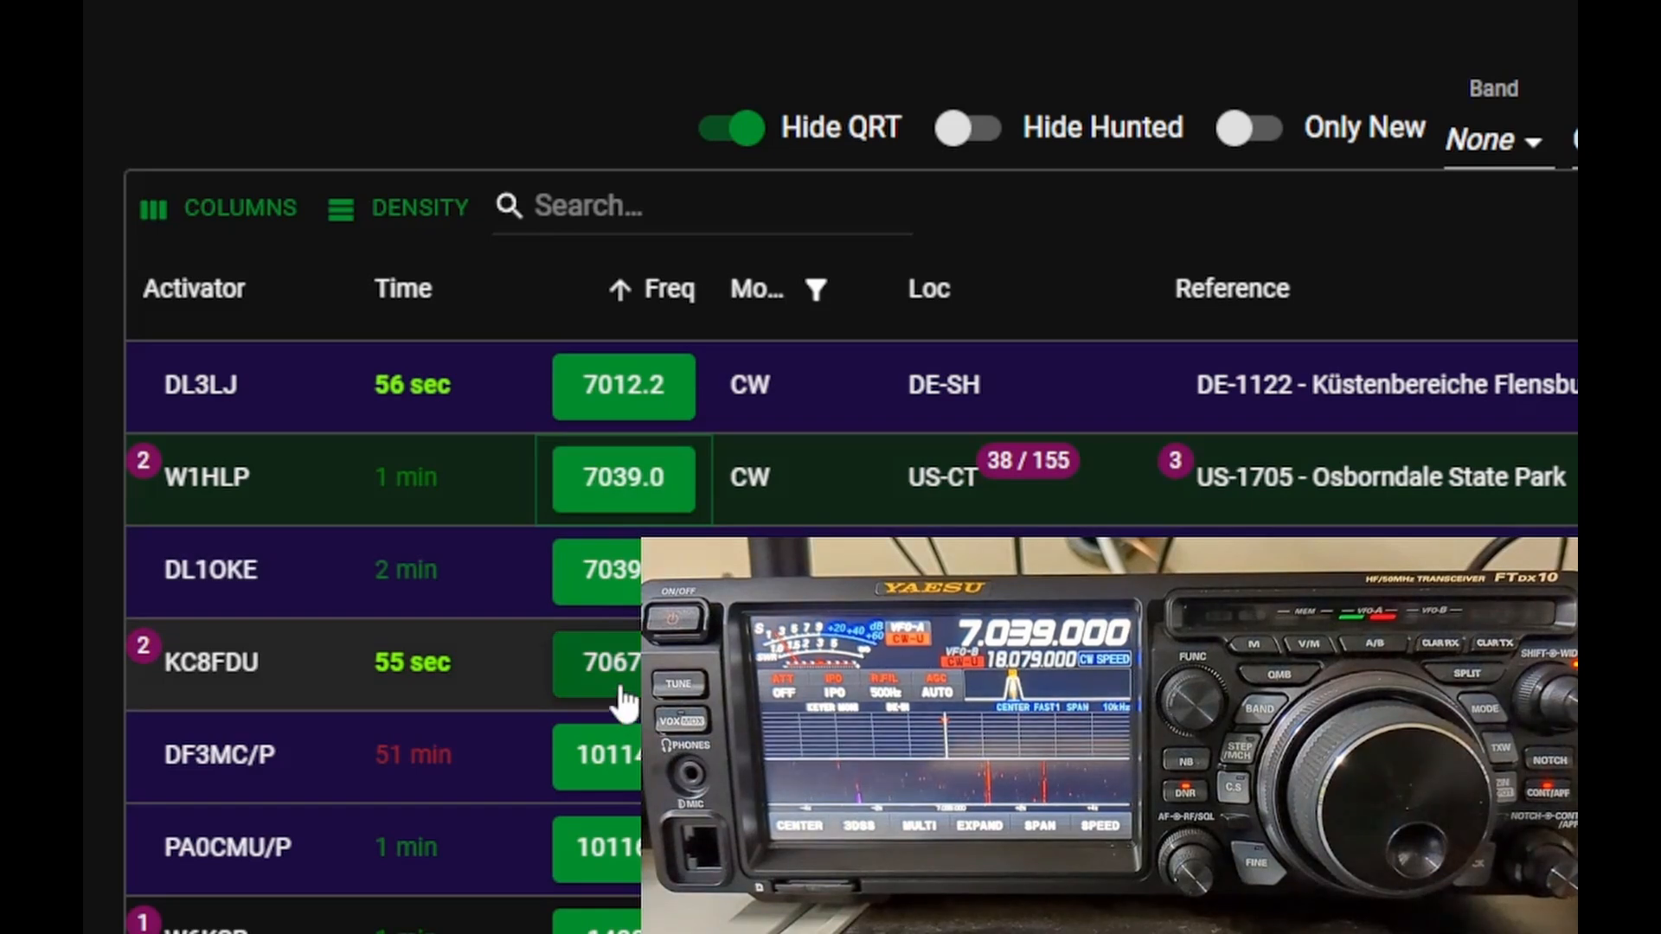
{"action": "left_click", "coordinate": [610, 663]}
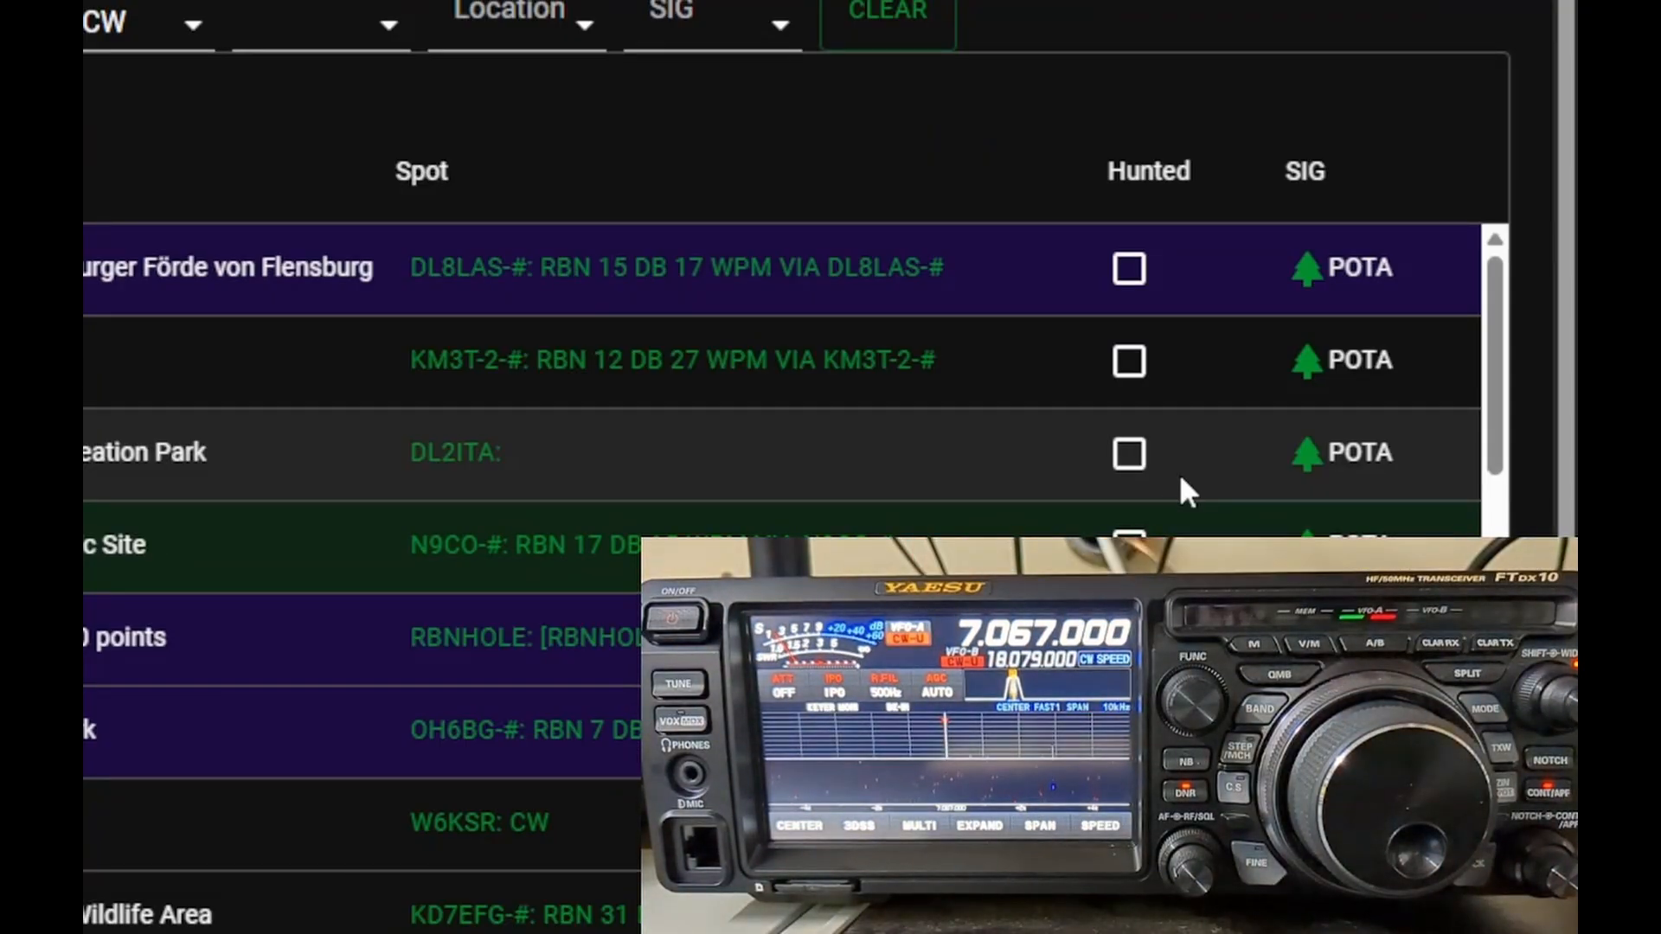
Filter the spot list to SSB mode and tune the radio to the 7275 spot.
{"action": "left_click", "coordinate": [156, 26]}
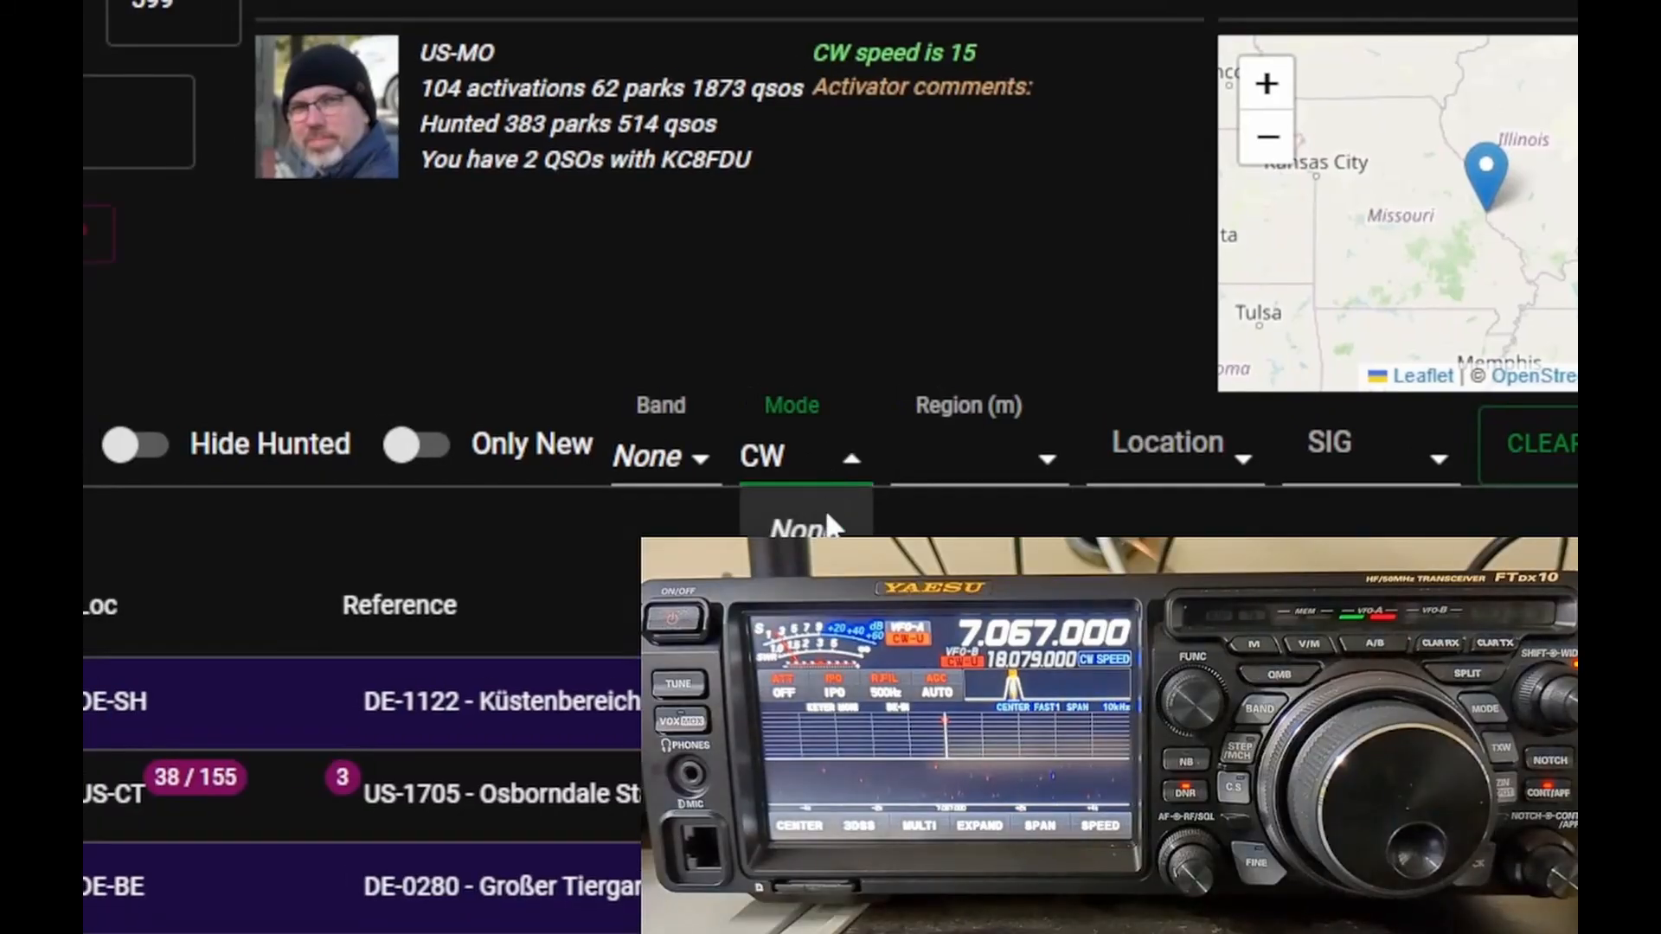
{"action": "left_click", "coordinate": [803, 657]}
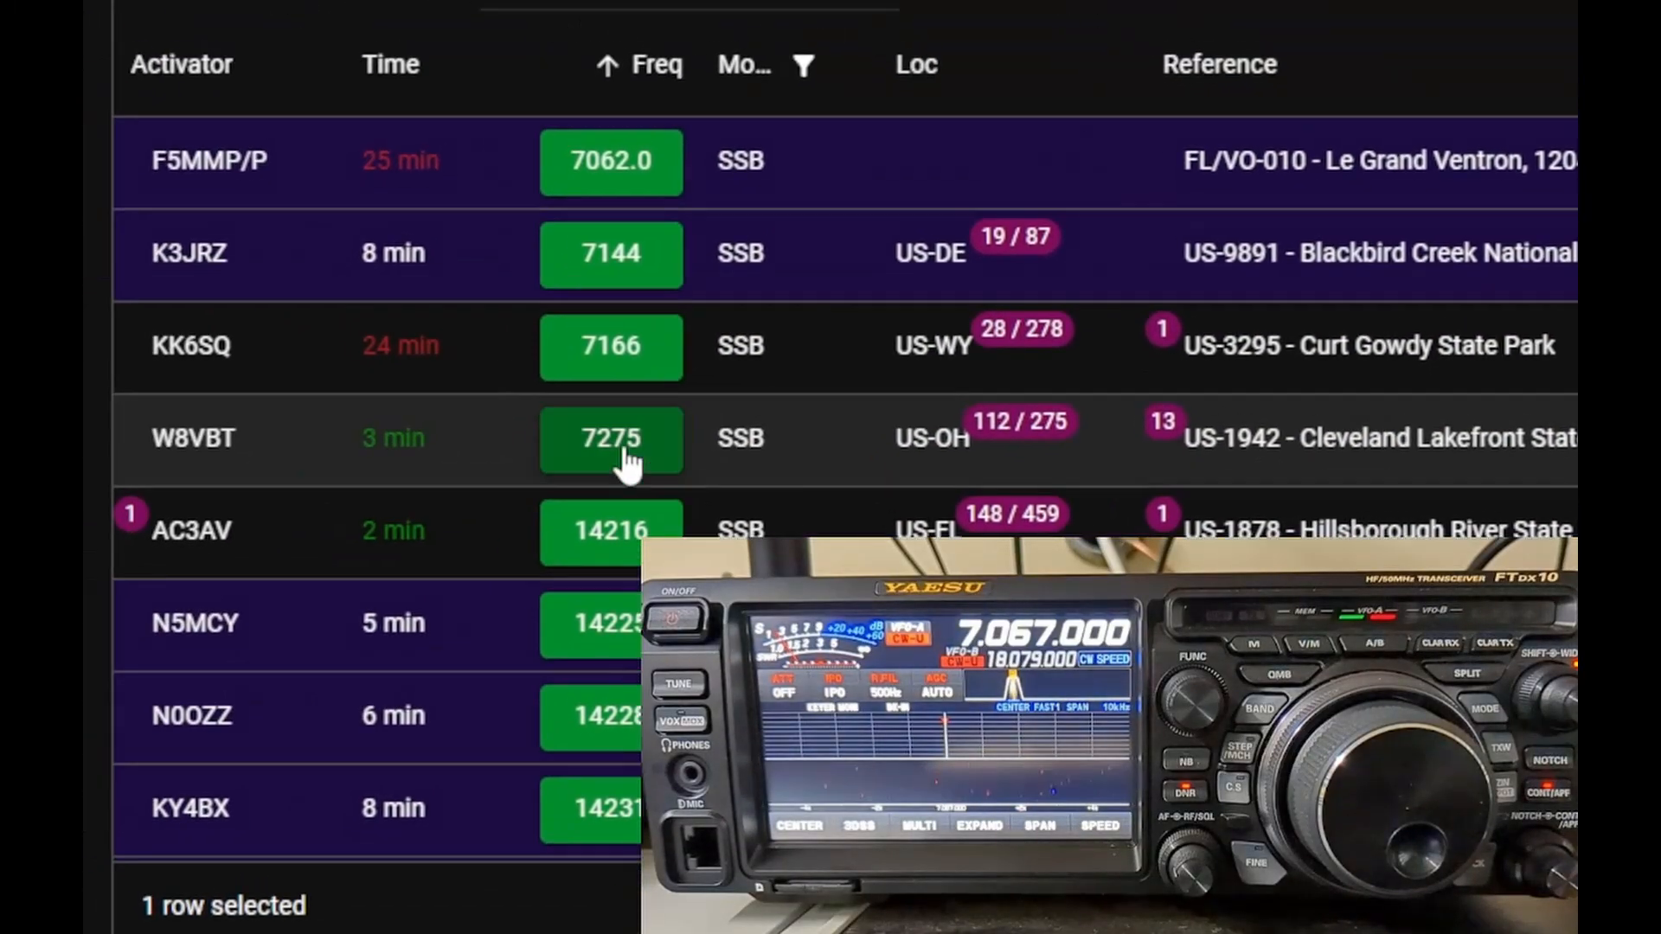
{"action": "left_click", "coordinate": [635, 470]}
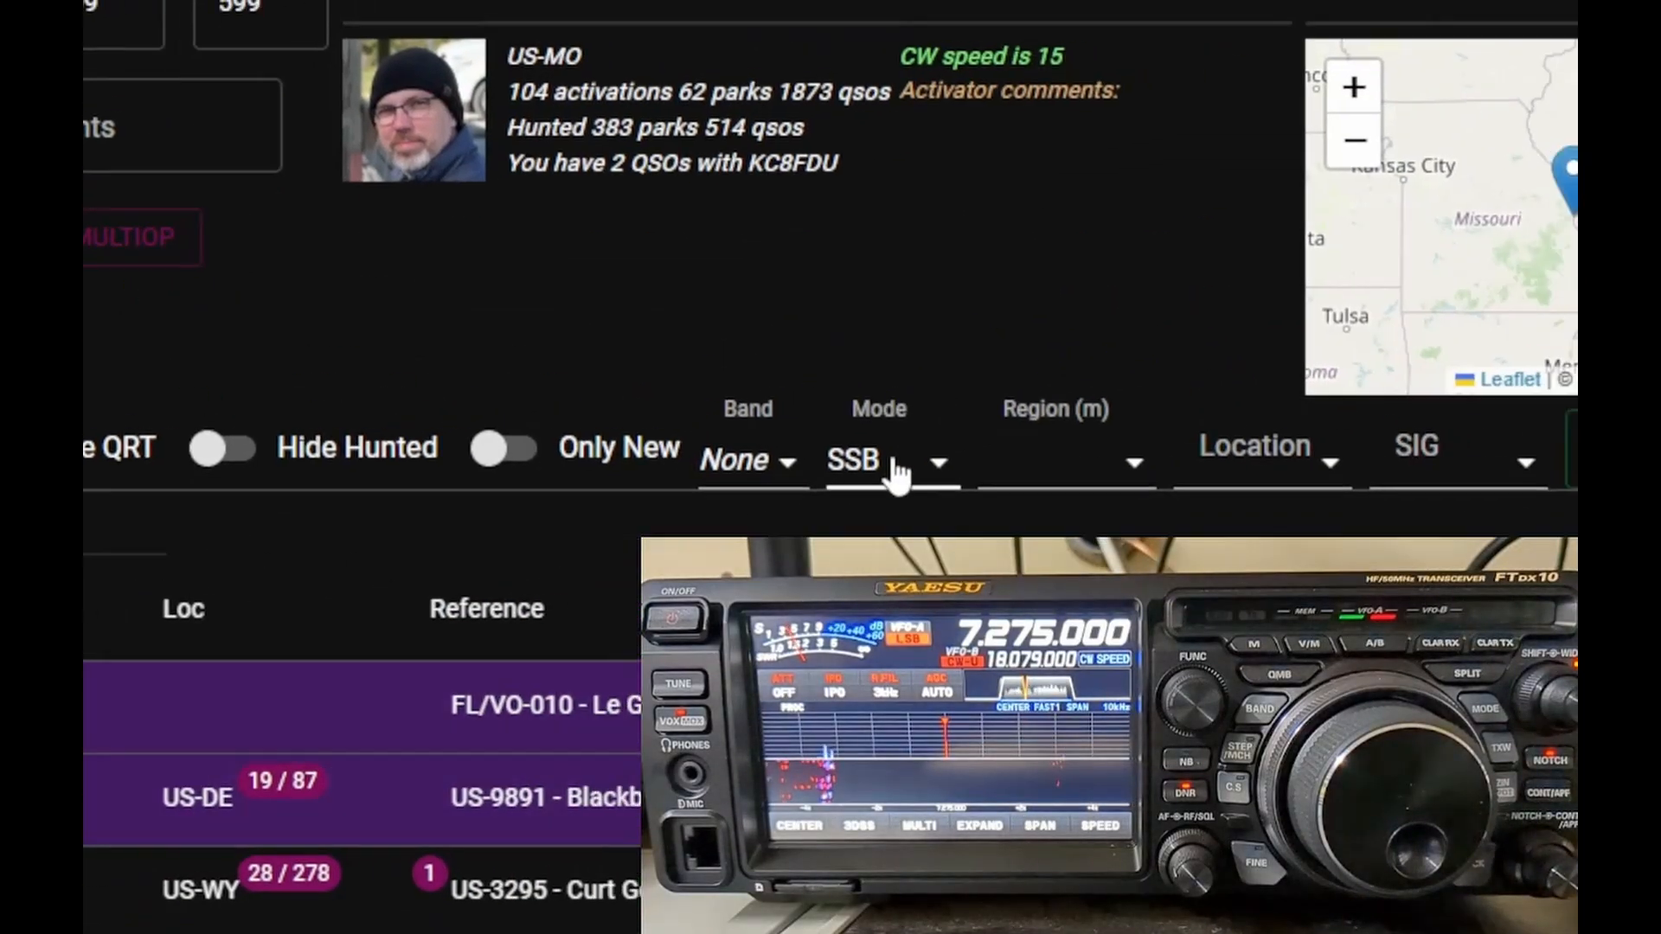
Filter the spot list back to CW mode and tune the radio to the 14032.0 and 14033.0 spots.
{"action": "left_click", "coordinate": [892, 469]}
{"action": "left_click", "coordinate": [822, 611]}
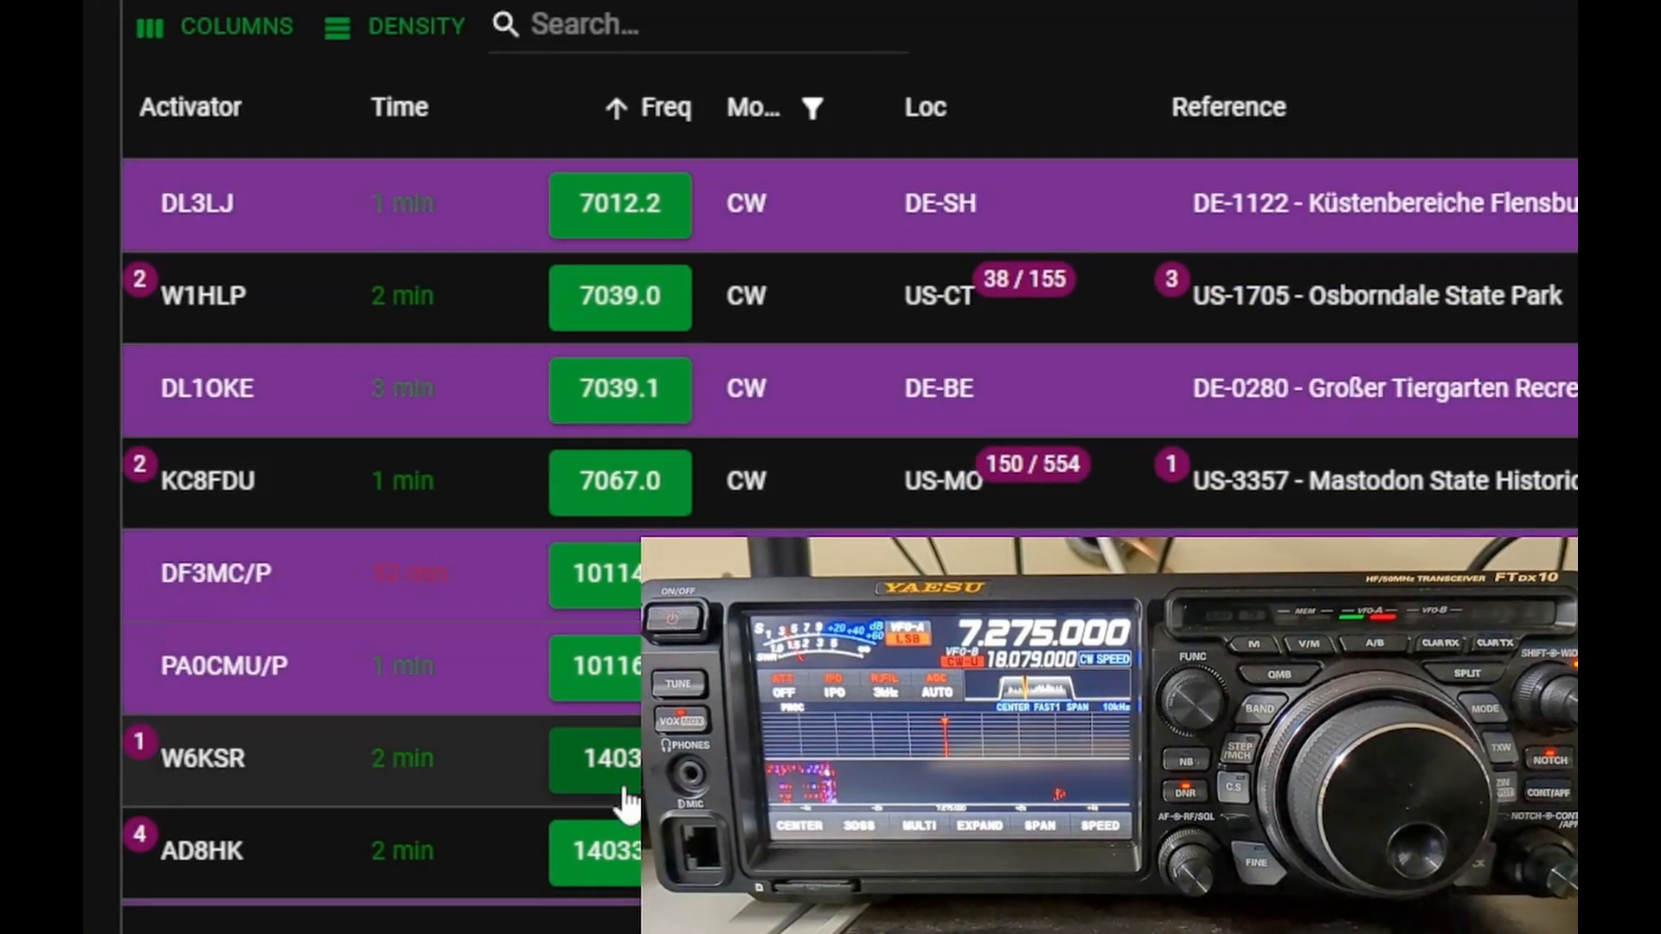
{"action": "left_click", "coordinate": [623, 769]}
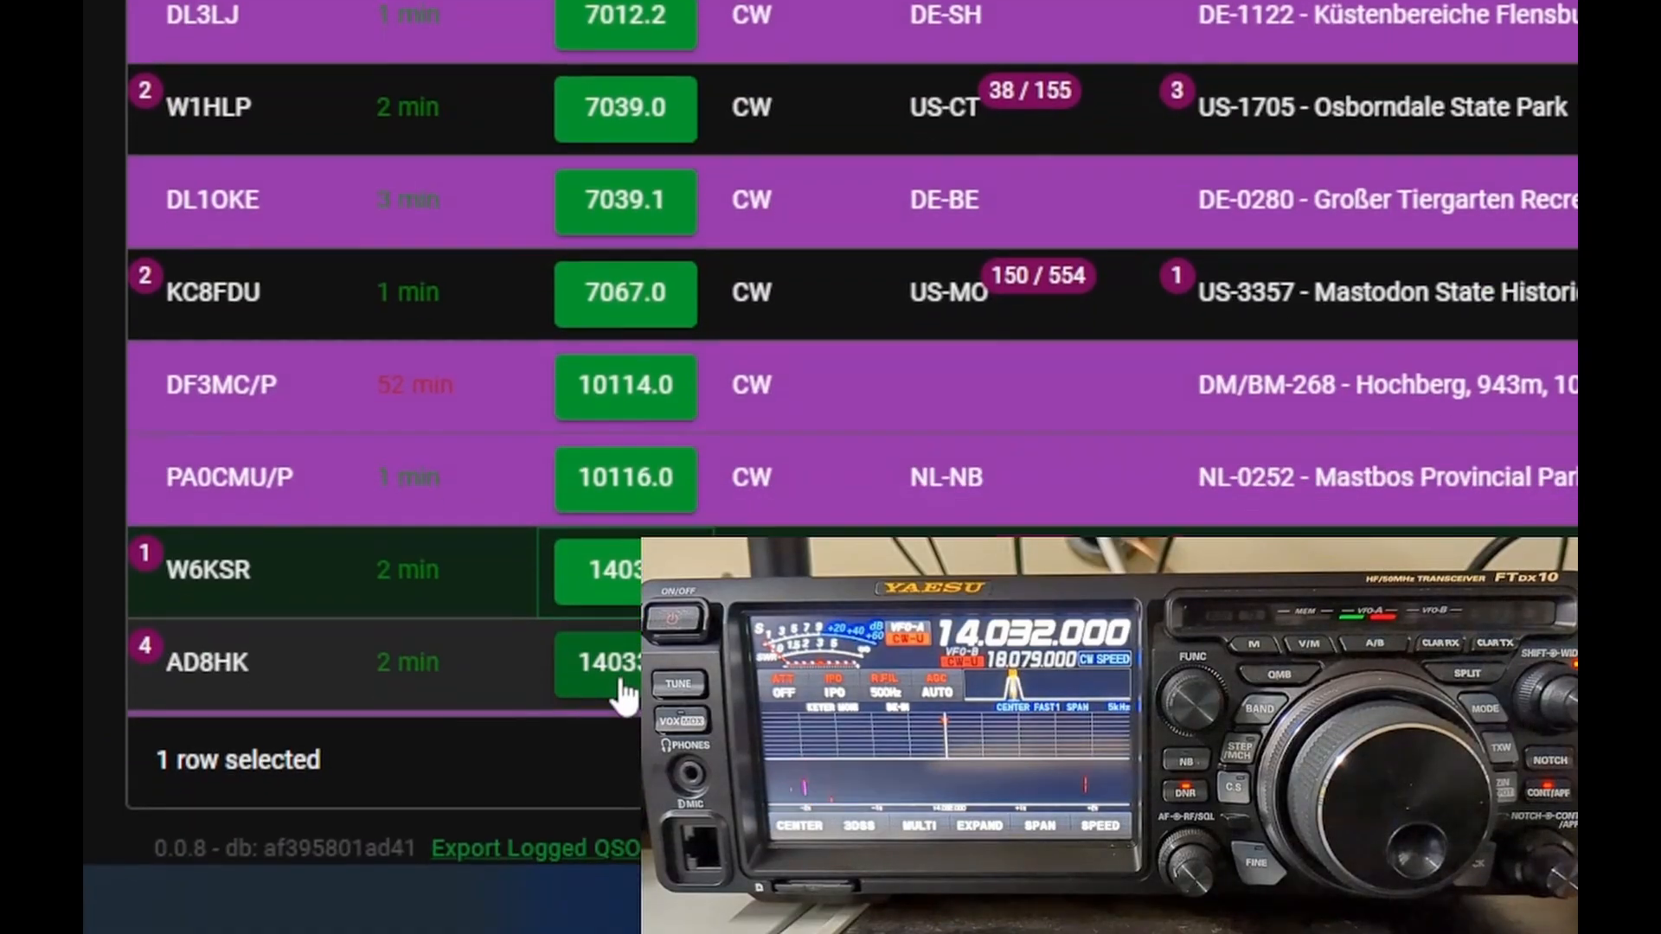
{"action": "left_click", "coordinate": [621, 859]}
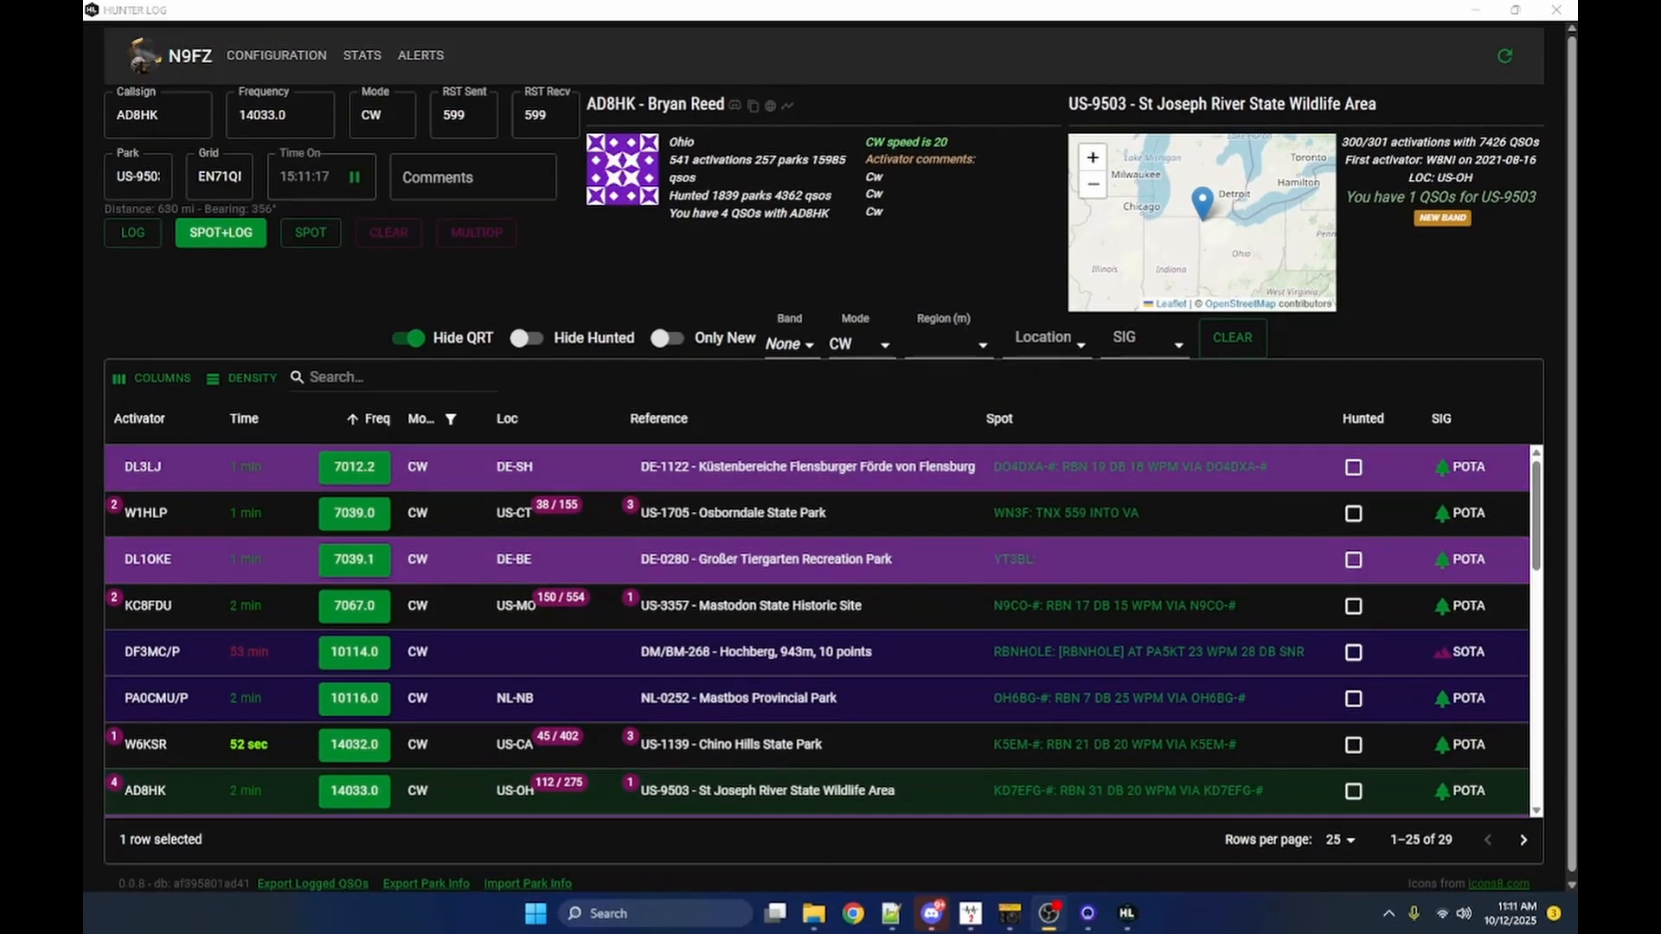
Switch to Log4OM and open the Connections page under Software integration in the program configuration.
{"action": "left_click", "coordinate": [1087, 52]}
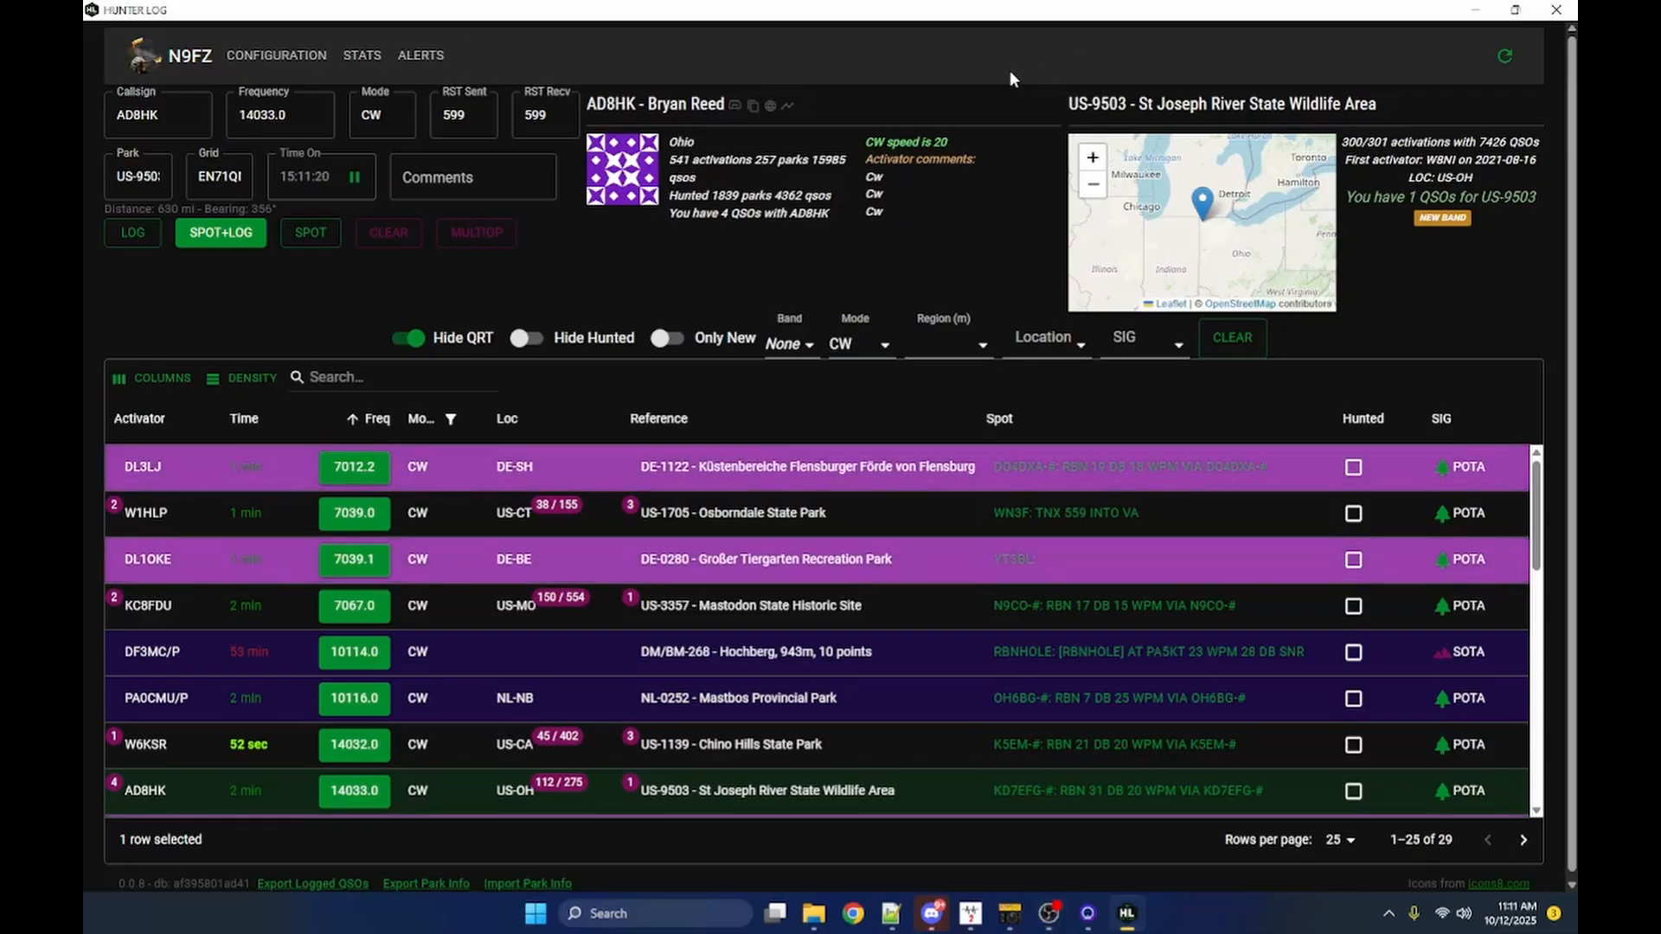
{"action": "left_click", "coordinate": [970, 913]}
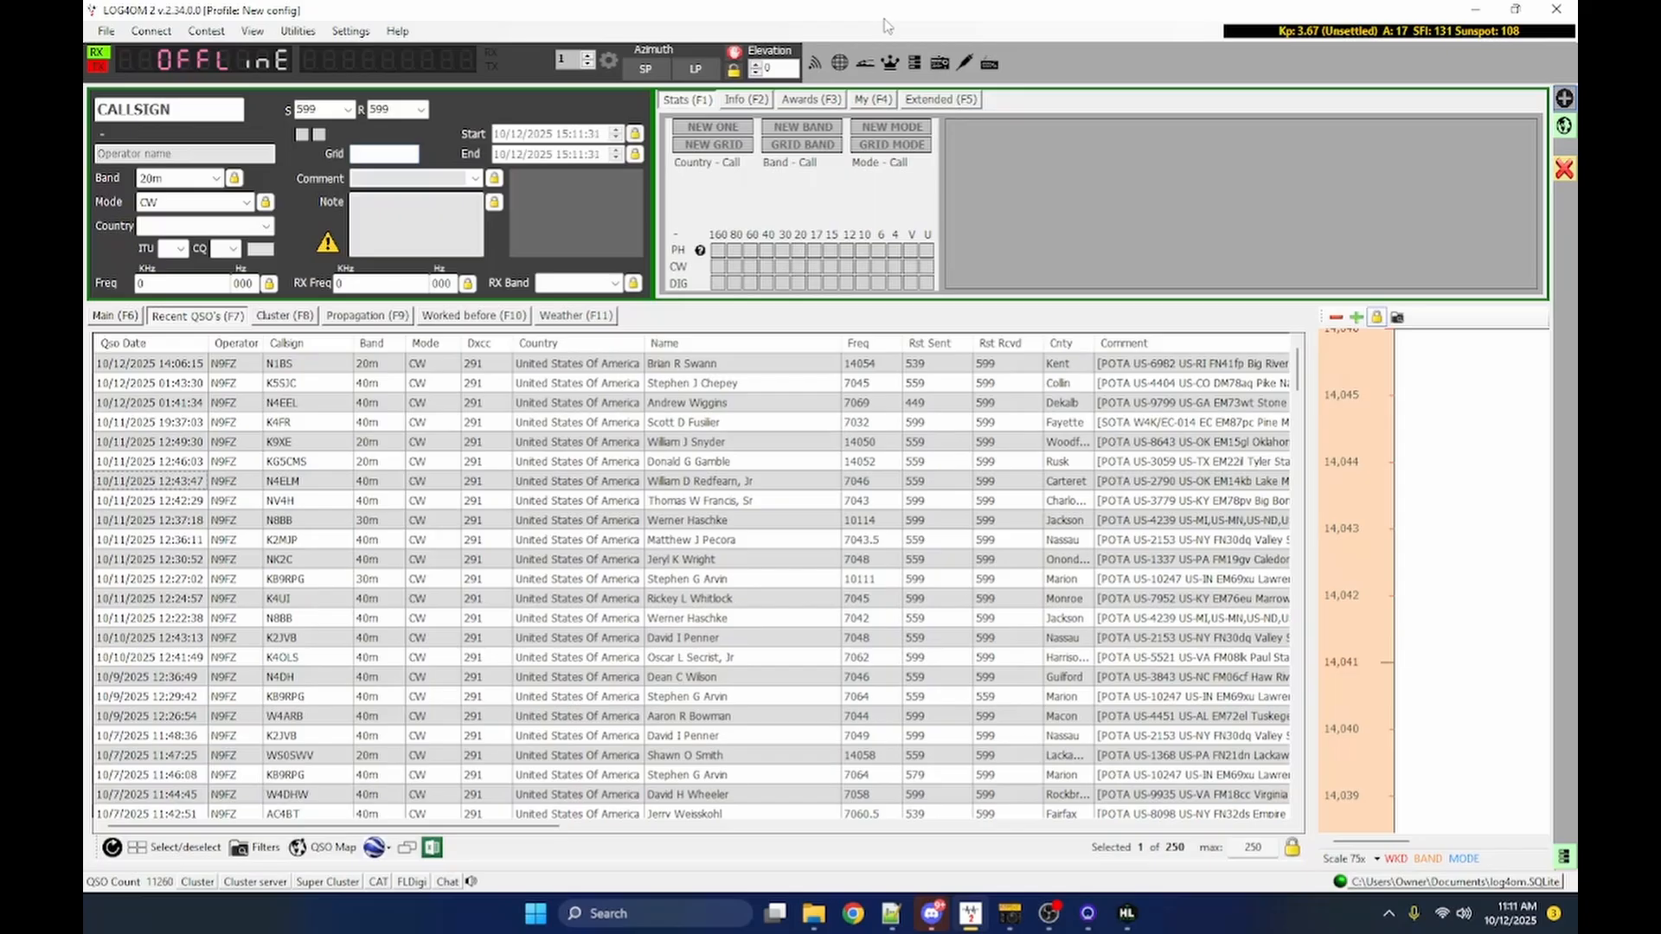
{"action": "left_click", "coordinate": [353, 33]}
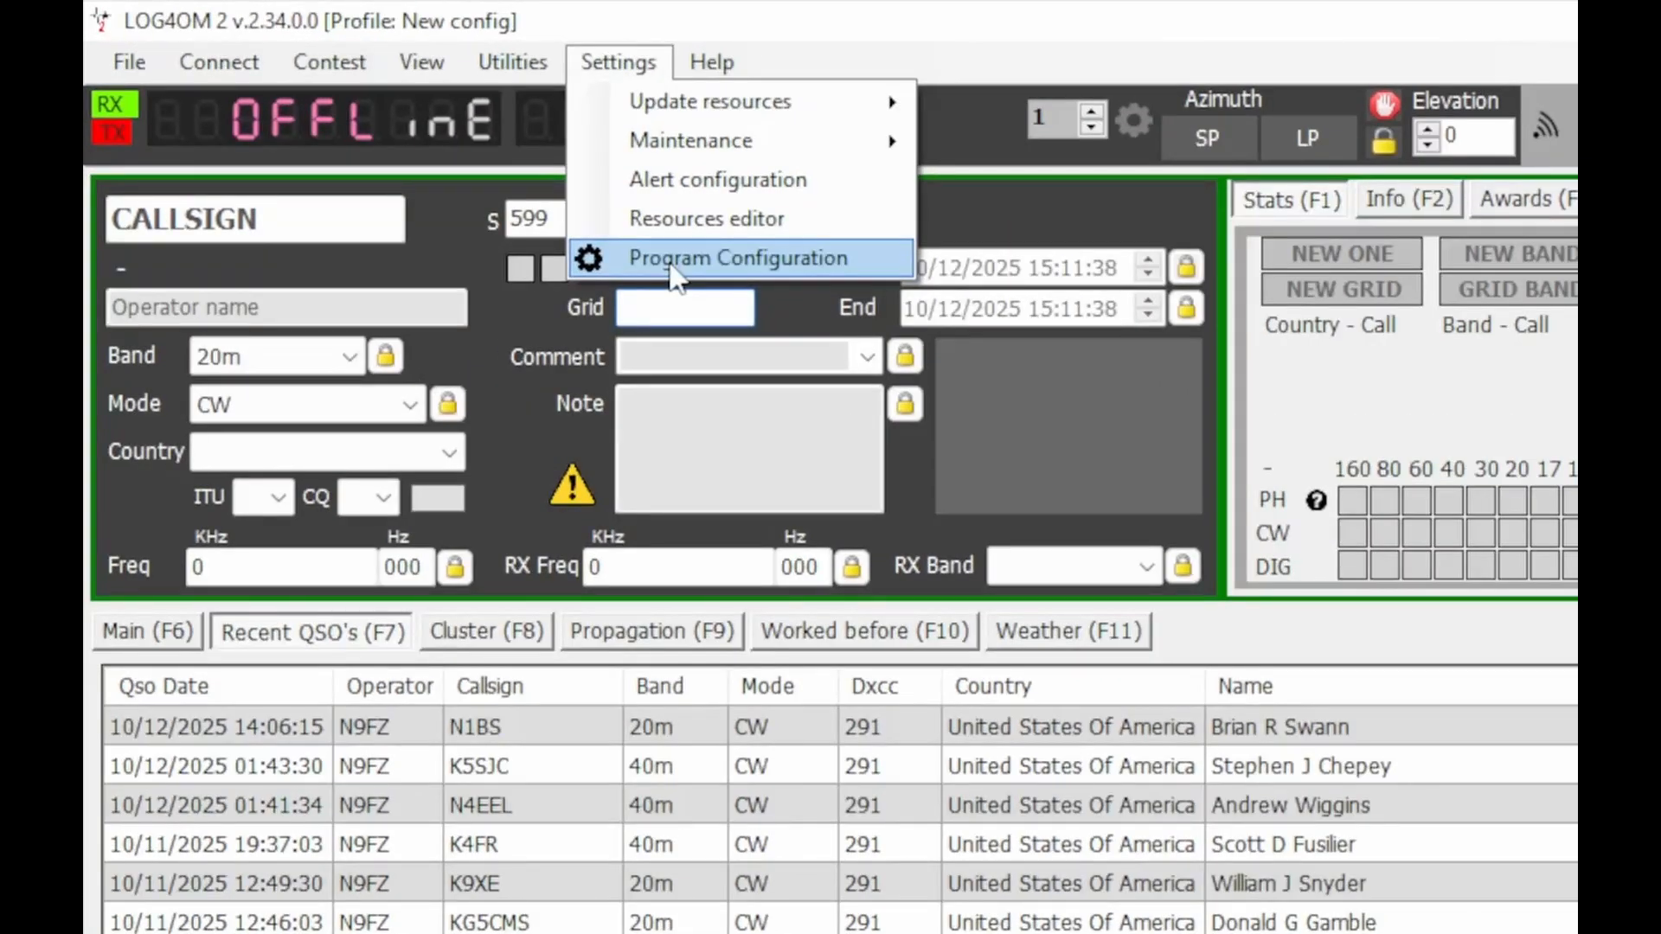
{"action": "left_click", "coordinate": [678, 277]}
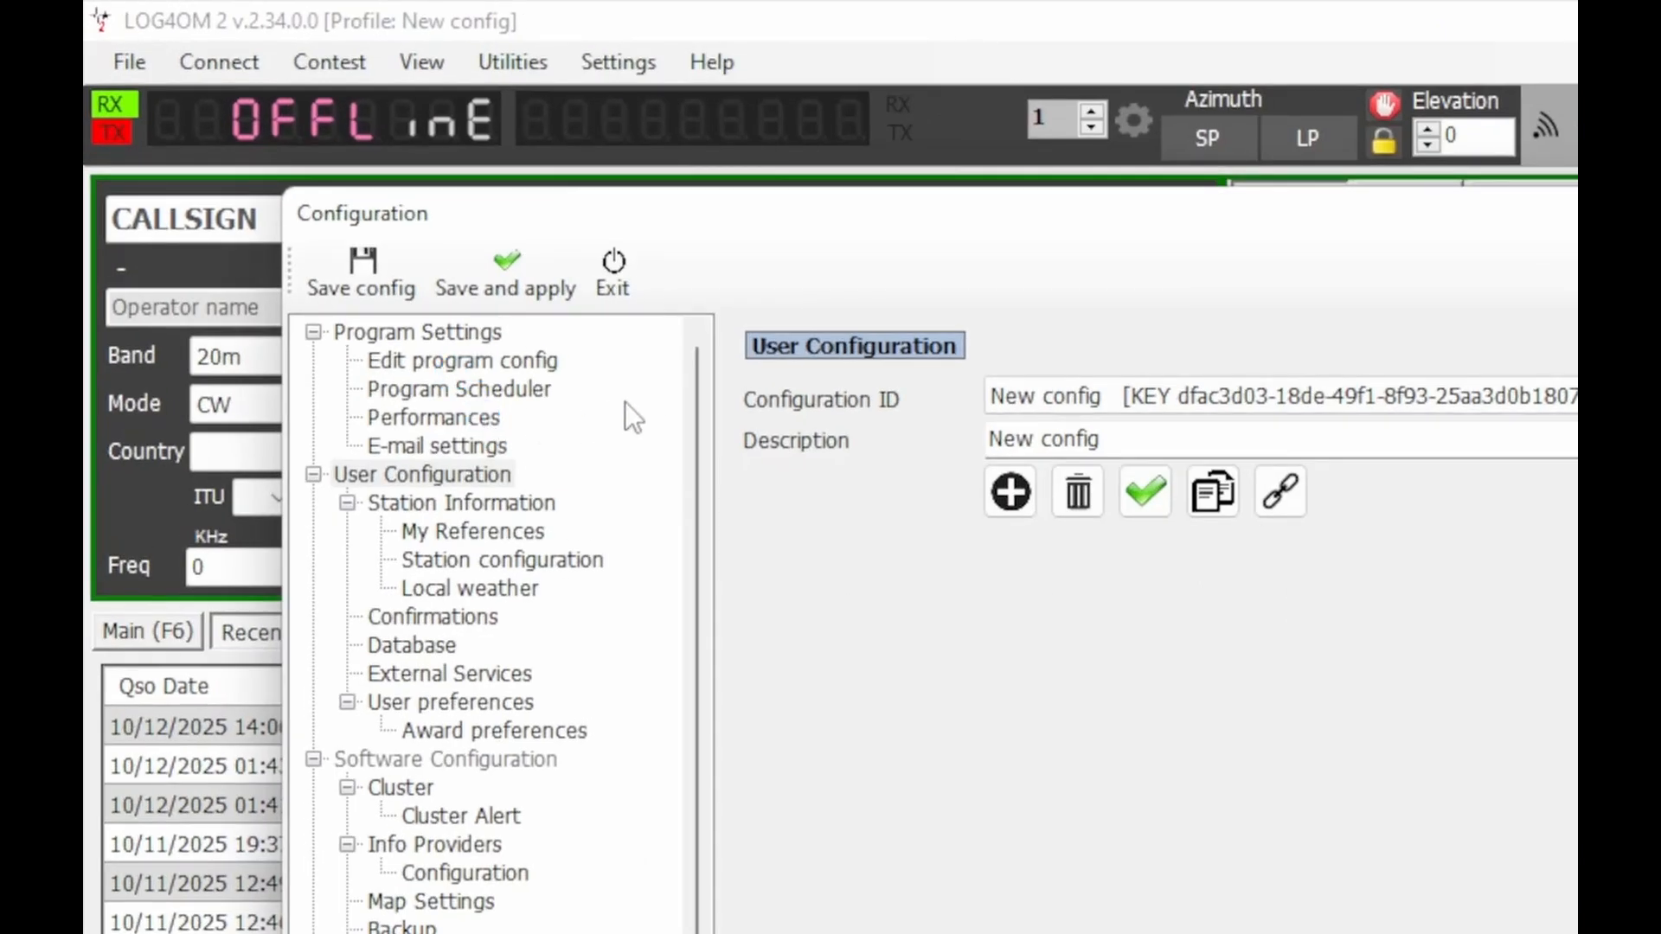
{"action": "left_click_drag", "start_coordinate": [698, 393], "coordinate": [695, 605]}
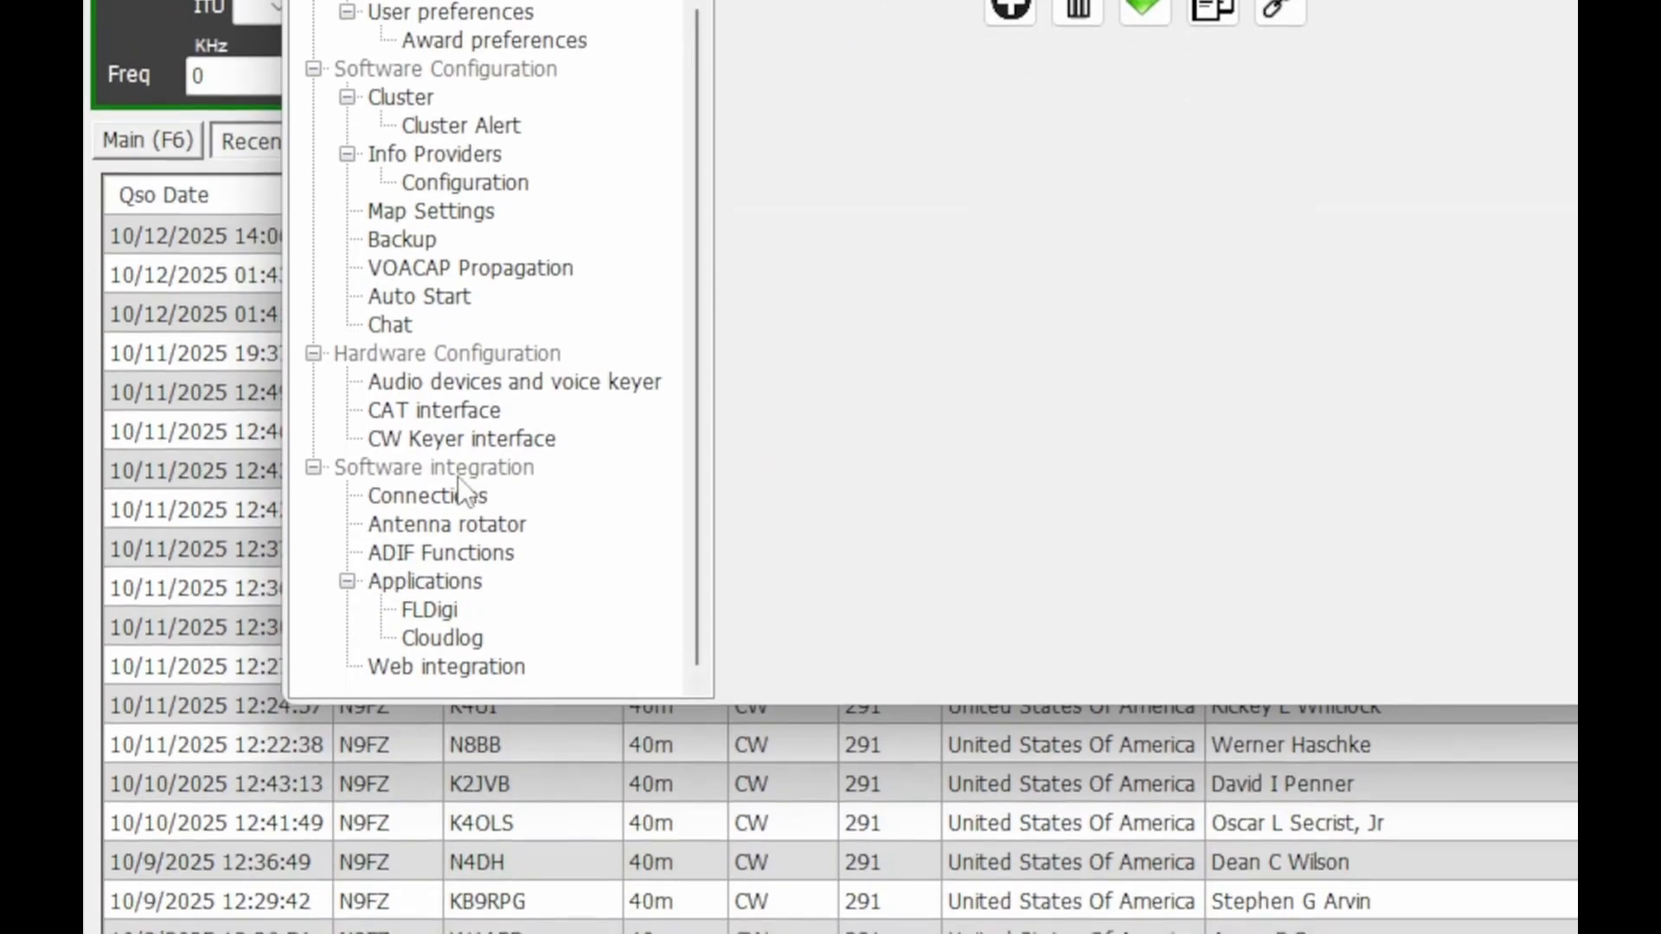
{"action": "left_click", "coordinate": [454, 504]}
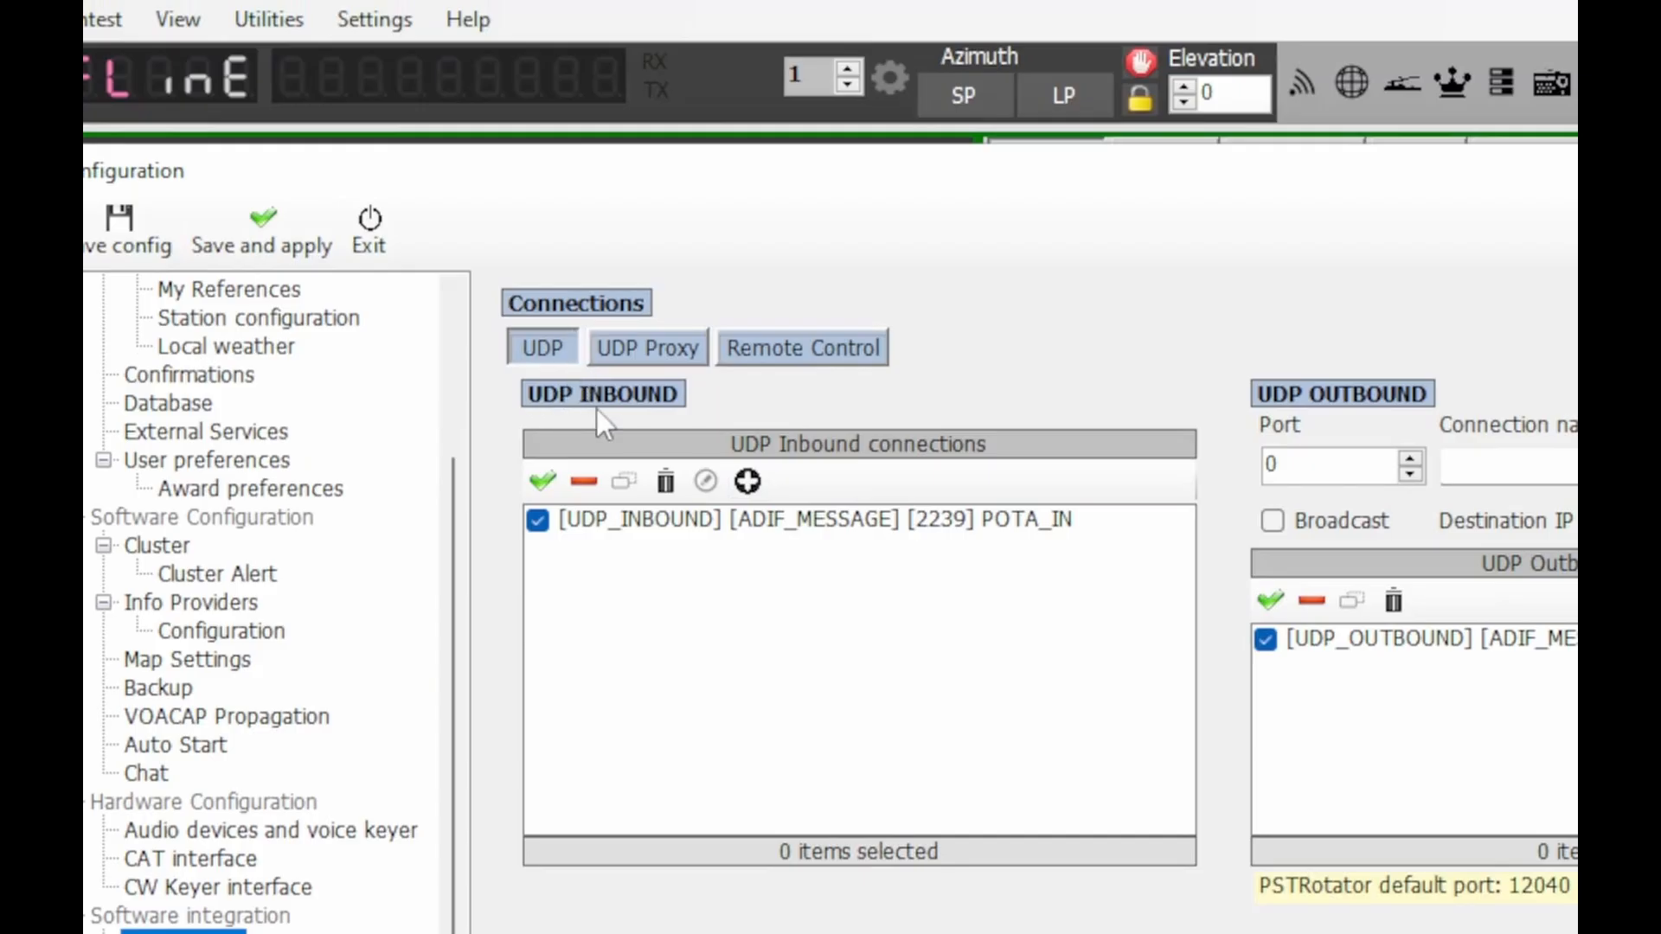
Add and save a UDP inbound connection named POTA_TEST2 with service type ADIF_MESSAGE on port 2240.
{"action": "left_click", "coordinate": [747, 481]}
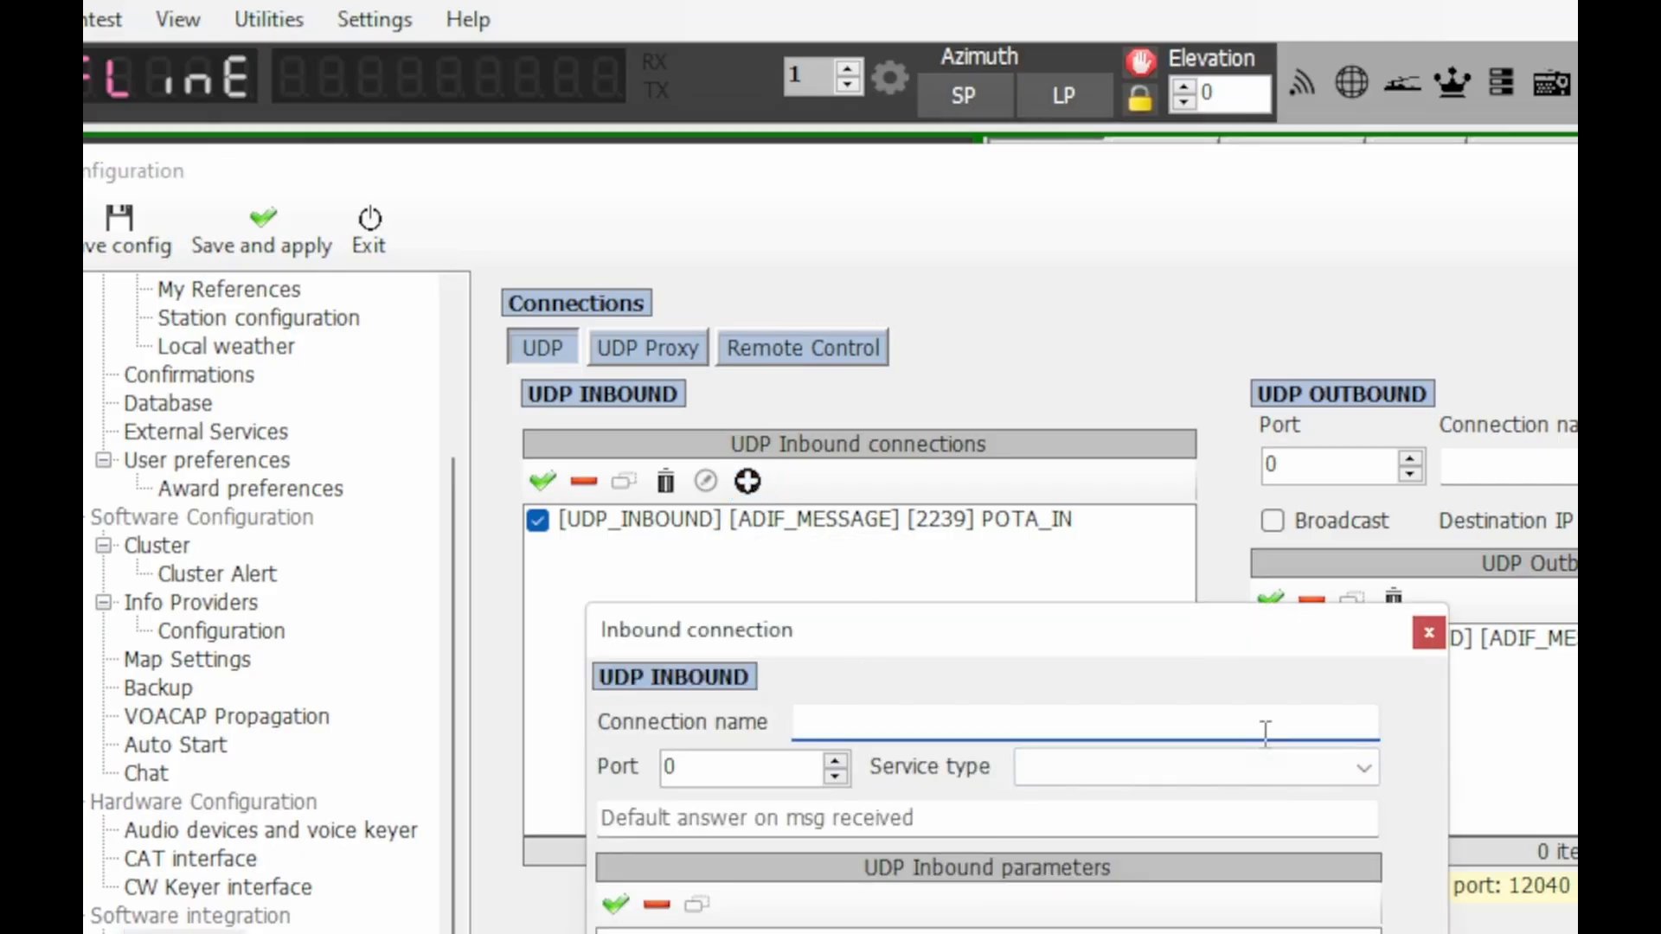
{"action": "type", "text": "POTA_TEST2"}
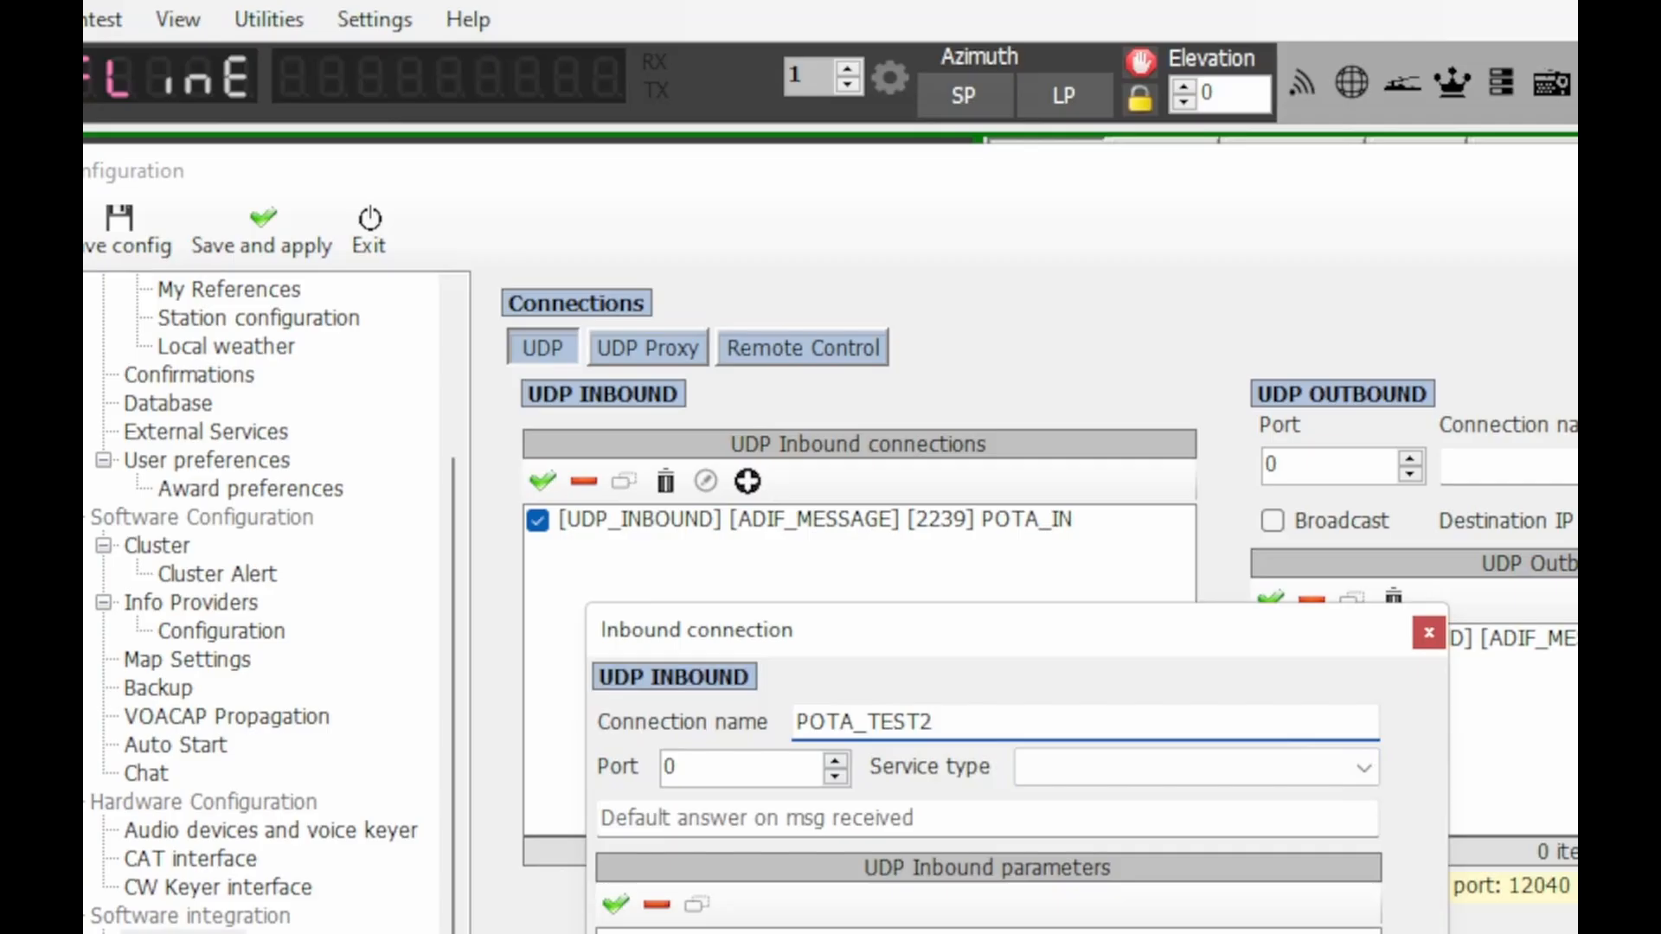
{"action": "left_click", "coordinate": [1353, 779]}
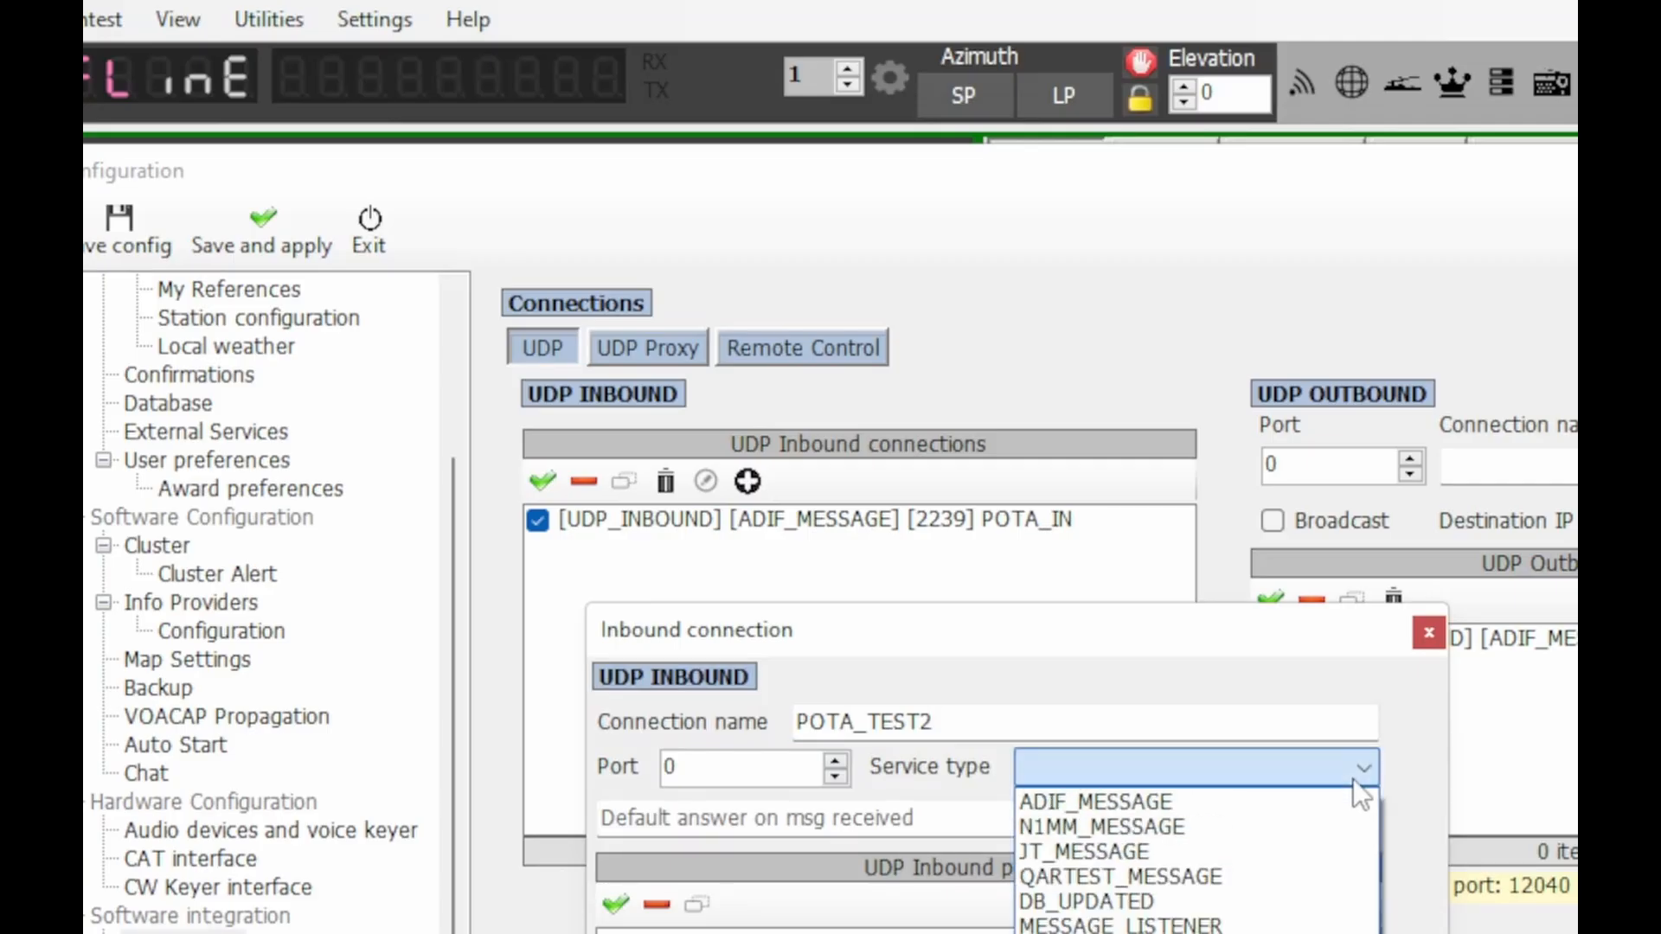
{"action": "left_click", "coordinate": [1290, 806]}
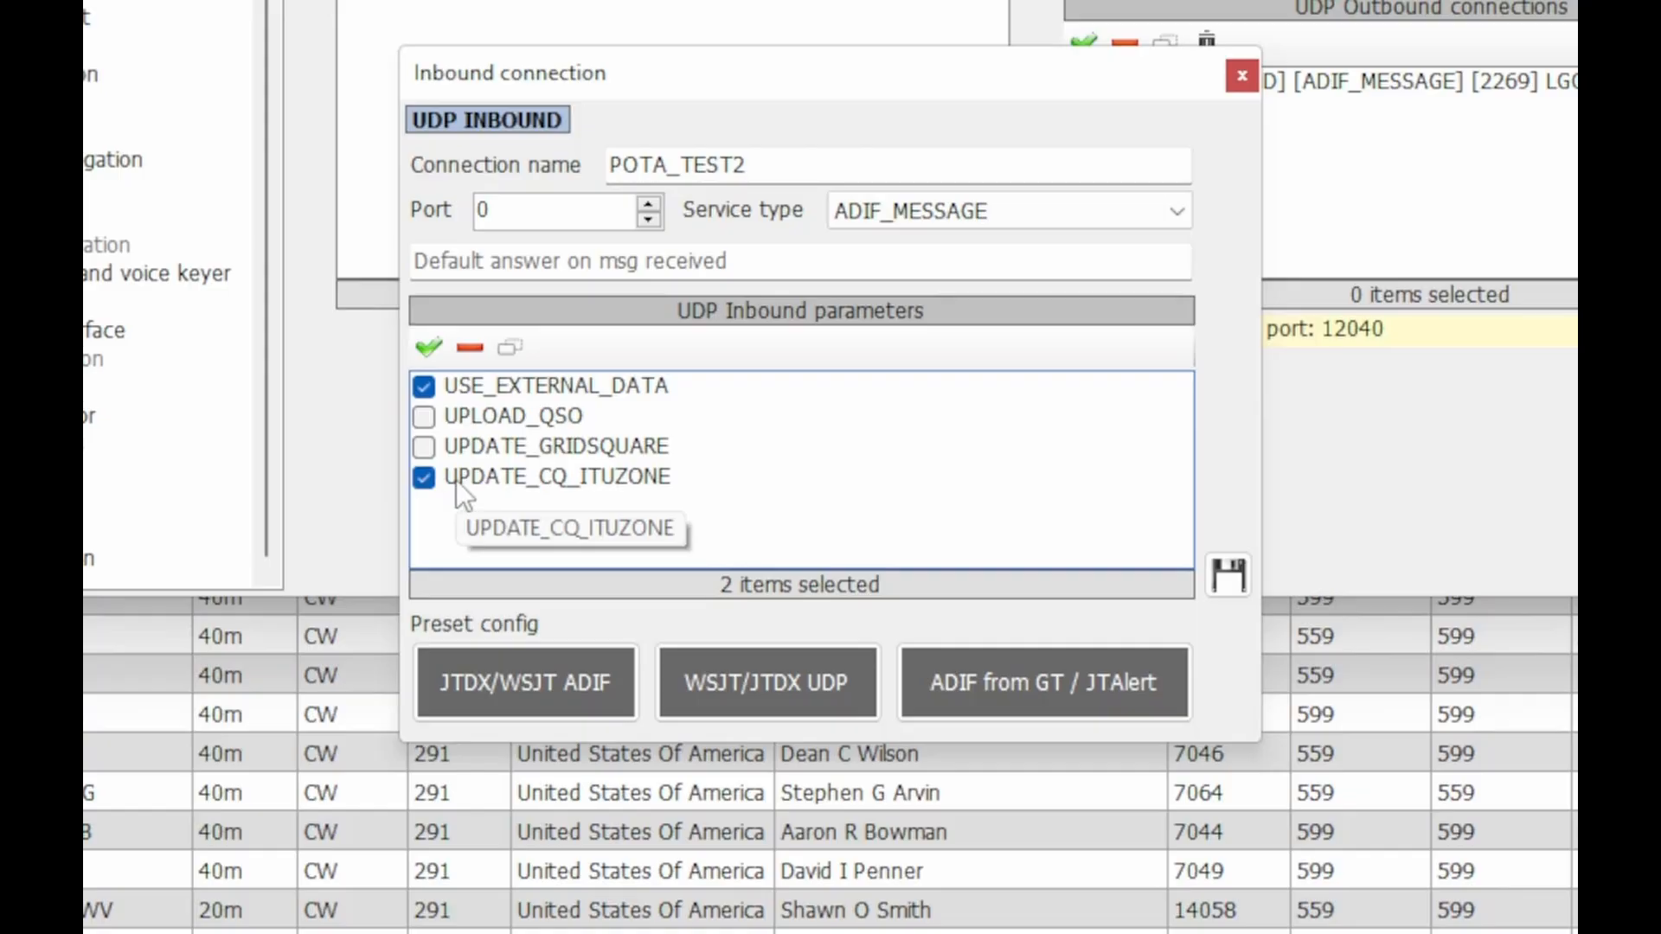
{"action": "double_click", "coordinate": [520, 211]}
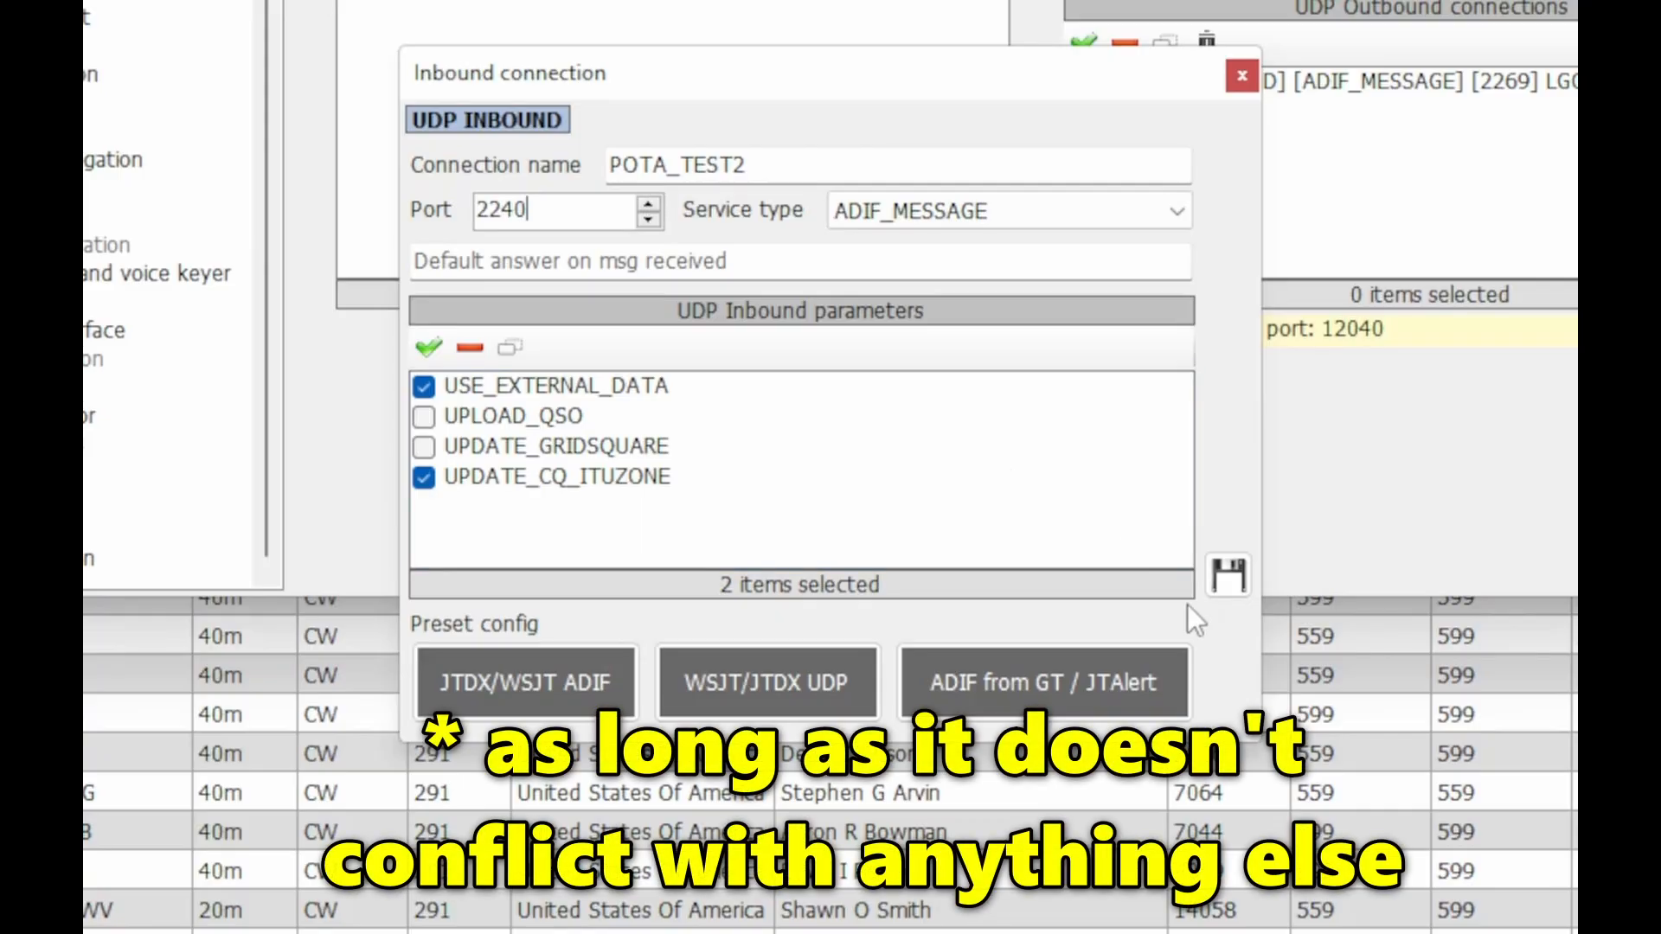
{"action": "left_click", "coordinate": [1223, 589]}
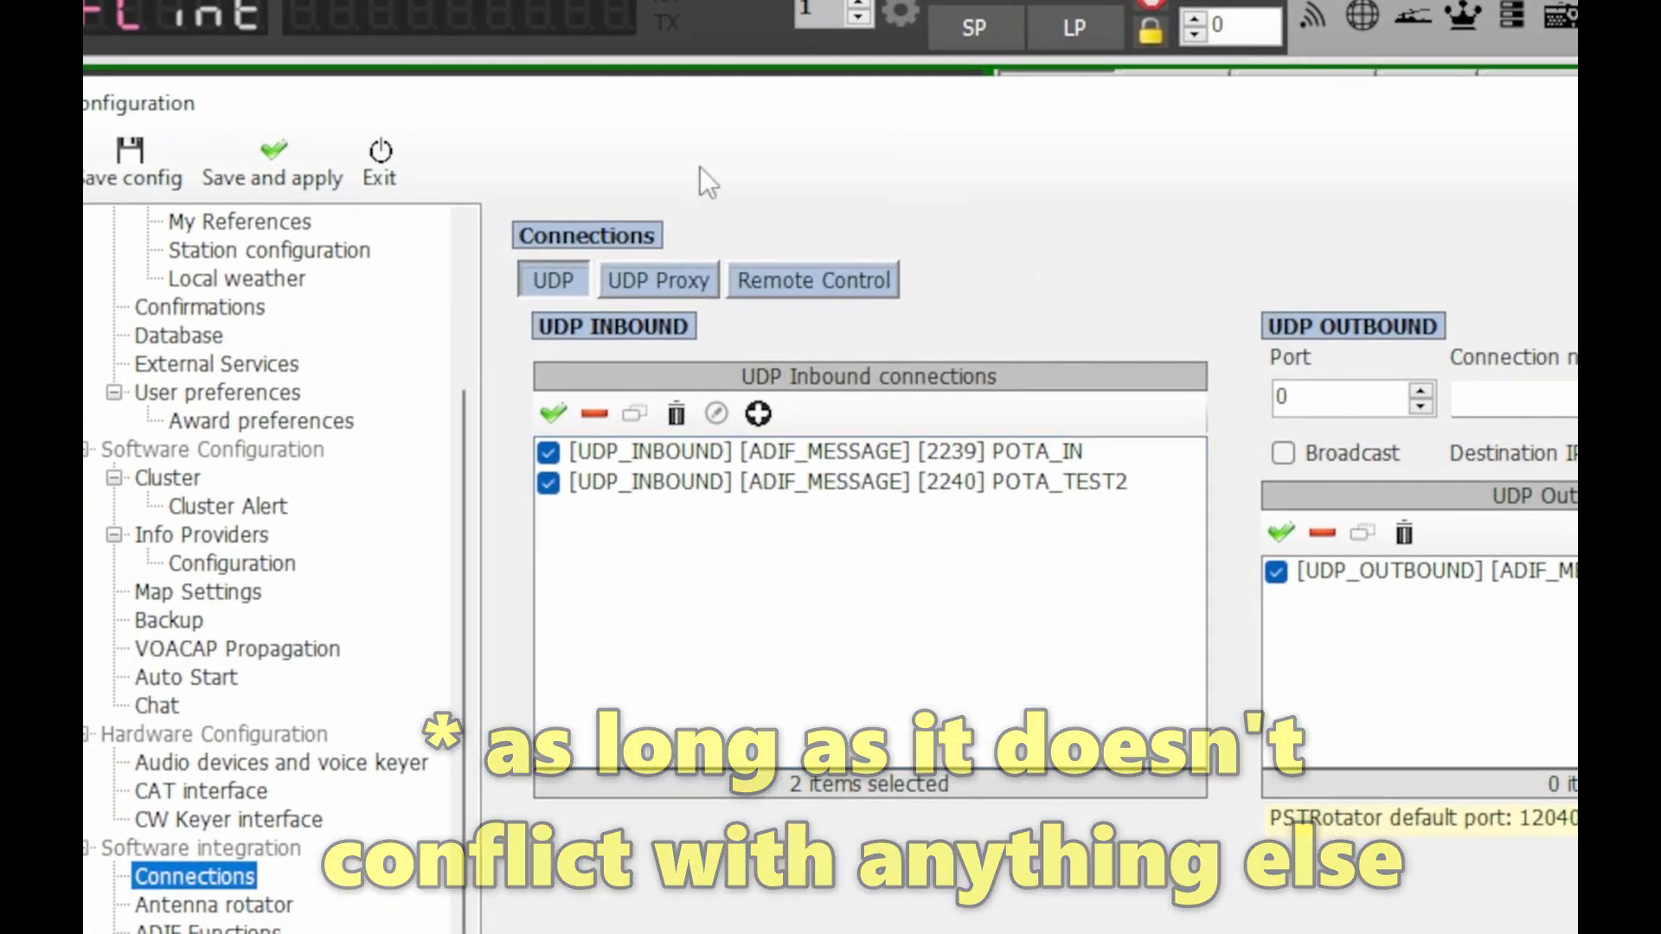
Try to save and apply the configuration, and fill in the required LOTW Station ID as HOME2.
{"action": "left_click", "coordinate": [282, 173]}
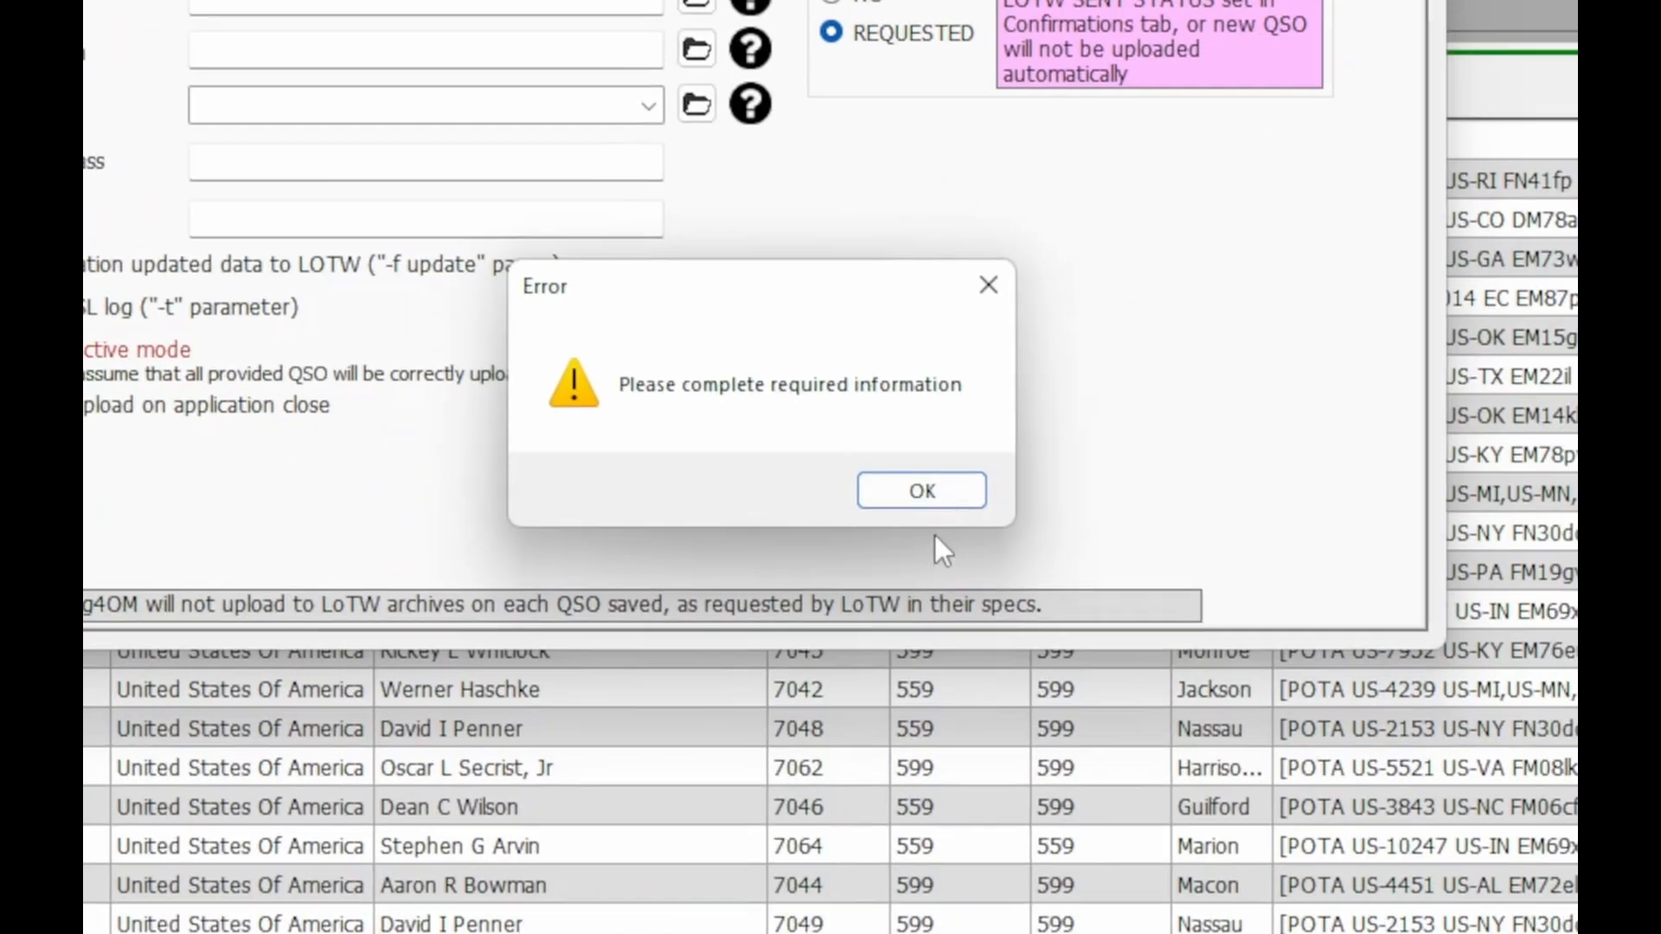
{"action": "left_click", "coordinate": [1520, 926]}
{"action": "left_click", "coordinate": [1246, 543]}
{"action": "left_click", "coordinate": [1243, 543]}
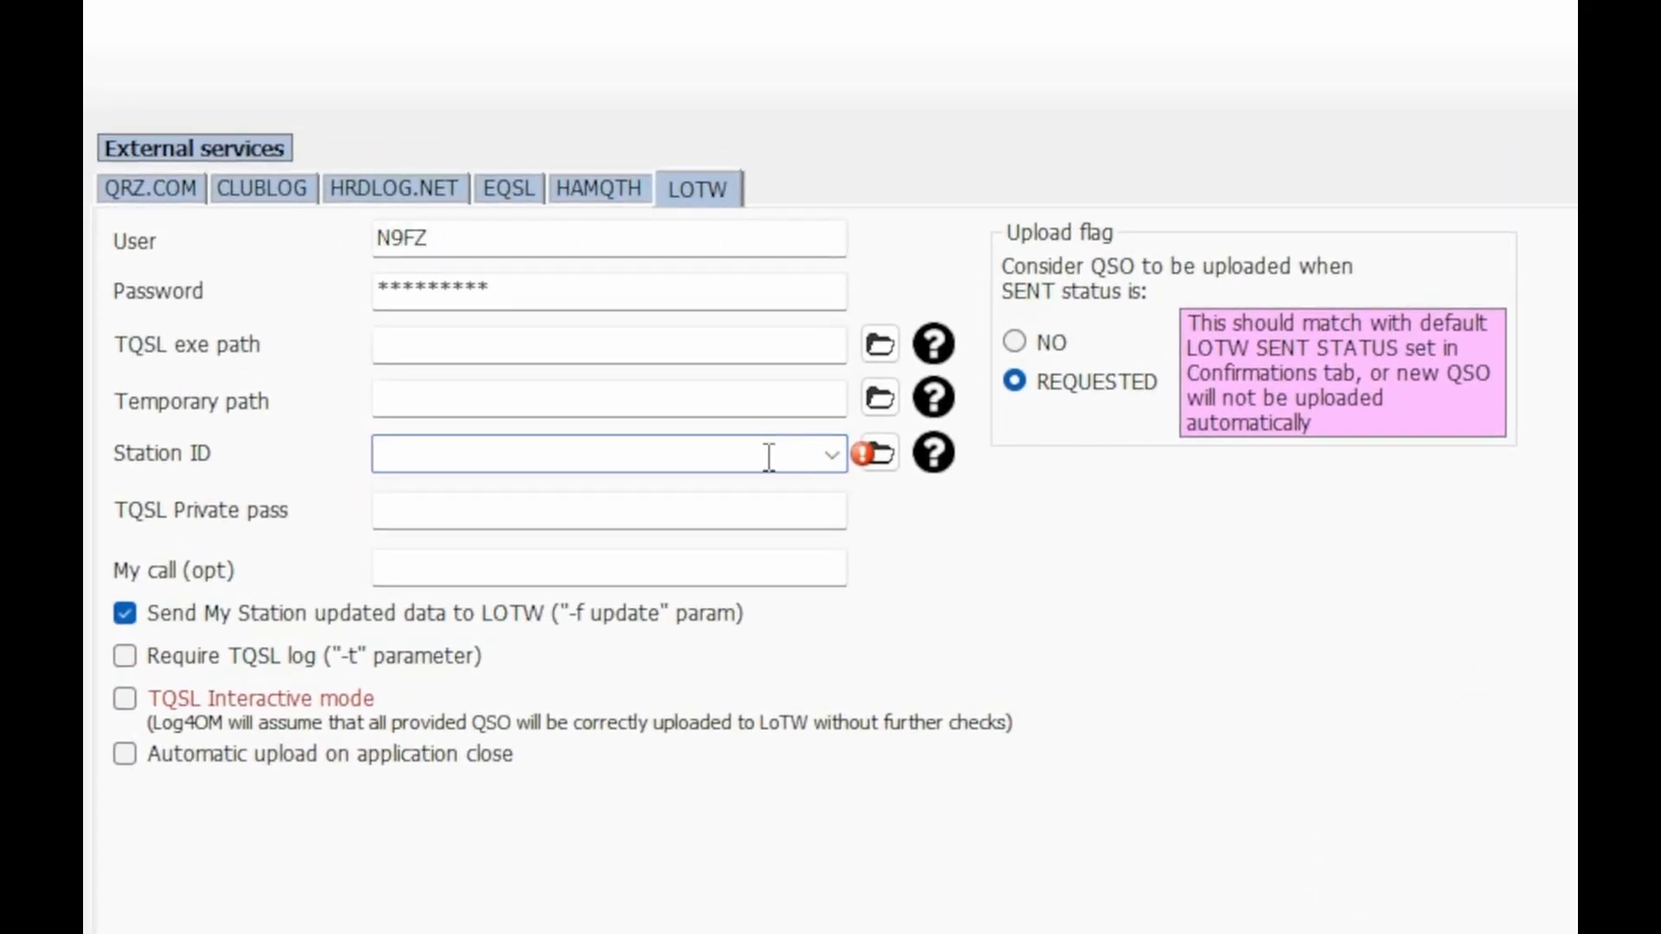
{"action": "type", "text": "HOME2"}
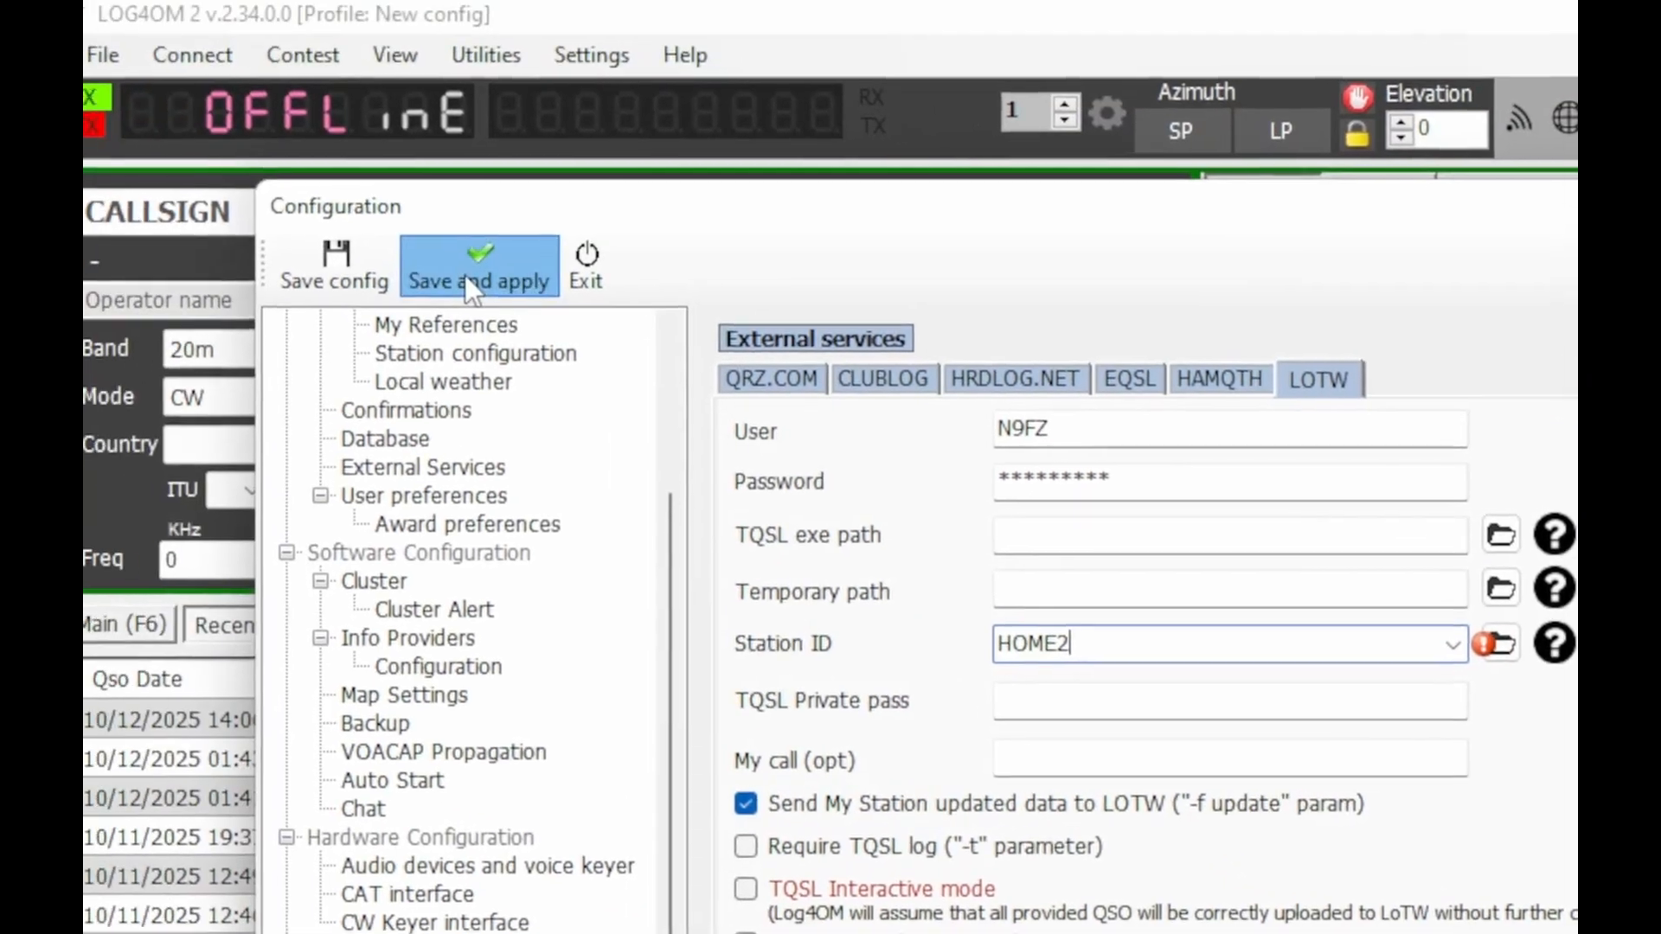
Save and apply the Log4OM configuration, and switch to Hunter Log to open its configuration.
{"action": "left_click", "coordinate": [459, 264]}
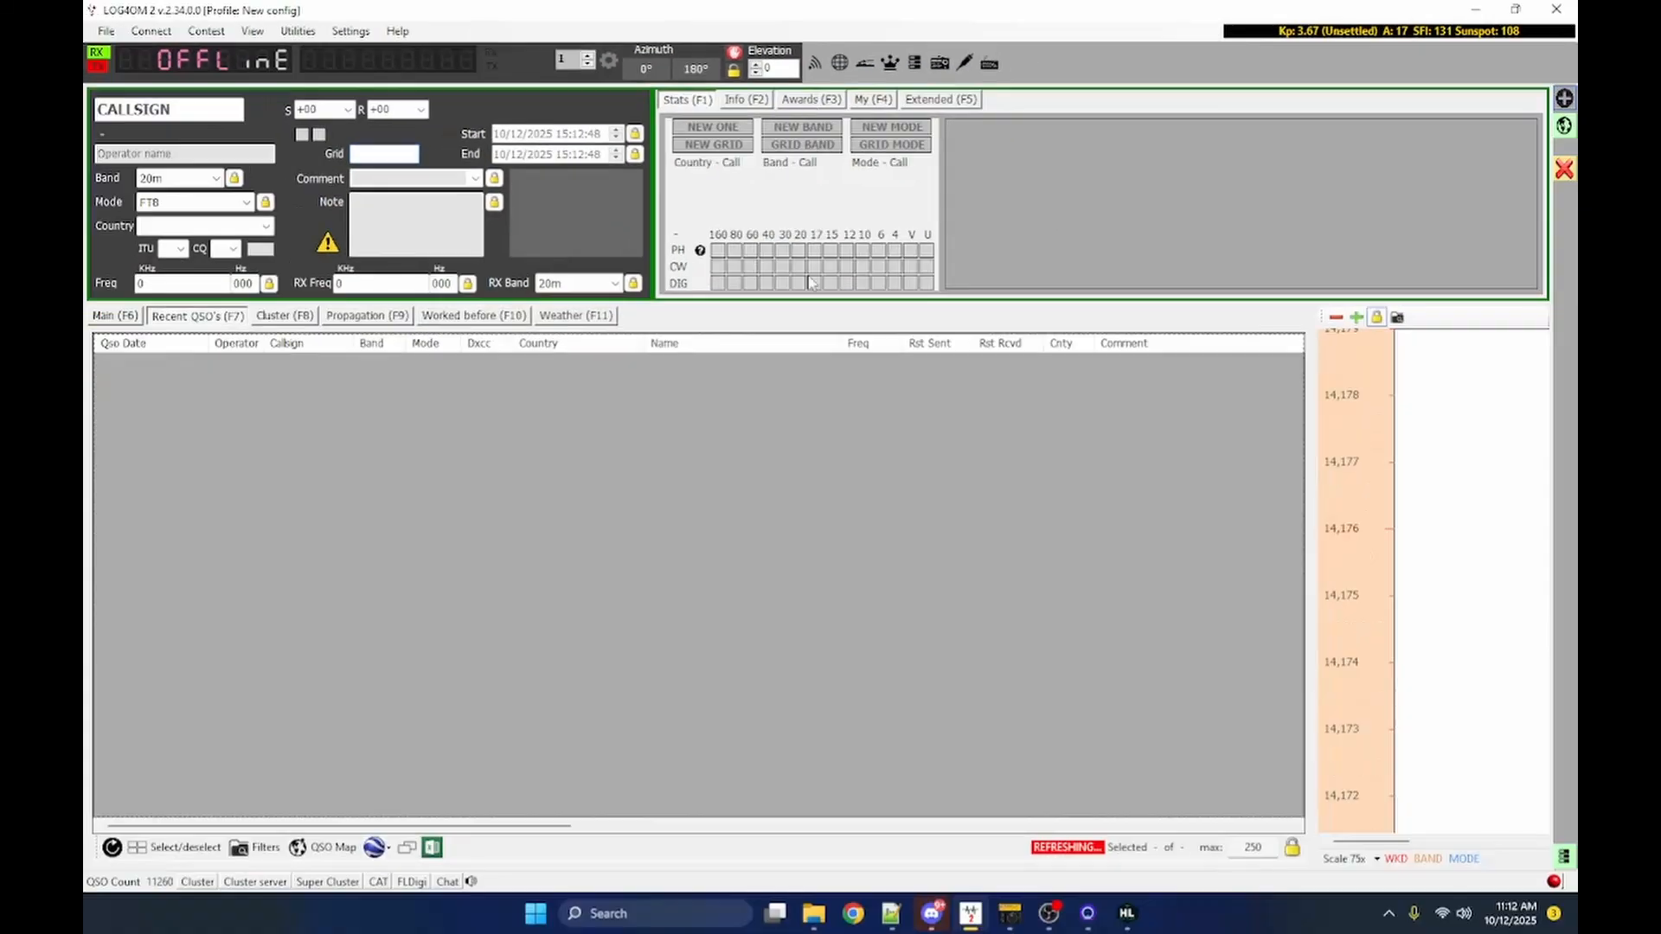
{"action": "left_click", "coordinate": [1132, 914]}
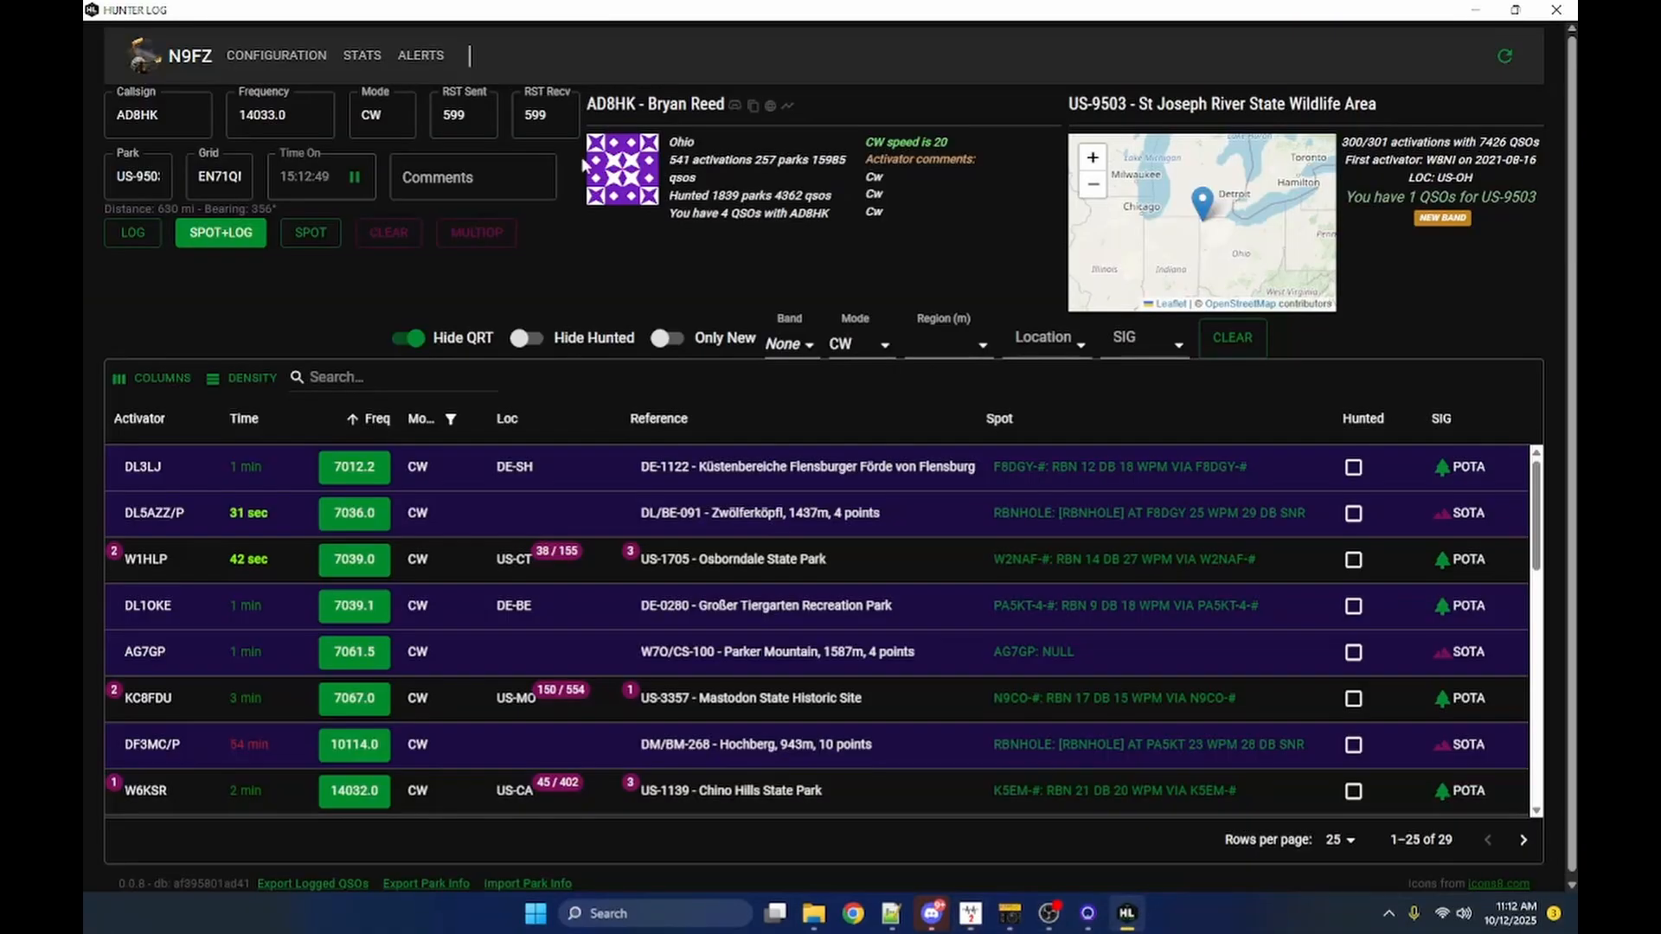
{"action": "left_click", "coordinate": [276, 57]}
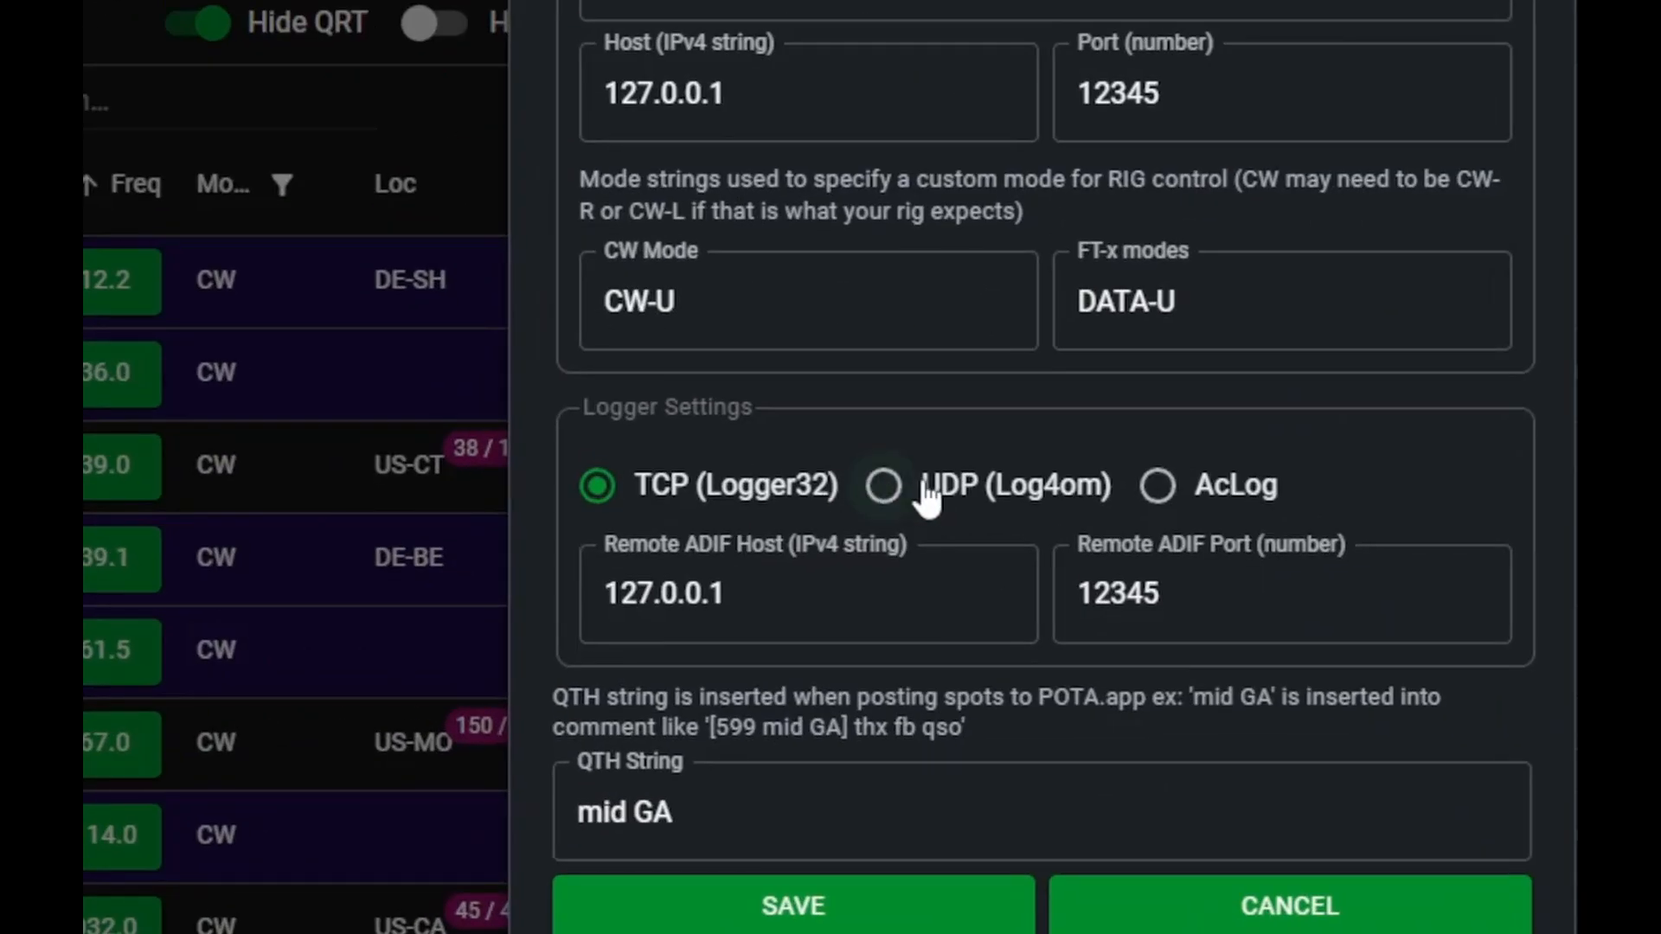
Set the logger type to UDP (Log4om) with remote ADIF port 2240 and save the settings.
{"action": "left_click", "coordinate": [884, 488]}
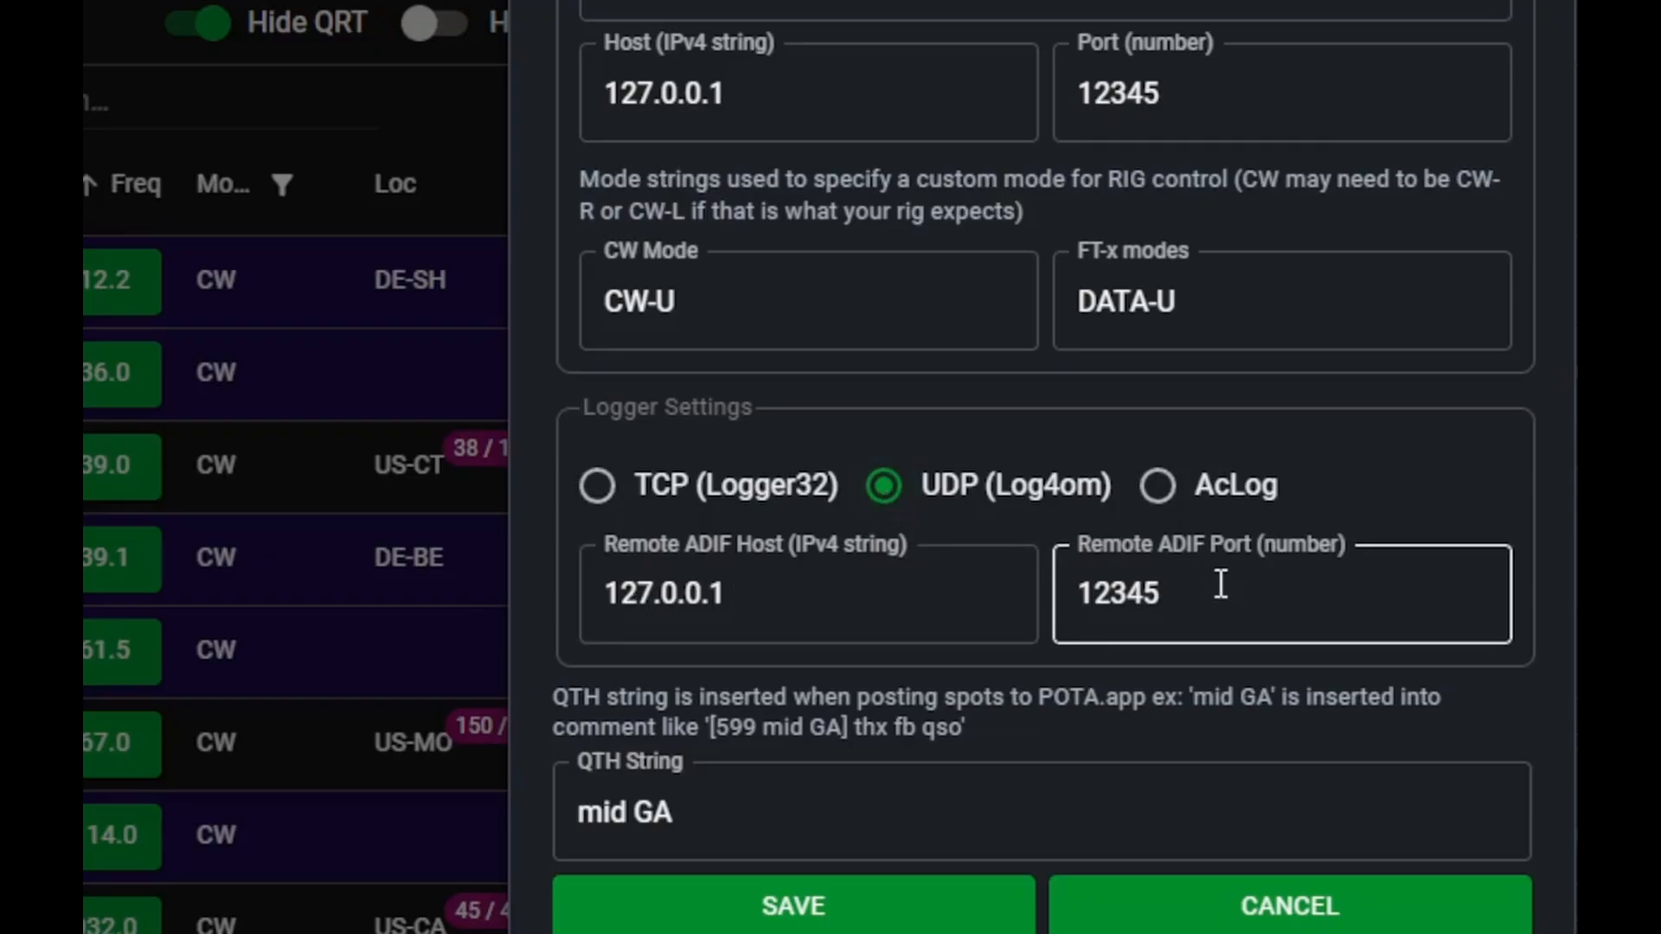
{"action": "double_click", "coordinate": [1221, 585]}
{"action": "type", "text": "2240"}
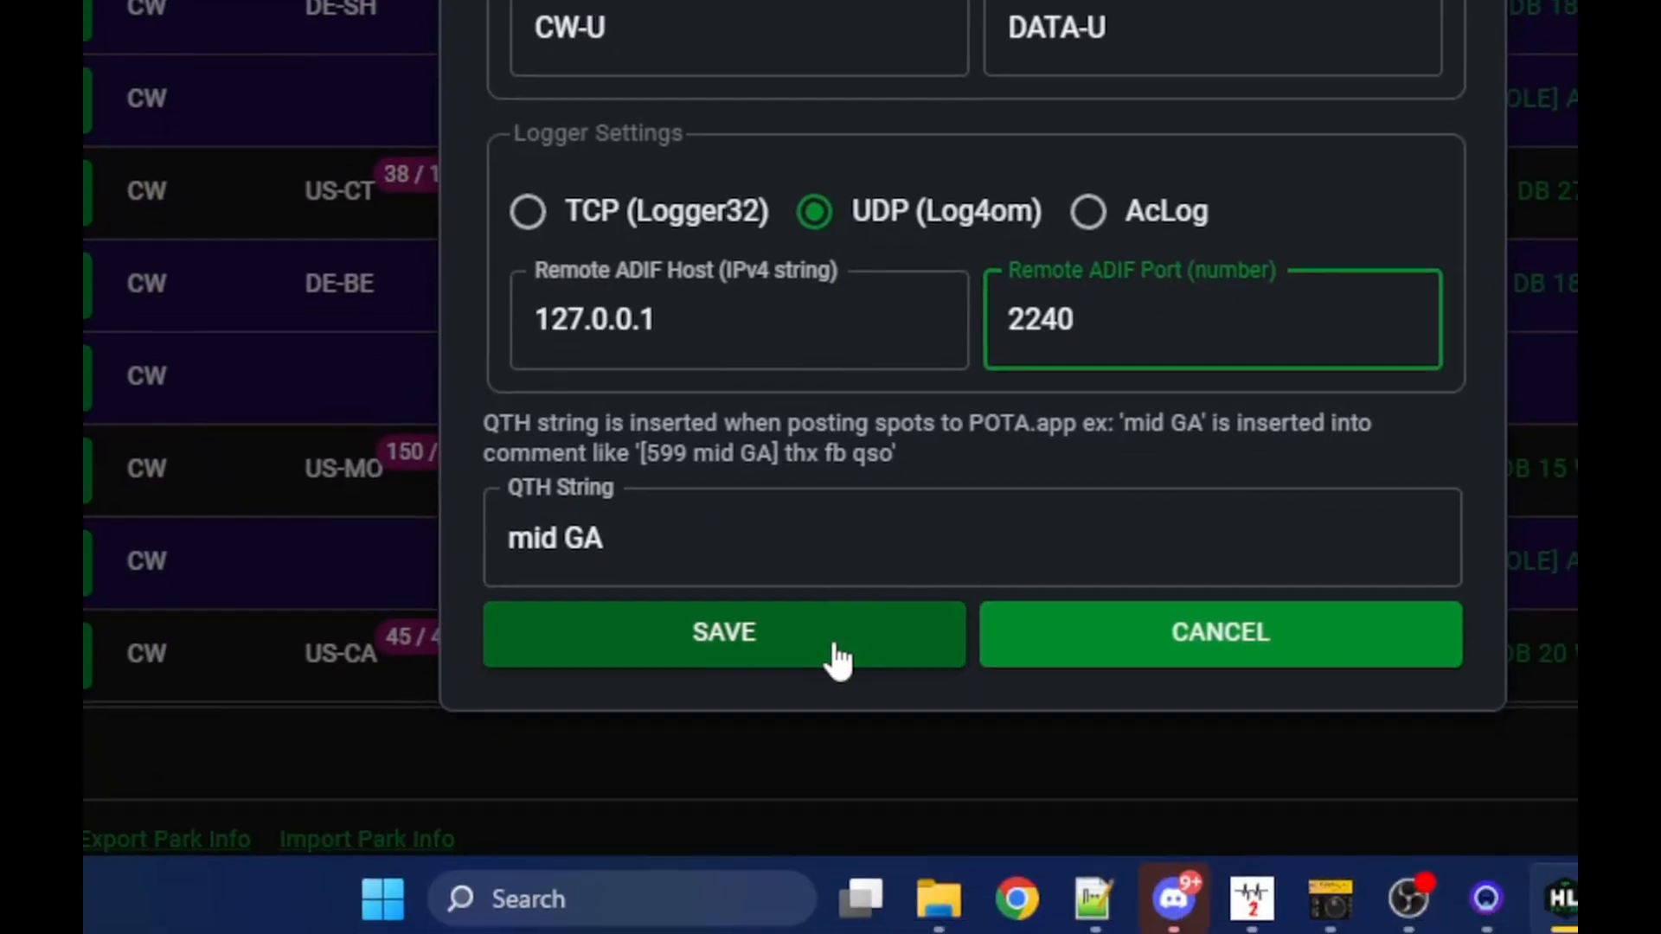
{"action": "left_click", "coordinate": [834, 647]}
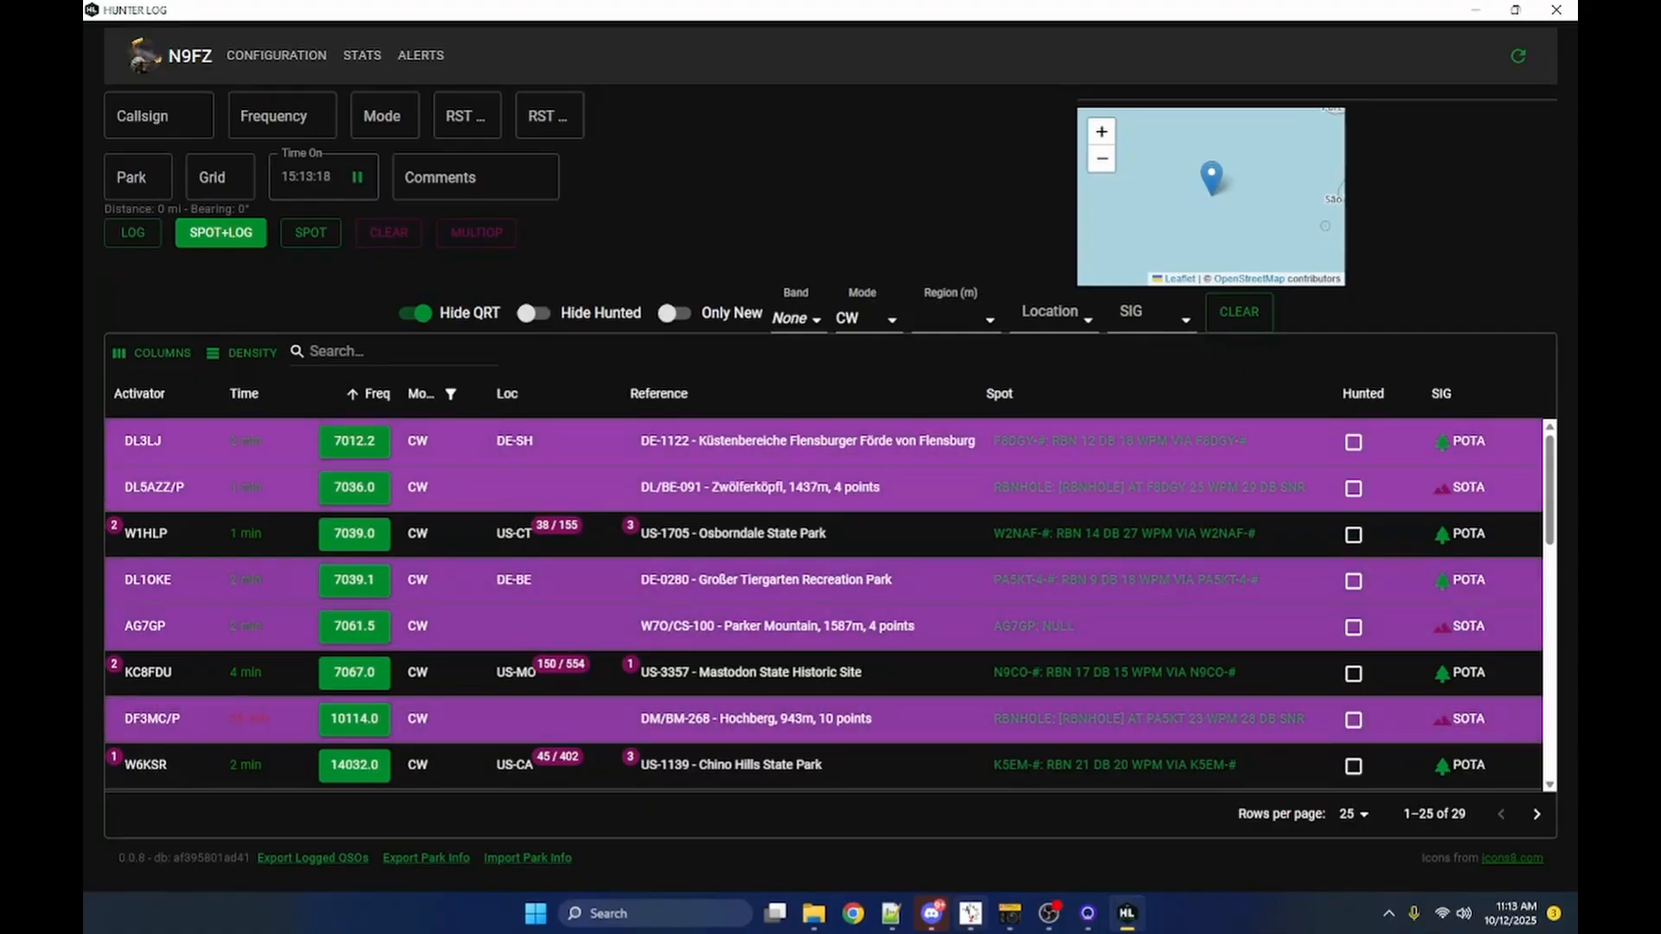
Switch to Log4OM to check the newest entry in the recent QSOs list, and return to Hunter Log.
{"action": "key", "text": "alt+Tab"}
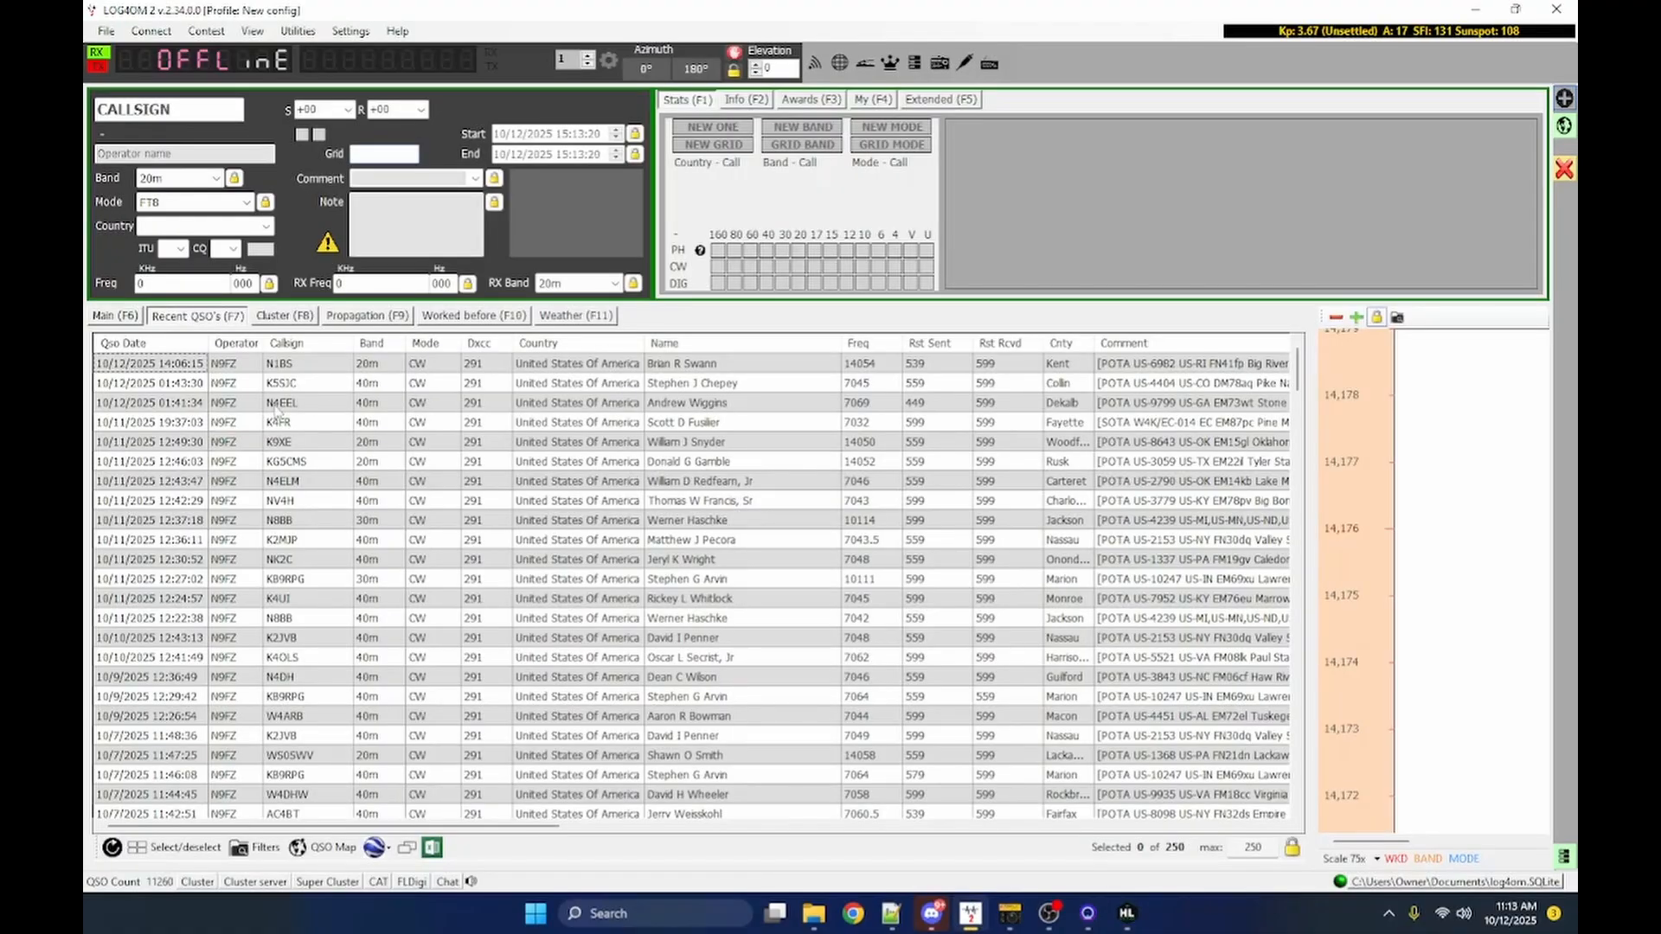
{"action": "left_click", "coordinate": [155, 370]}
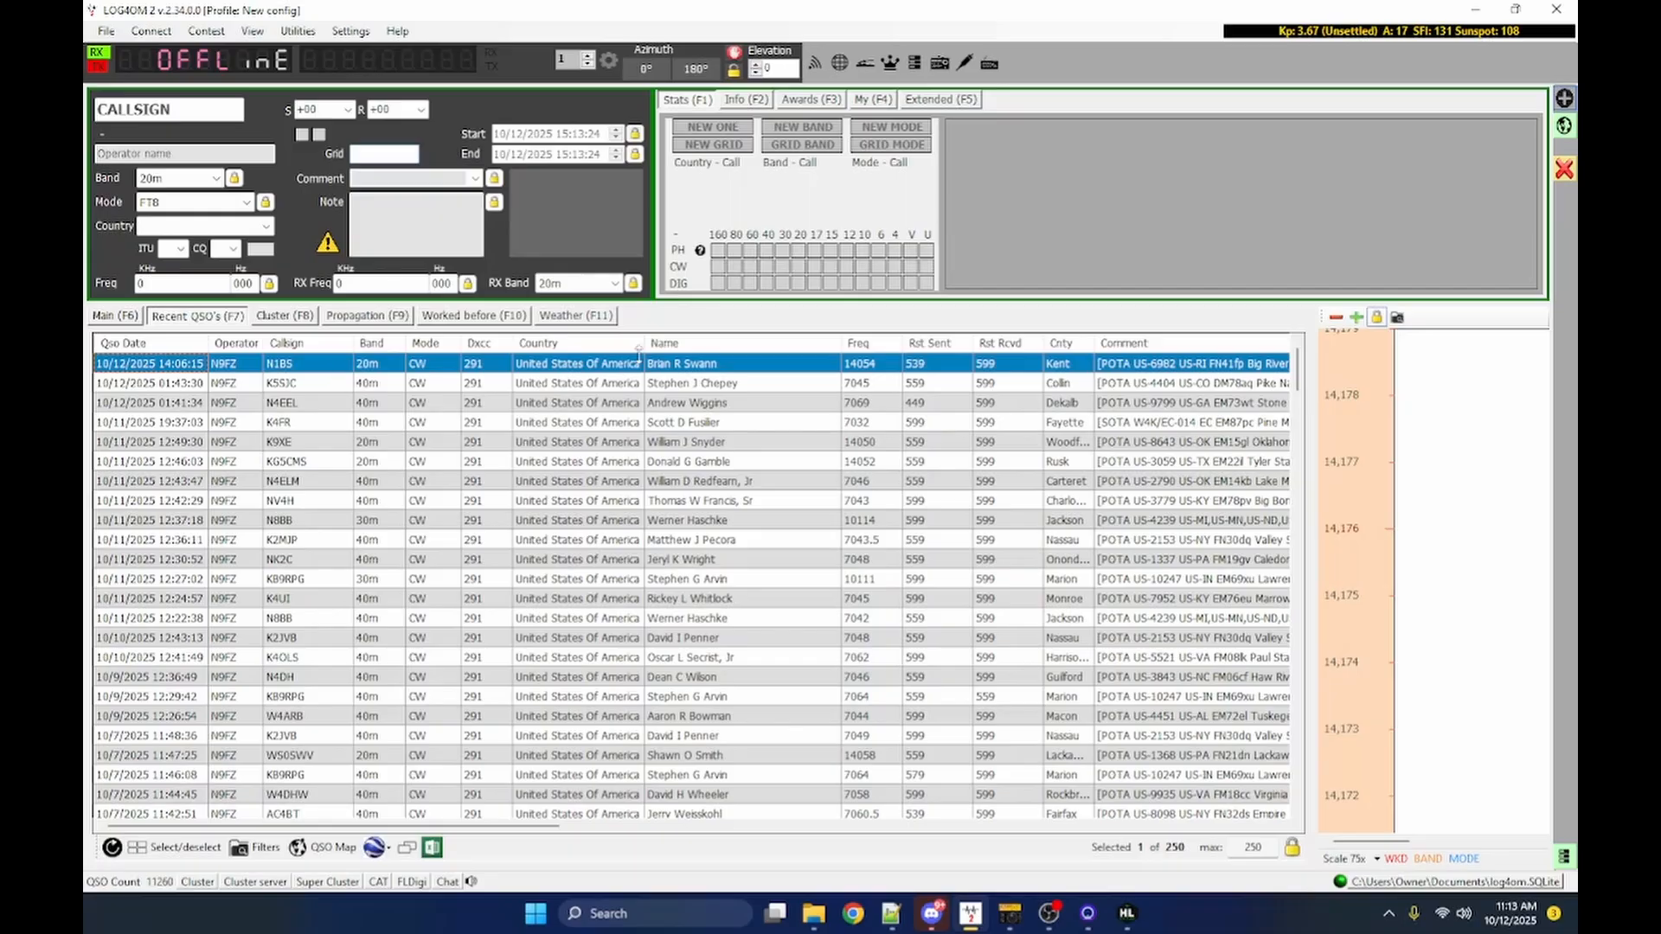
{"action": "left_click", "coordinate": [1475, 10]}
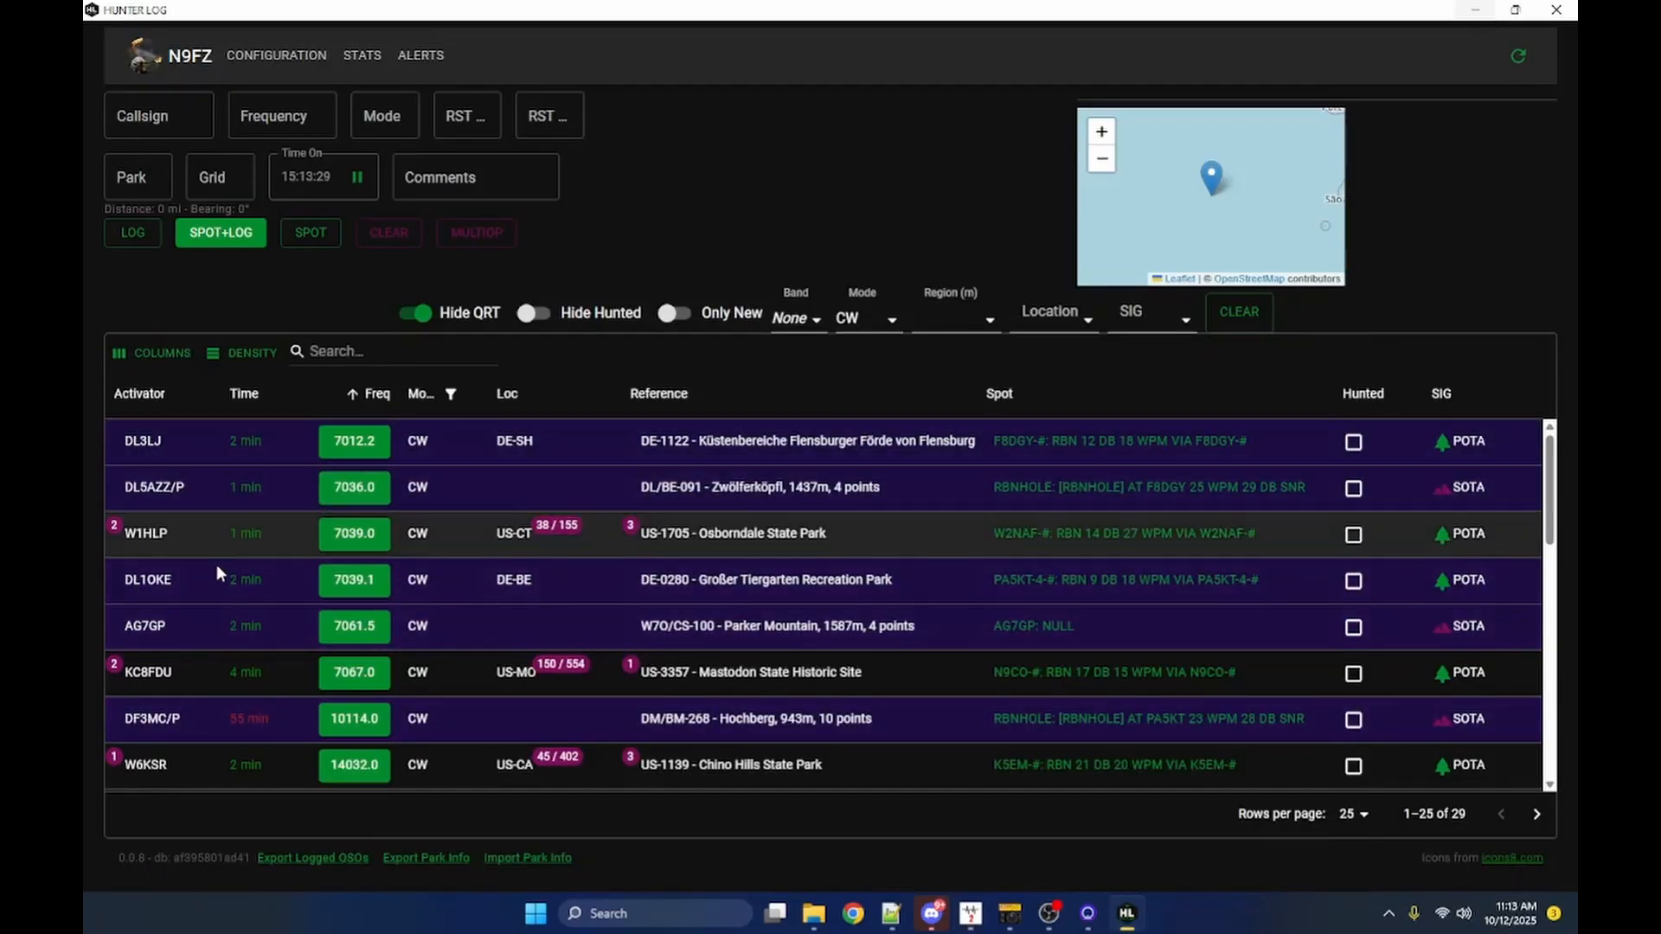
Log the 7012.2 CW spot for park DE-1122 without spotting it, and look for the contact in Log4OM's recent QSOs.
{"action": "left_click", "coordinate": [178, 449]}
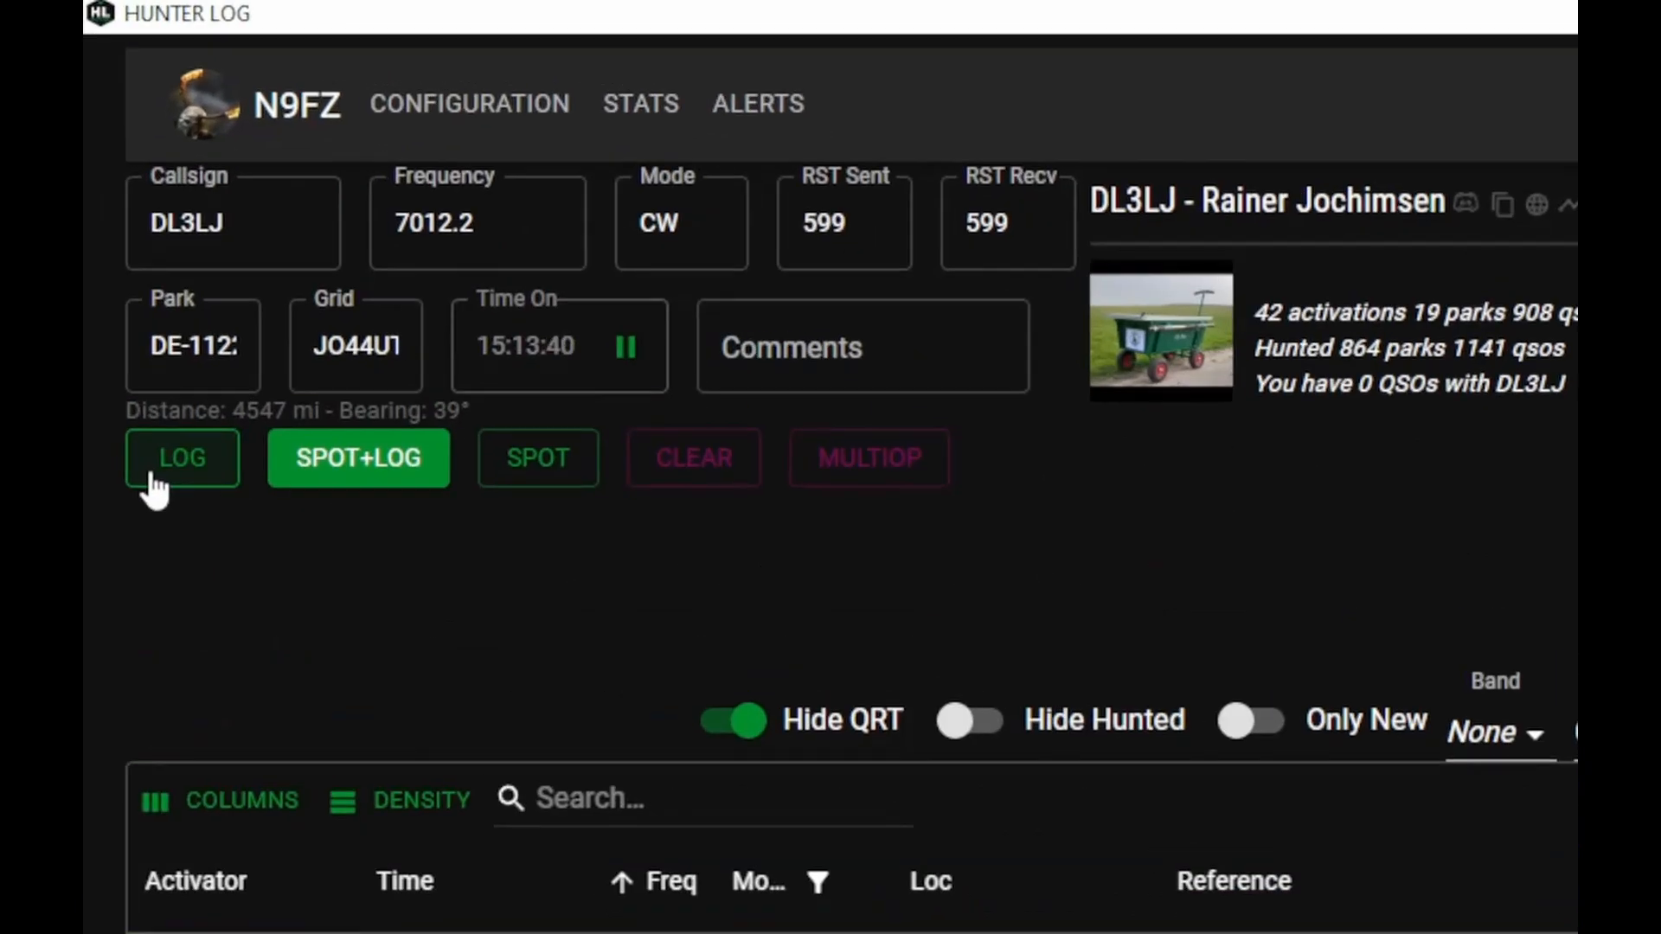
{"action": "left_click", "coordinate": [154, 485]}
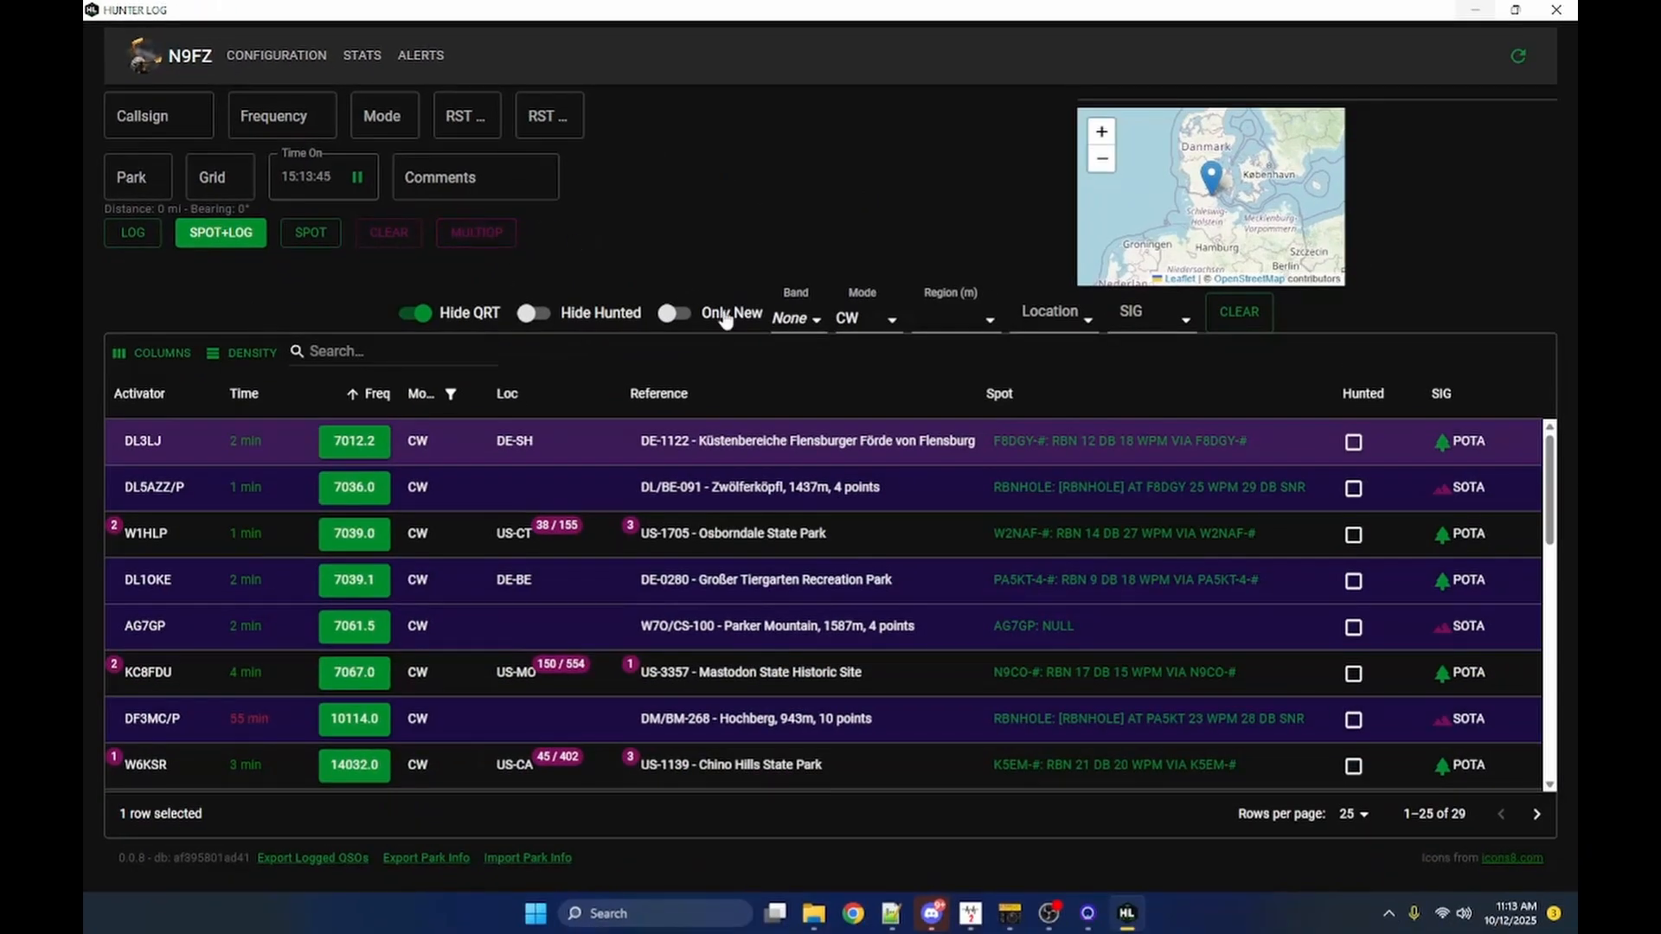
{"action": "left_click", "coordinate": [971, 913]}
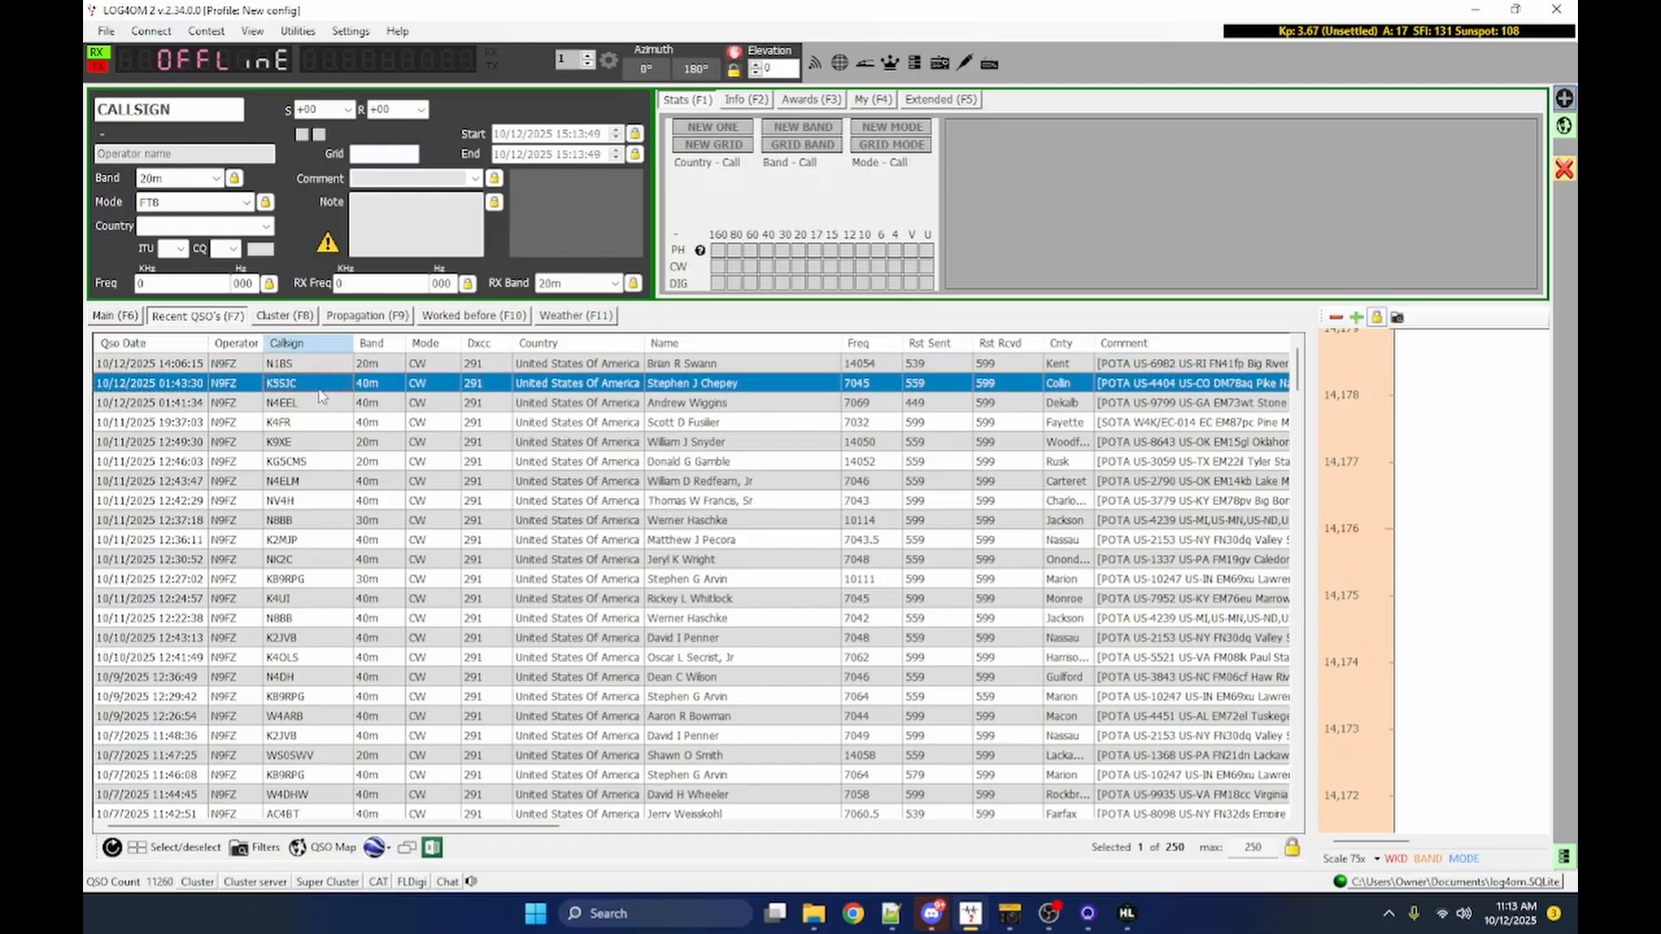
{"action": "left_click", "coordinate": [310, 367]}
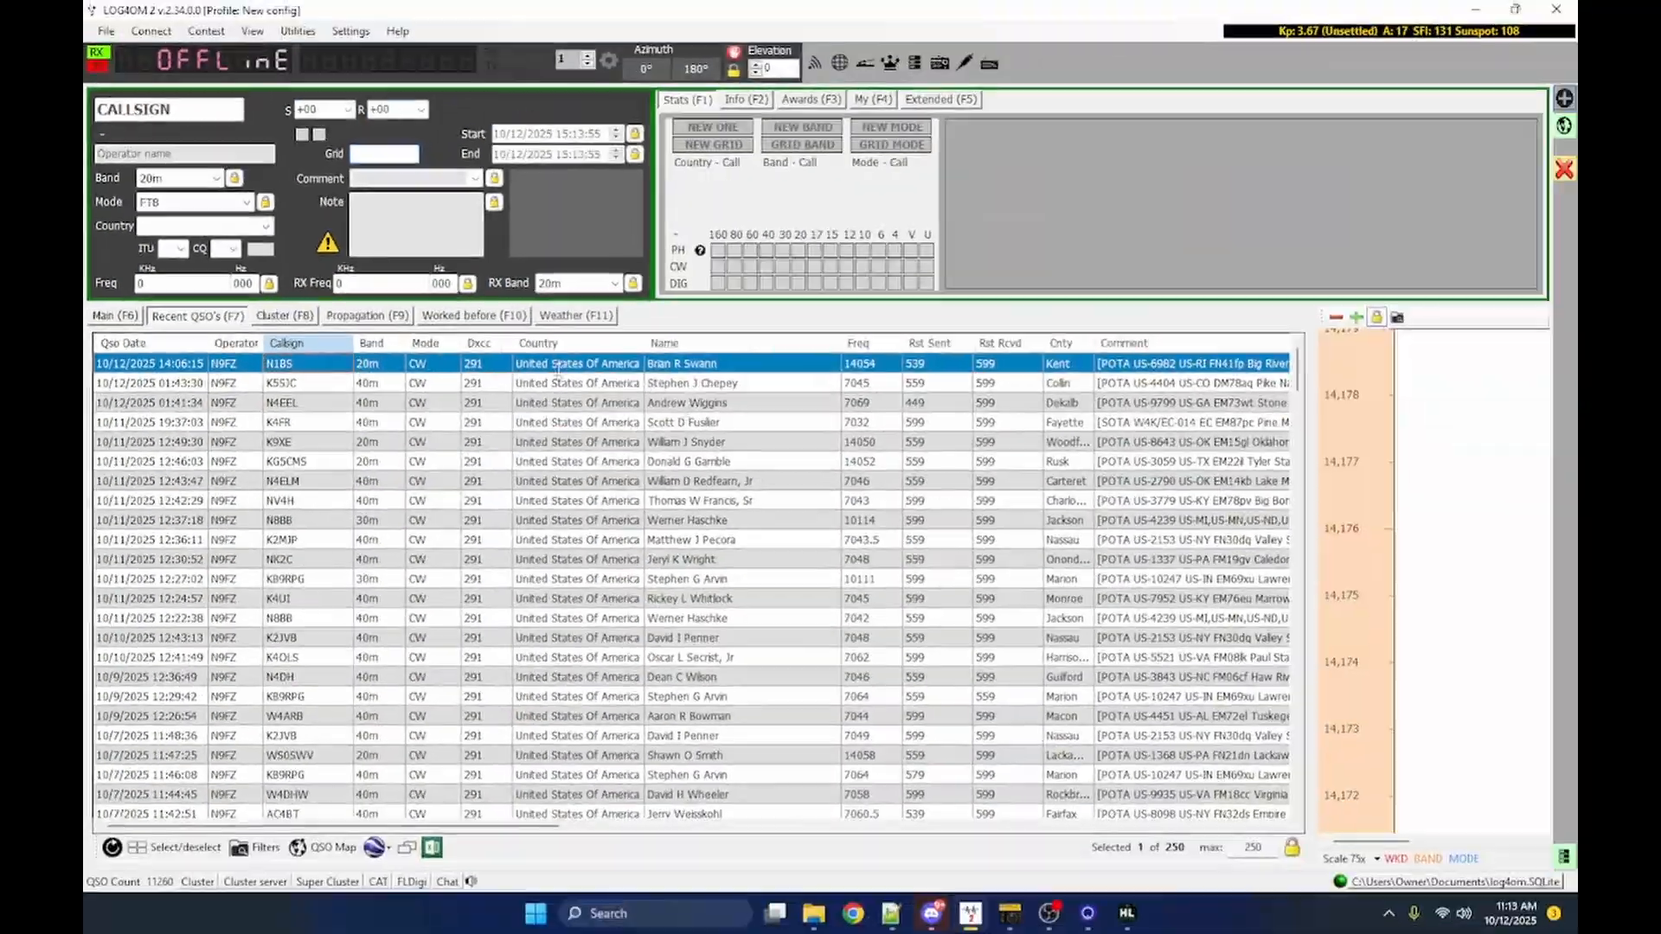
Switch between Hunter Log and Log4OM to compare the 7012.2 spot's hunted status with the contact in the recent QSOs list.
{"action": "left_click", "coordinate": [1137, 924]}
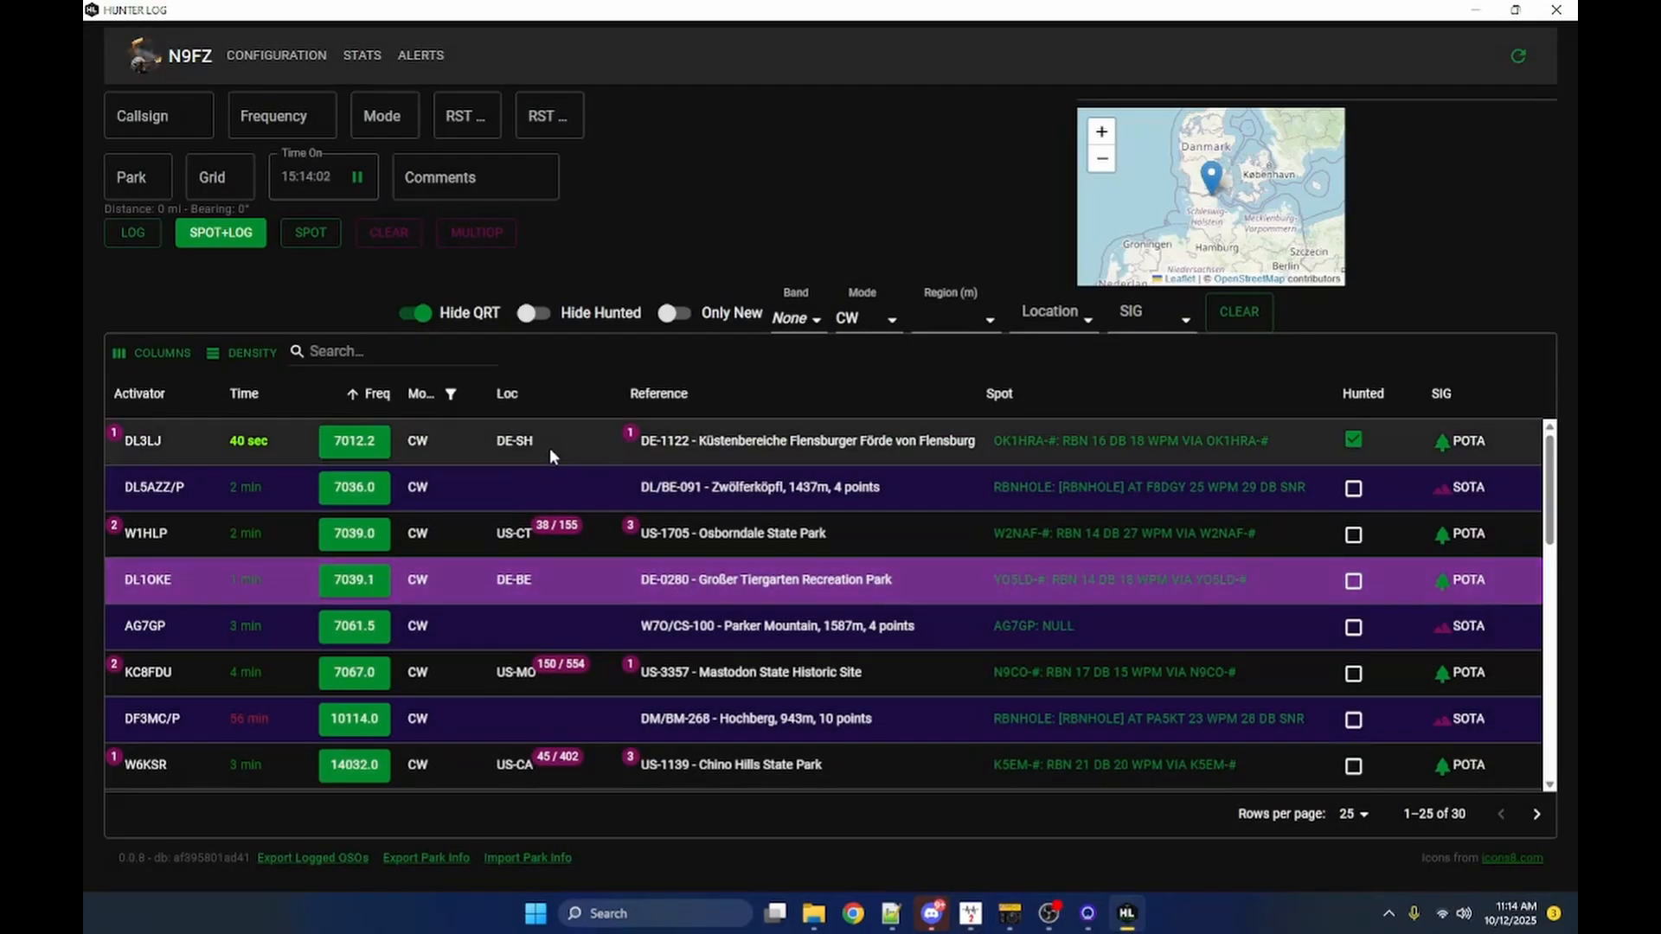
{"action": "left_click", "coordinate": [968, 926]}
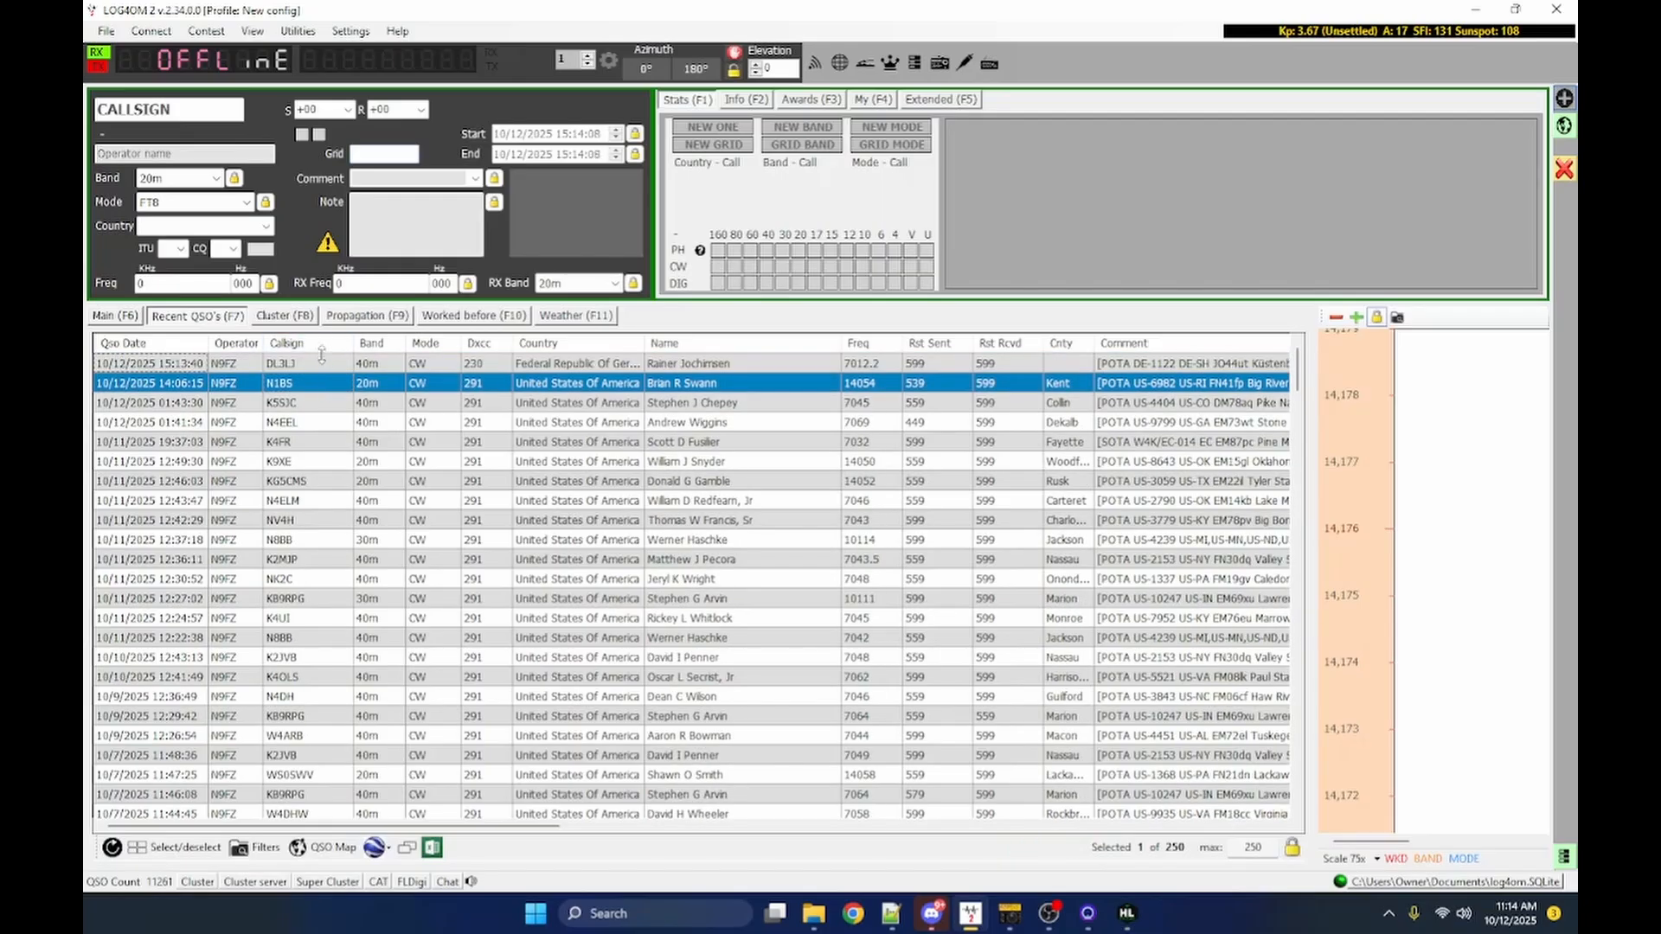
{"action": "left_click", "coordinate": [319, 364]}
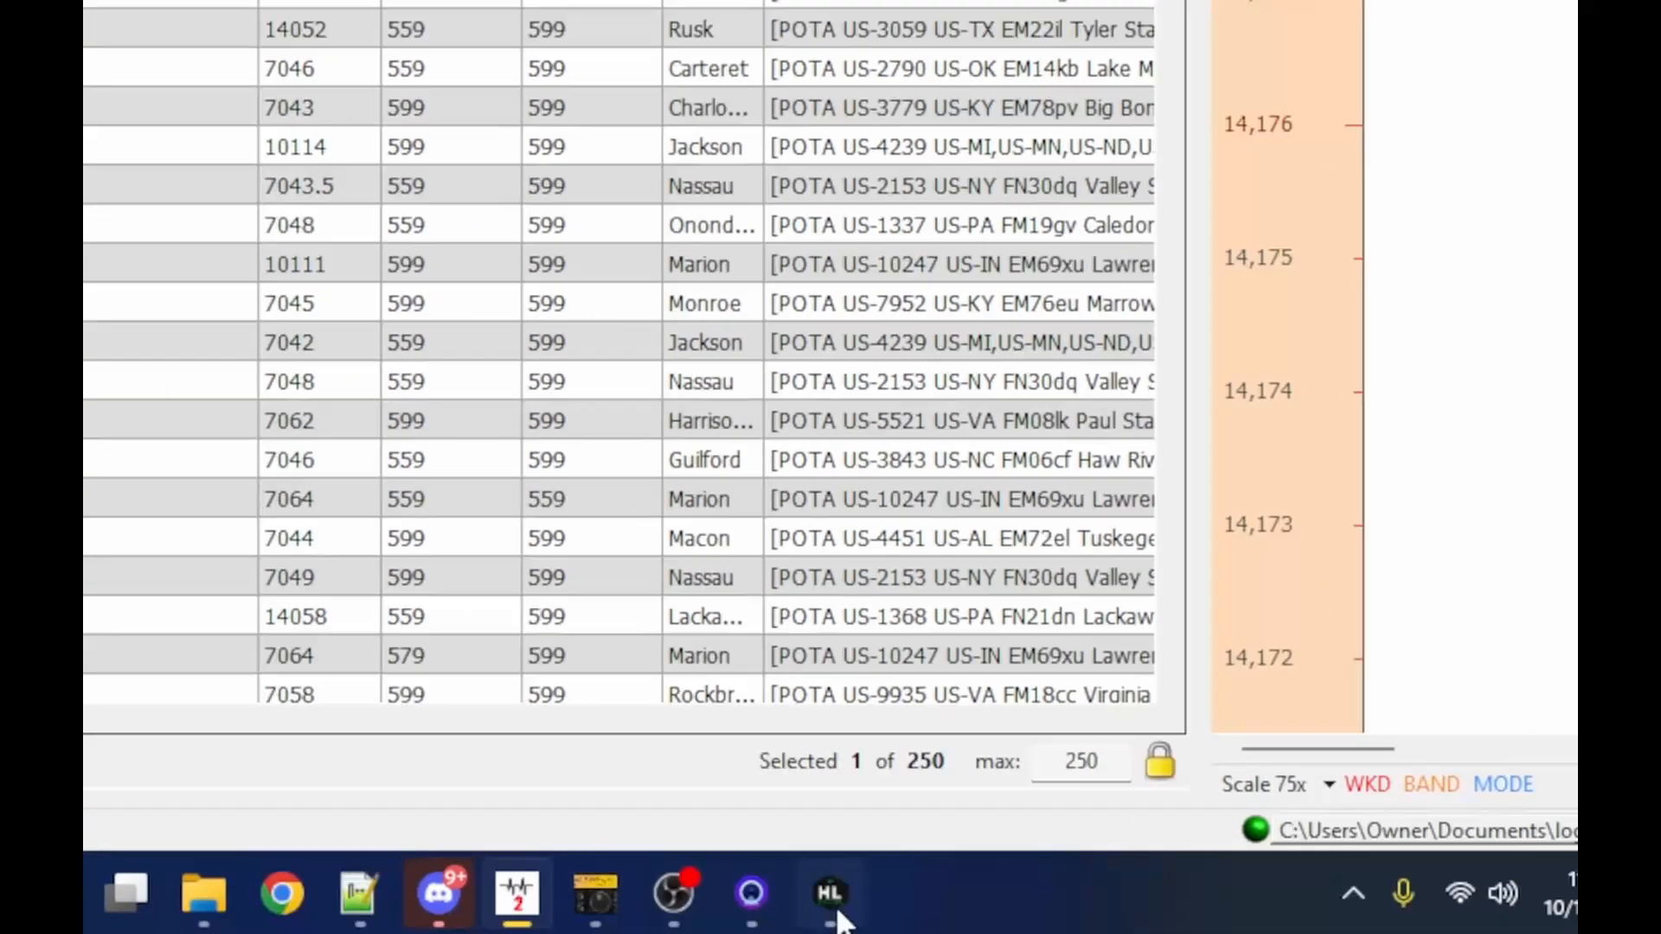
{"action": "left_click", "coordinate": [832, 904]}
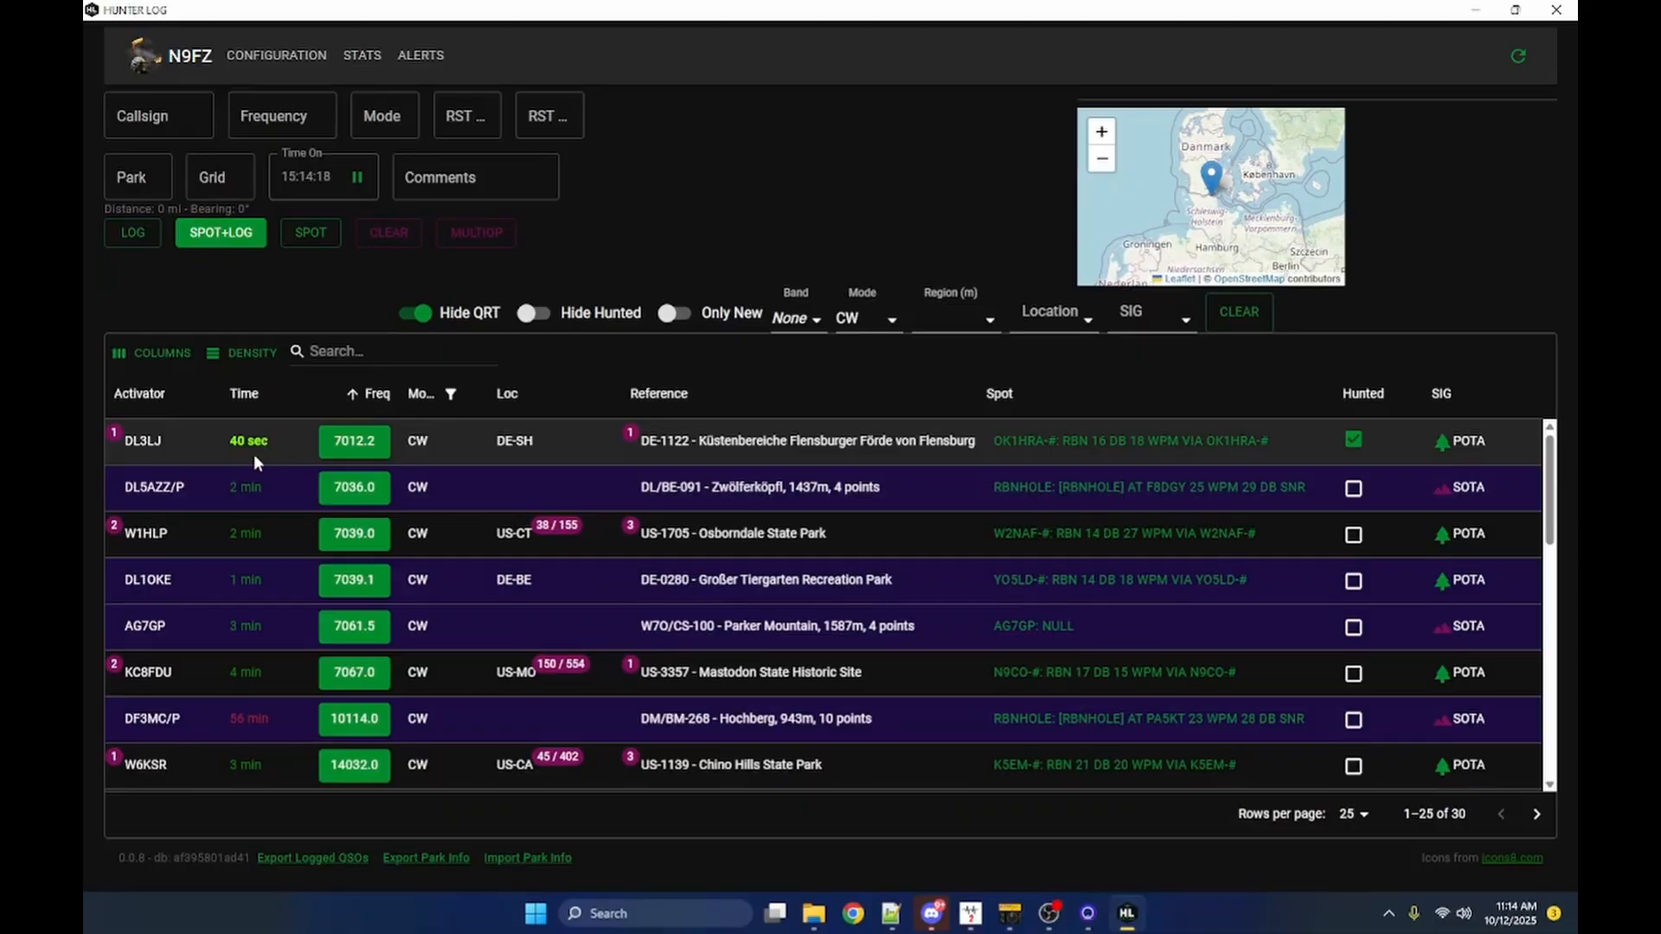
{"action": "left_click", "coordinate": [196, 447]}
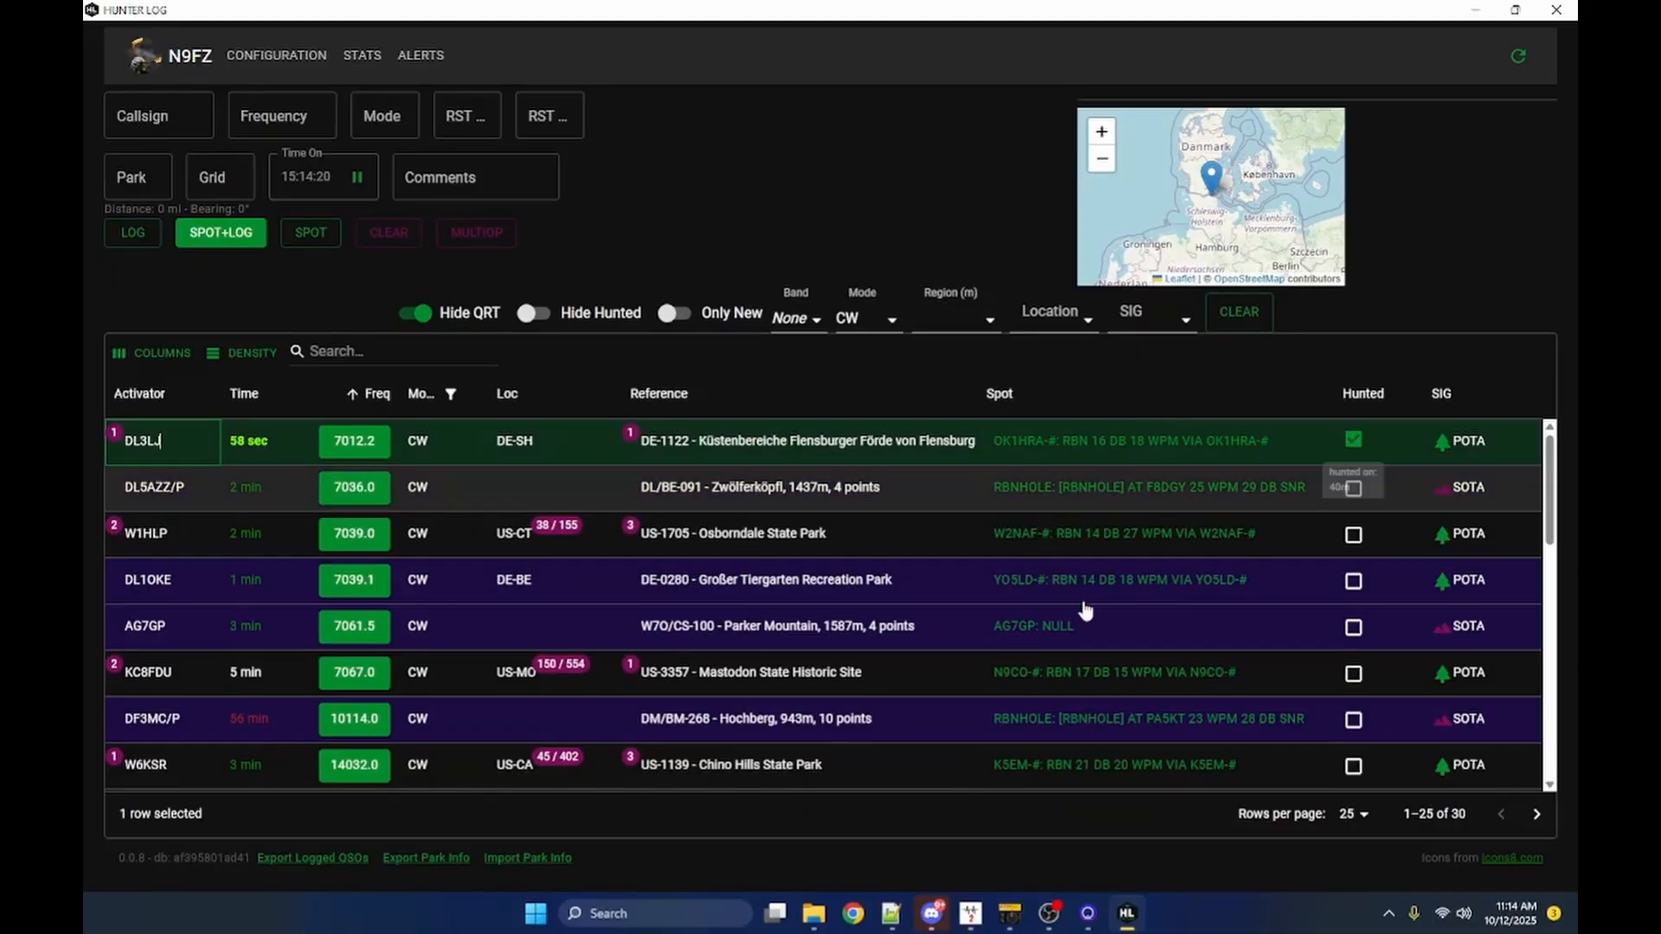
{"action": "left_click", "coordinate": [971, 913]}
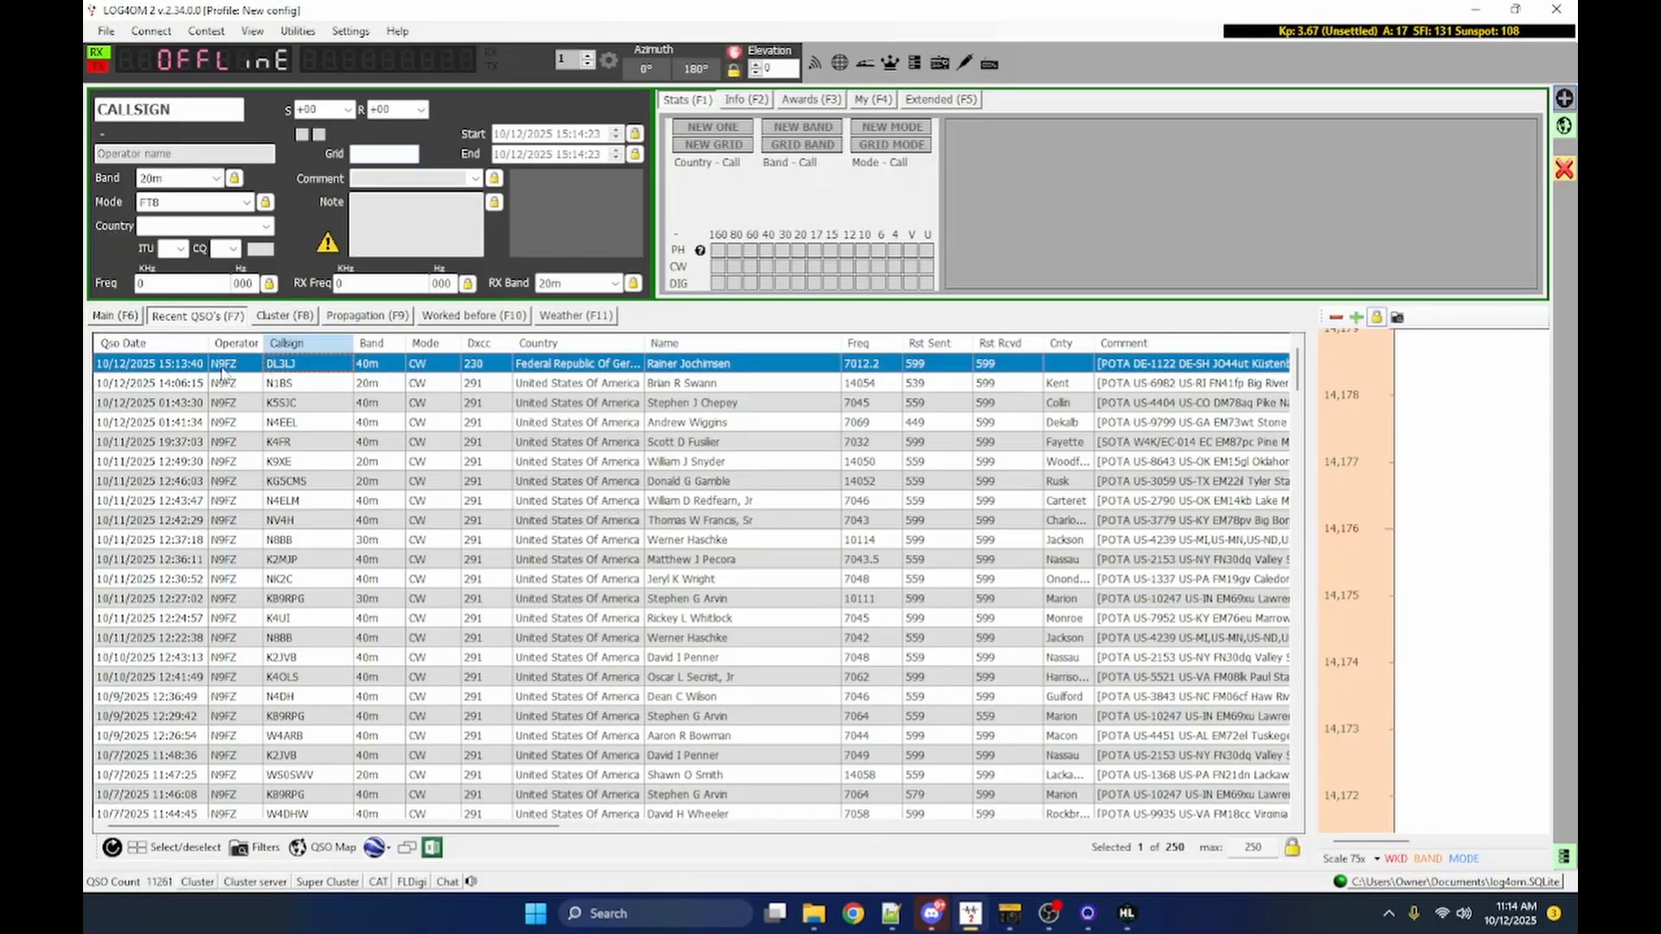